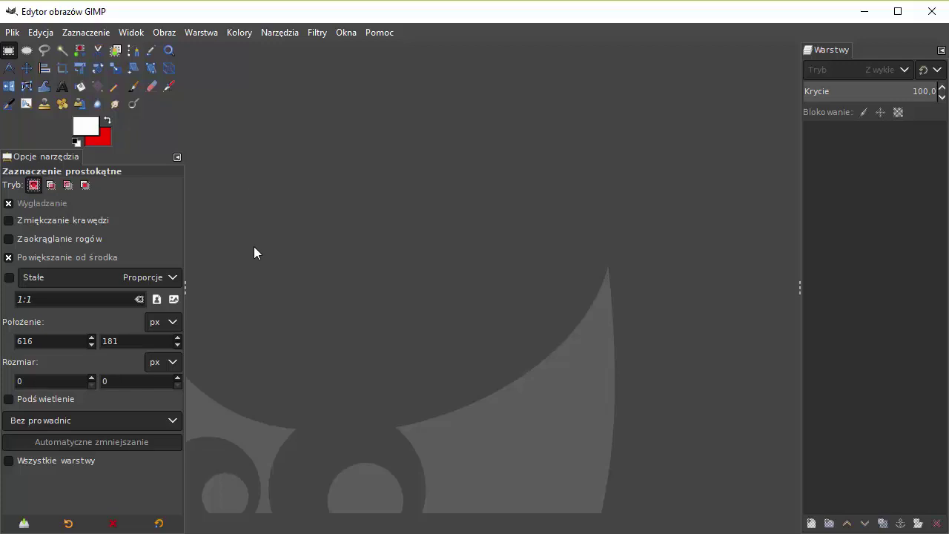
Step: Create a new 500×500 px image via Plik > Nowy with Przezroczystość fill
{"action": "left_click", "coordinate": [11, 34]}
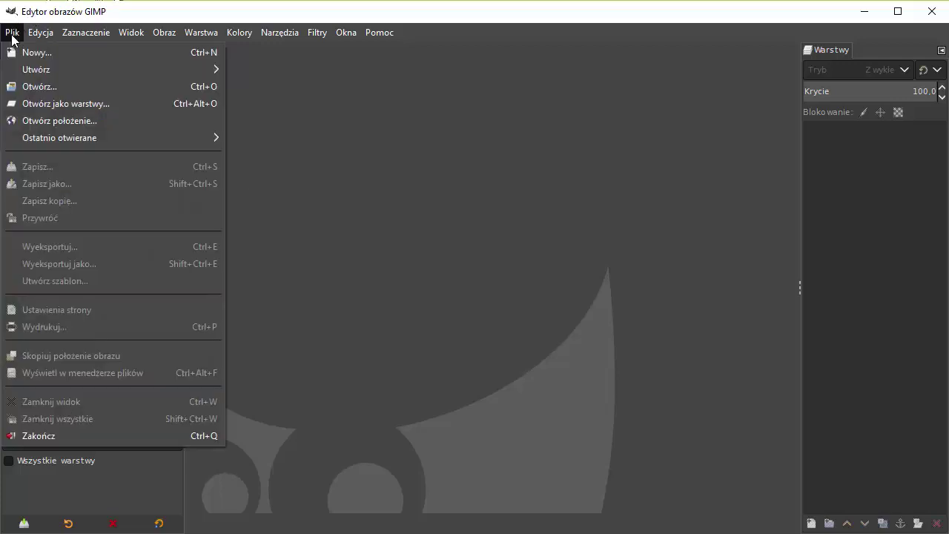
{"action": "left_click", "coordinate": [41, 52]}
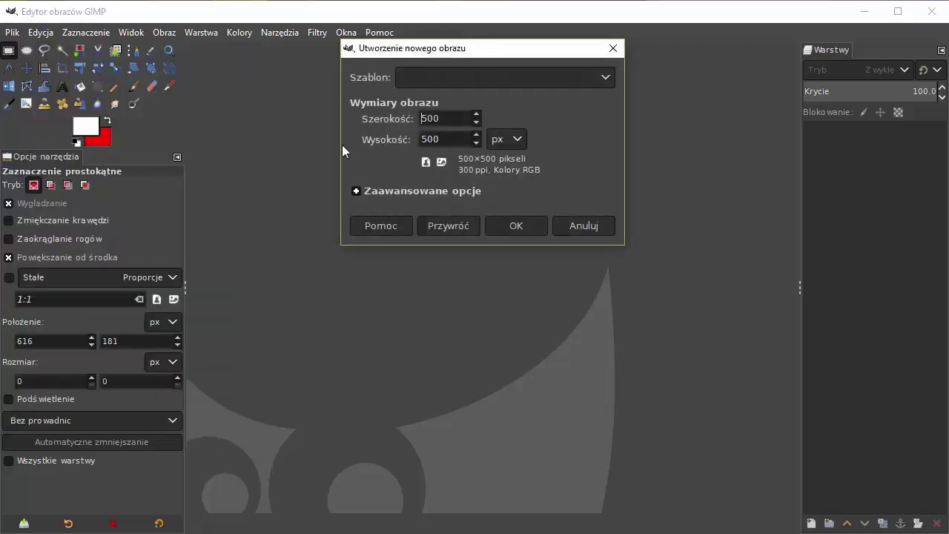
{"action": "left_click", "coordinate": [440, 190]}
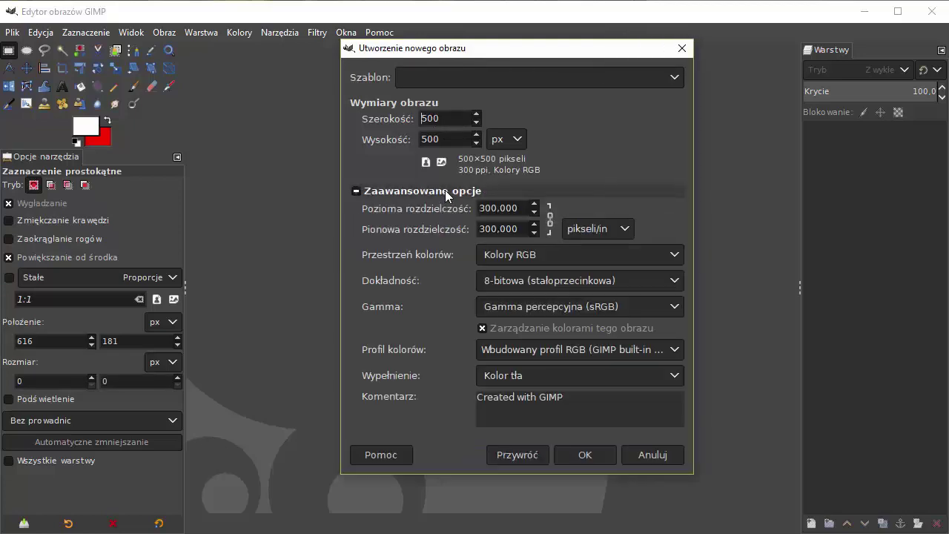
{"action": "left_click", "coordinate": [658, 373]}
{"action": "left_click", "coordinate": [571, 415]}
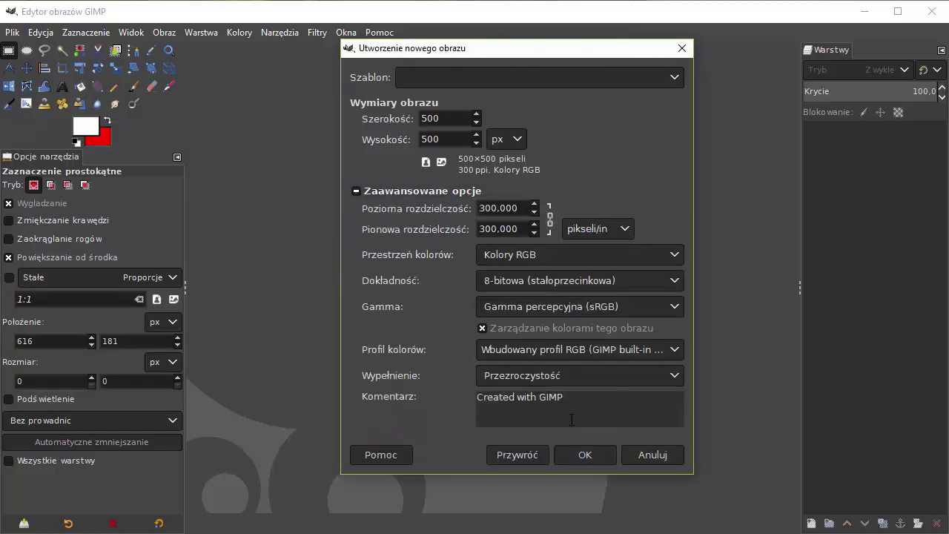
{"action": "left_click", "coordinate": [585, 454]}
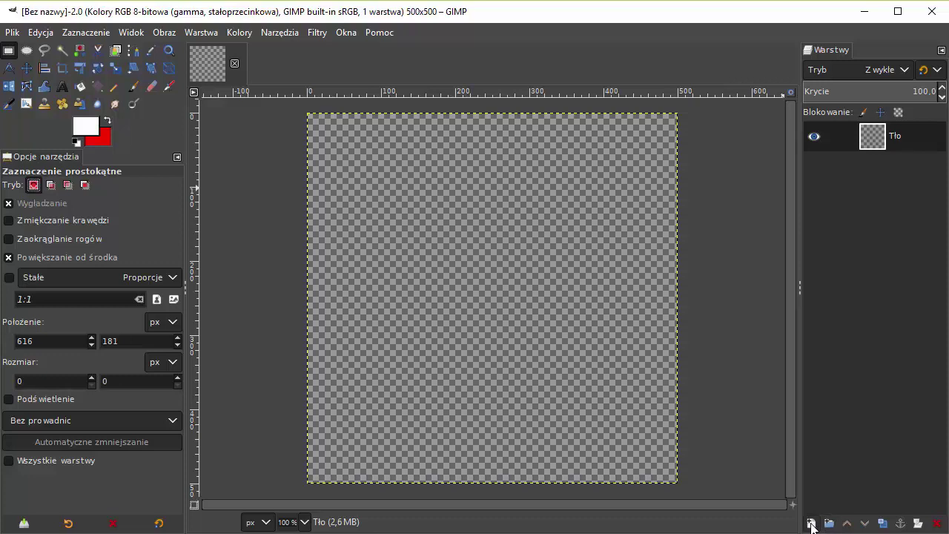
Step: Add two transparent layers, Warstwa and Warstwa #1
{"action": "left_click", "coordinate": [812, 524]}
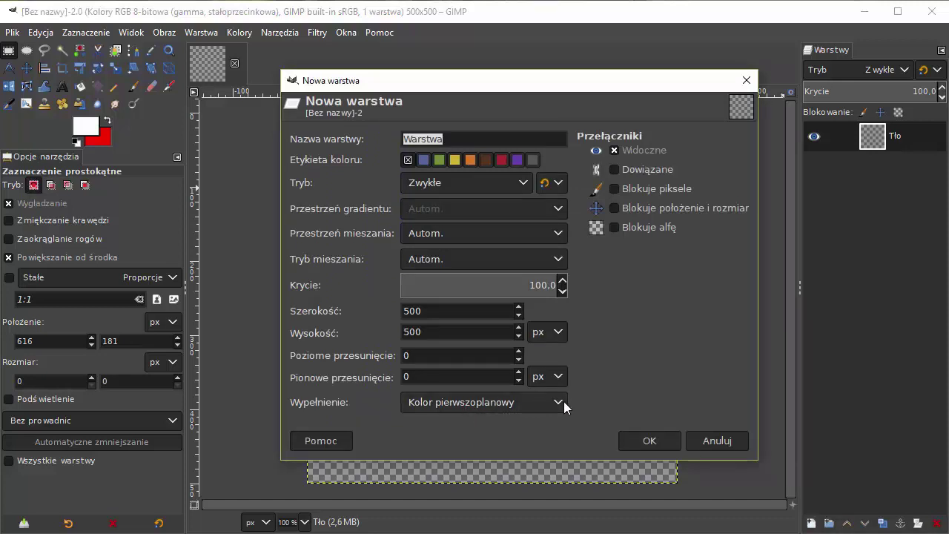
{"action": "left_click", "coordinate": [564, 401]}
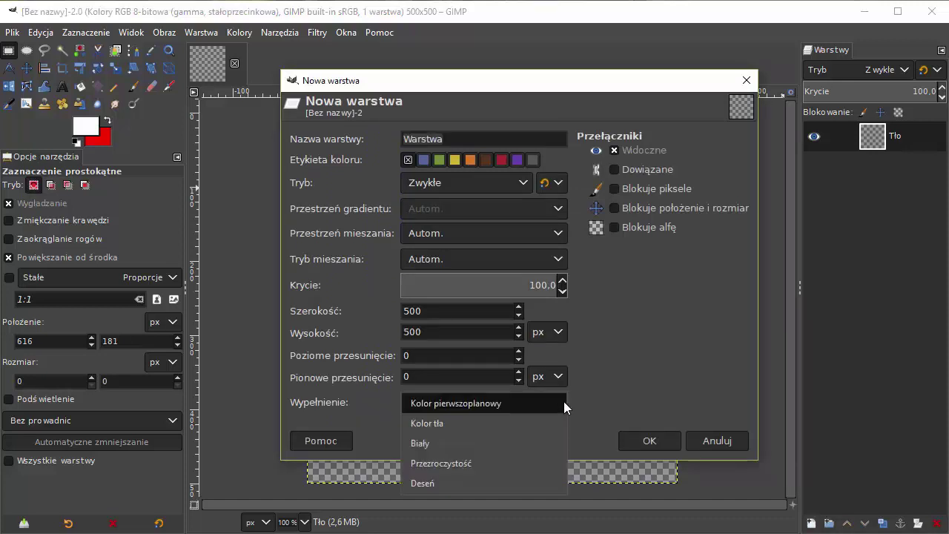
{"action": "left_click", "coordinate": [495, 462]}
{"action": "left_click", "coordinate": [650, 441]}
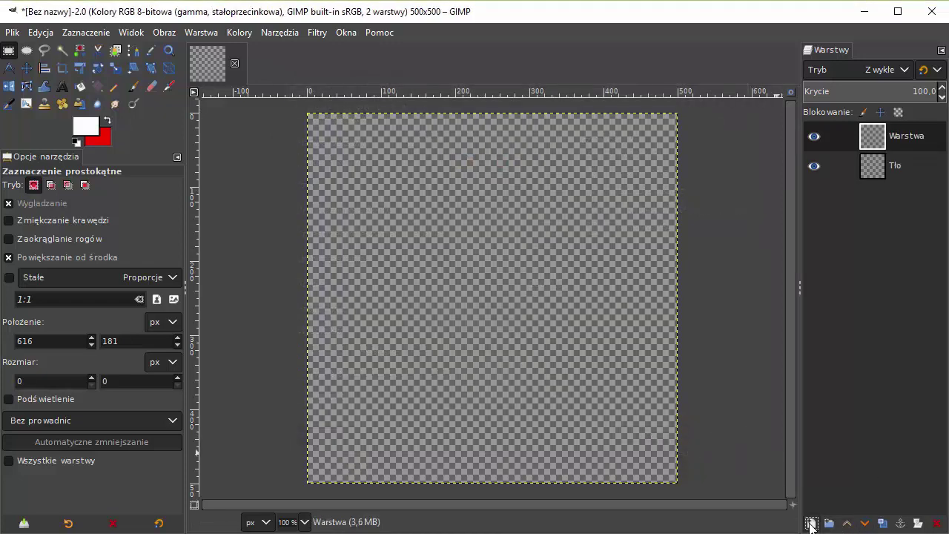
{"action": "left_click", "coordinate": [811, 523]}
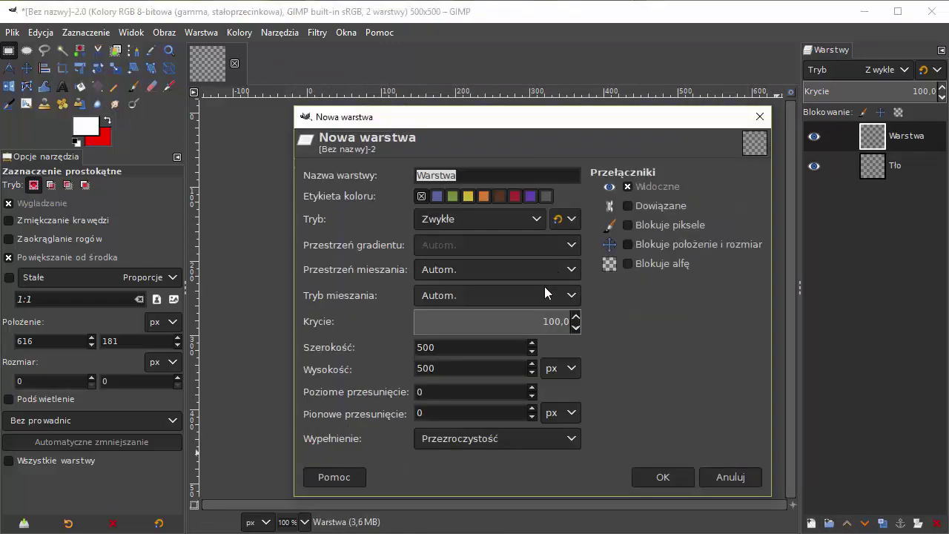
{"action": "left_click", "coordinate": [672, 477]}
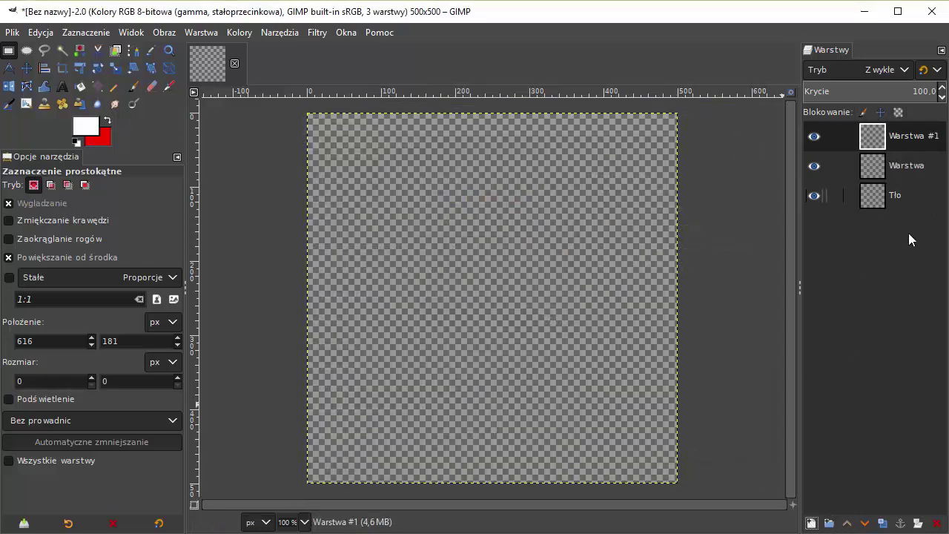
Step: Add a third layer, Warstwa #2, filled with the white foreground colour
{"action": "left_click", "coordinate": [811, 525]}
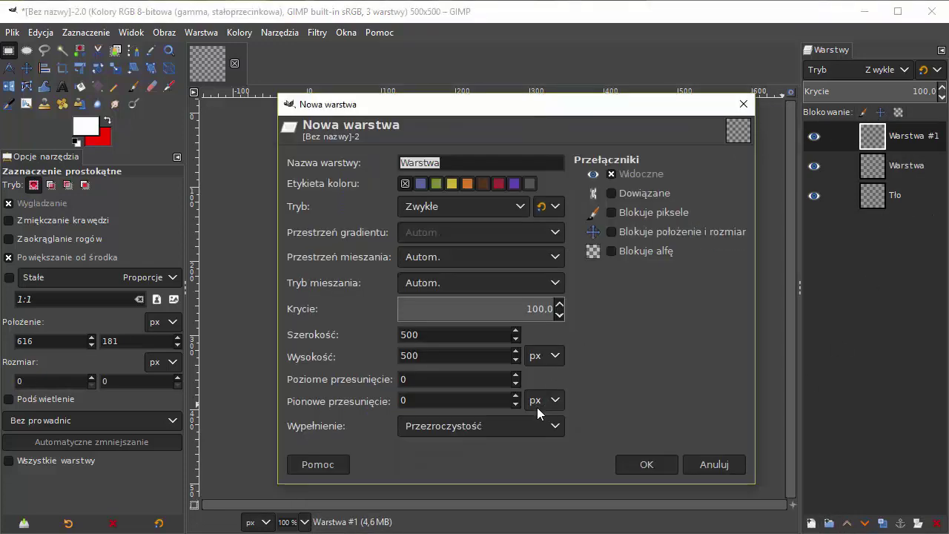
{"action": "left_click", "coordinate": [516, 424]}
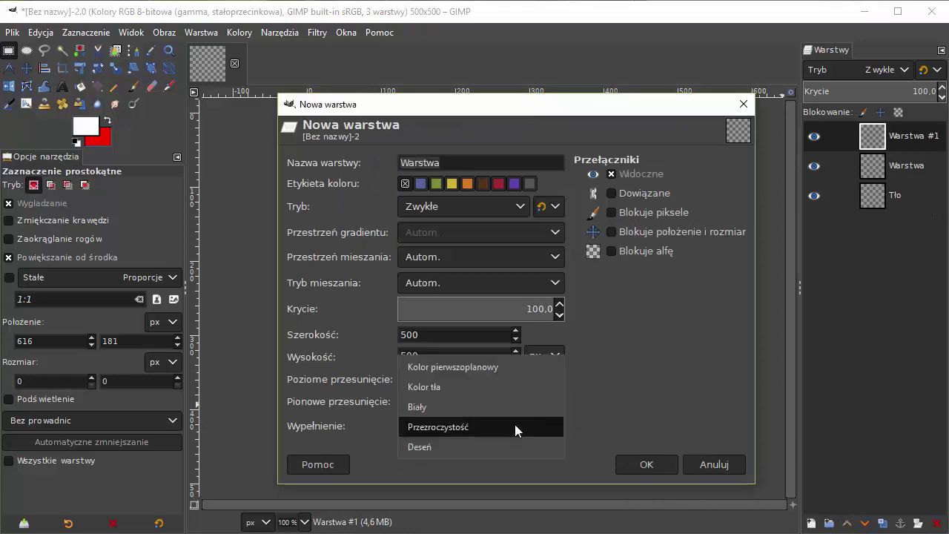
{"action": "left_click", "coordinate": [483, 366]}
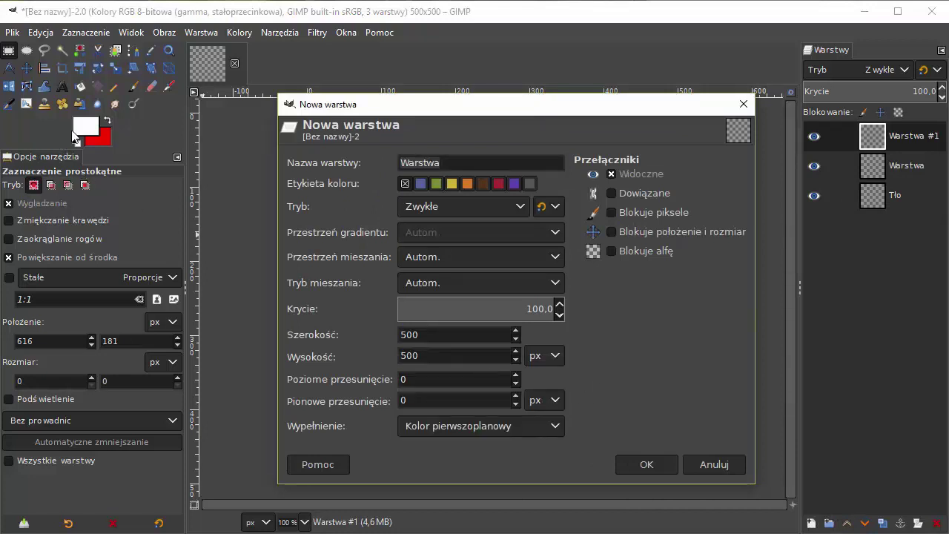
{"action": "left_click", "coordinate": [644, 464]}
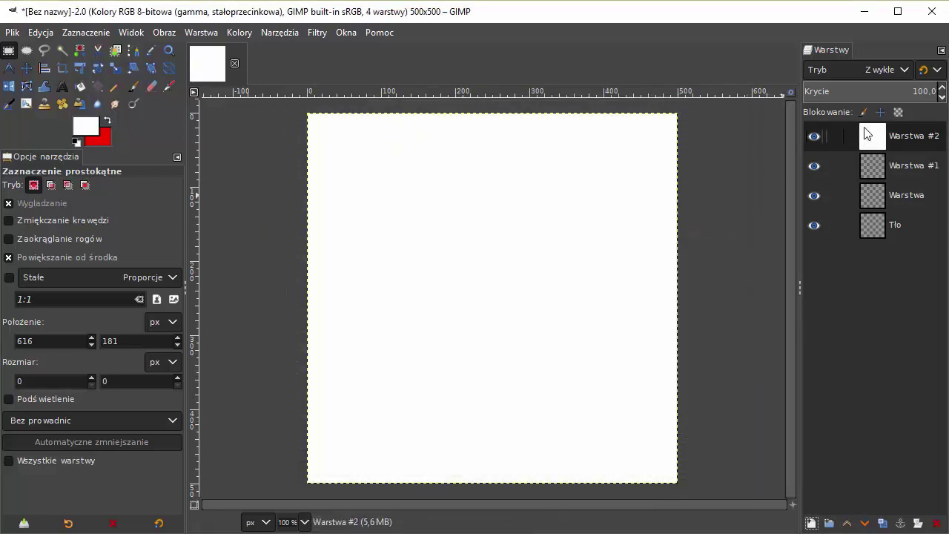
Step: Lower Warstwa #2 beneath Tło, then click through the layers to reselect Warstwa #1
{"action": "double_click", "coordinate": [891, 140]}
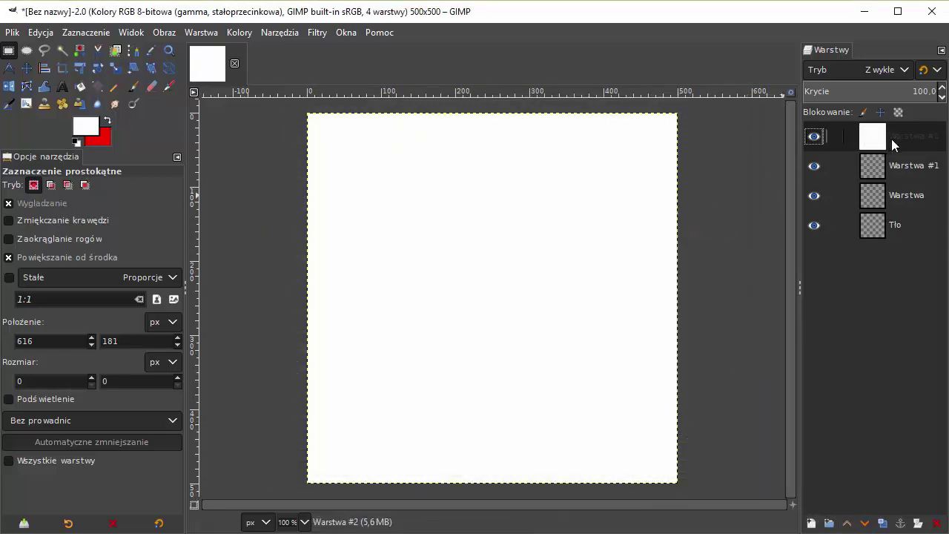
{"action": "left_click", "coordinate": [865, 523]}
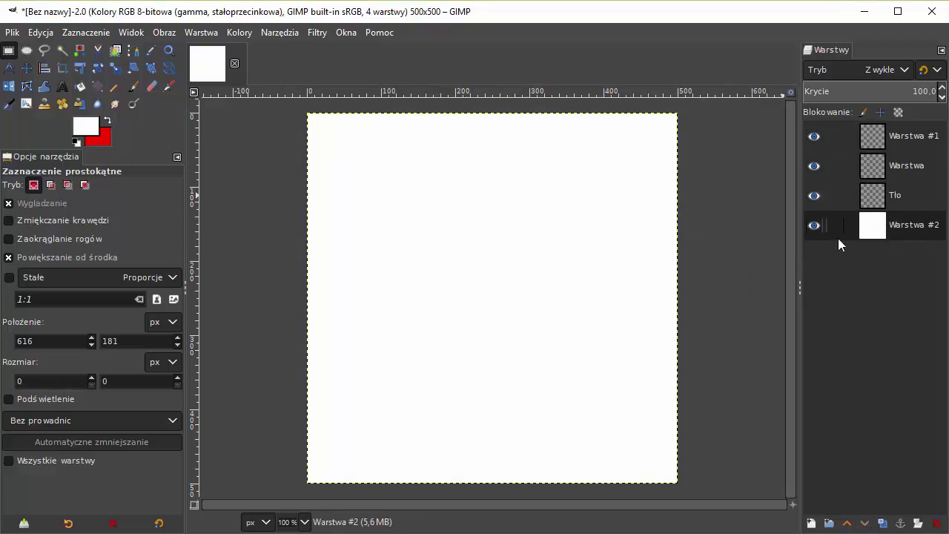
{"action": "left_click", "coordinate": [896, 139]}
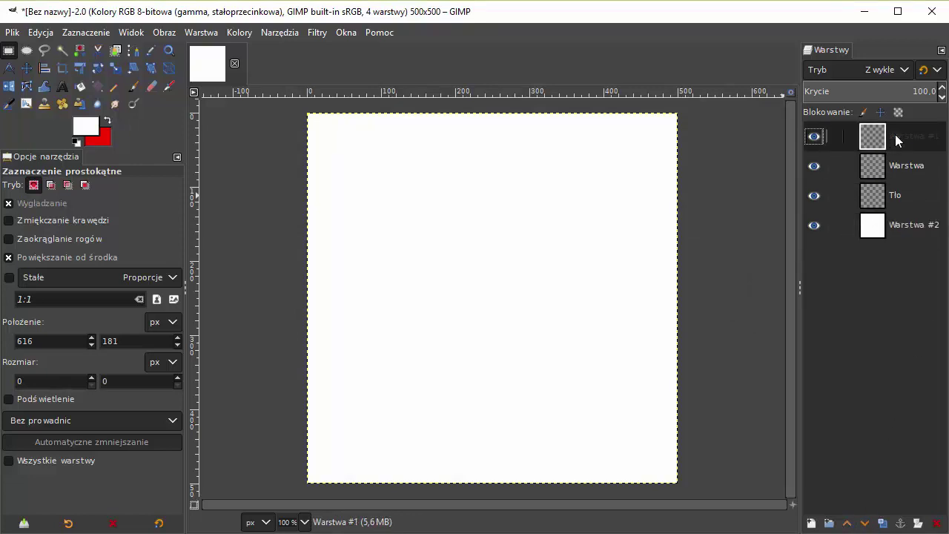
{"action": "left_click", "coordinate": [898, 162]}
{"action": "left_click", "coordinate": [904, 198]}
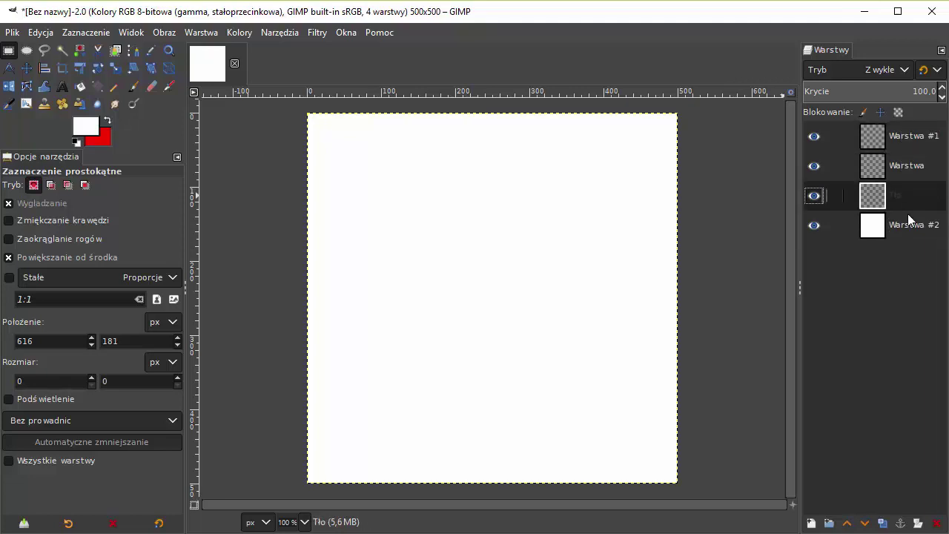
{"action": "left_click", "coordinate": [911, 170]}
{"action": "left_click", "coordinate": [913, 138]}
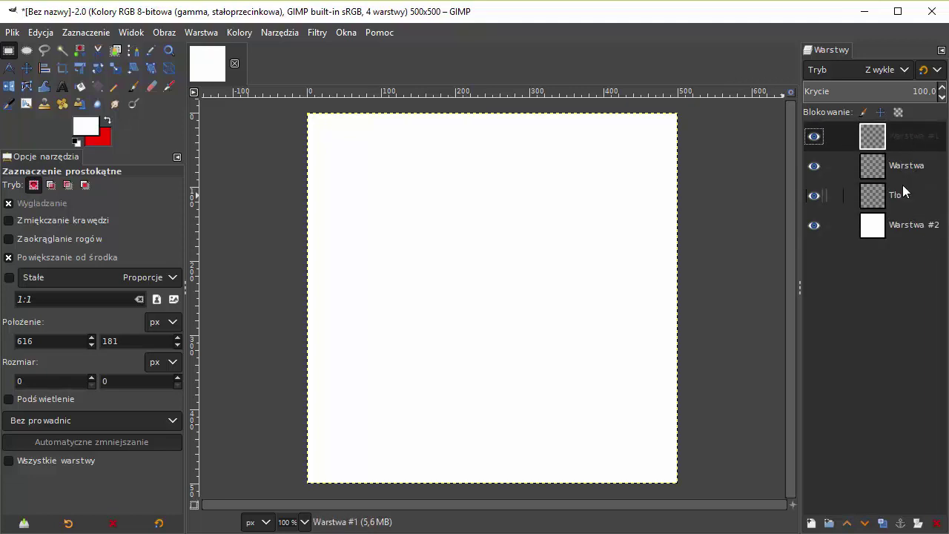
{"action": "left_click", "coordinate": [903, 191]}
{"action": "left_click", "coordinate": [902, 166]}
{"action": "left_click", "coordinate": [901, 147]}
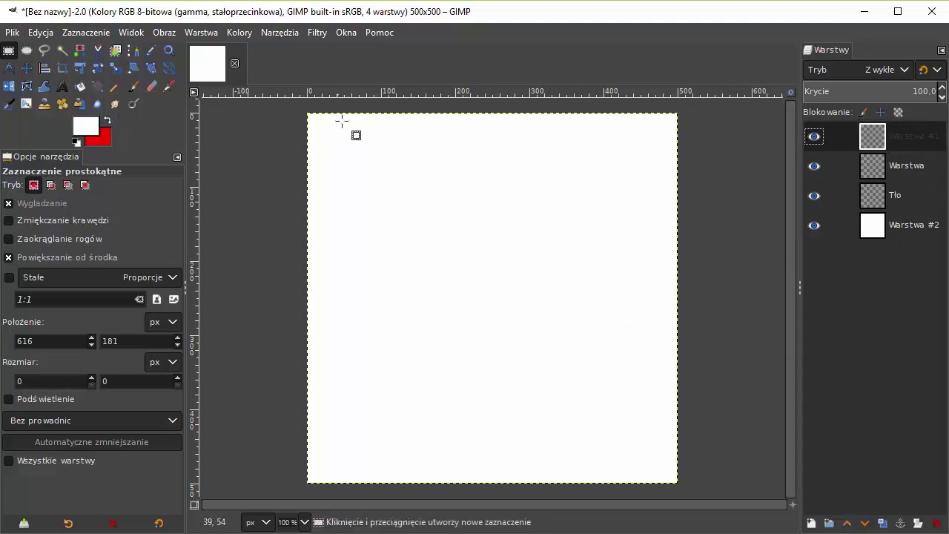
Step: Draw a 300×300 circular selection near the canvas's top-left with Ellipse Select
{"action": "left_click", "coordinate": [29, 52]}
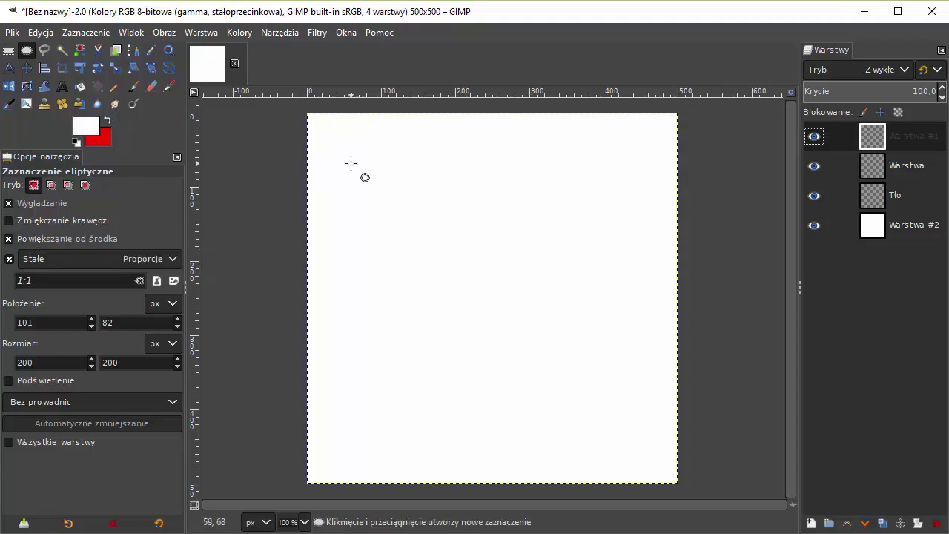
{"action": "left_click_drag", "start_coordinate": [351, 163], "coordinate": [424, 245]}
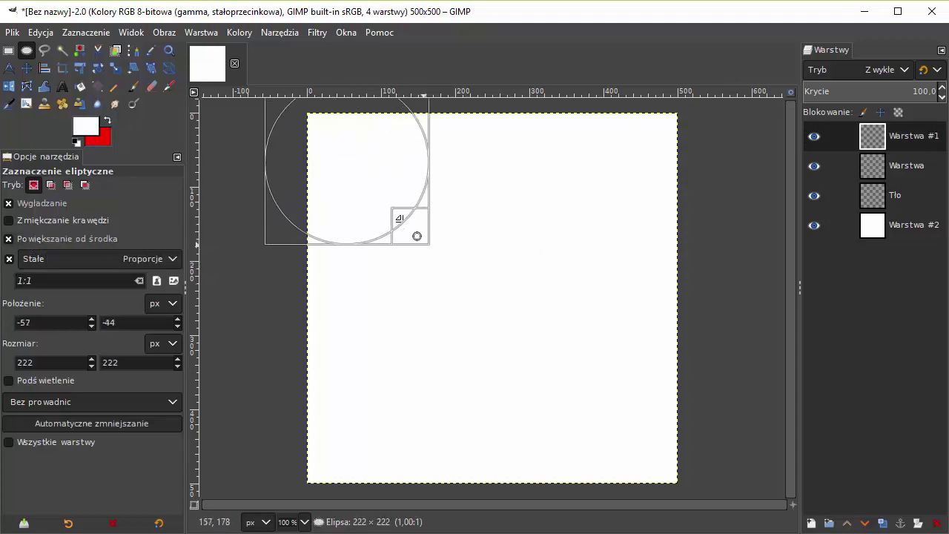
{"action": "left_click_drag", "start_coordinate": [352, 155], "coordinate": [426, 221]}
{"action": "double_click", "coordinate": [42, 362]}
{"action": "type", "text": "3"}
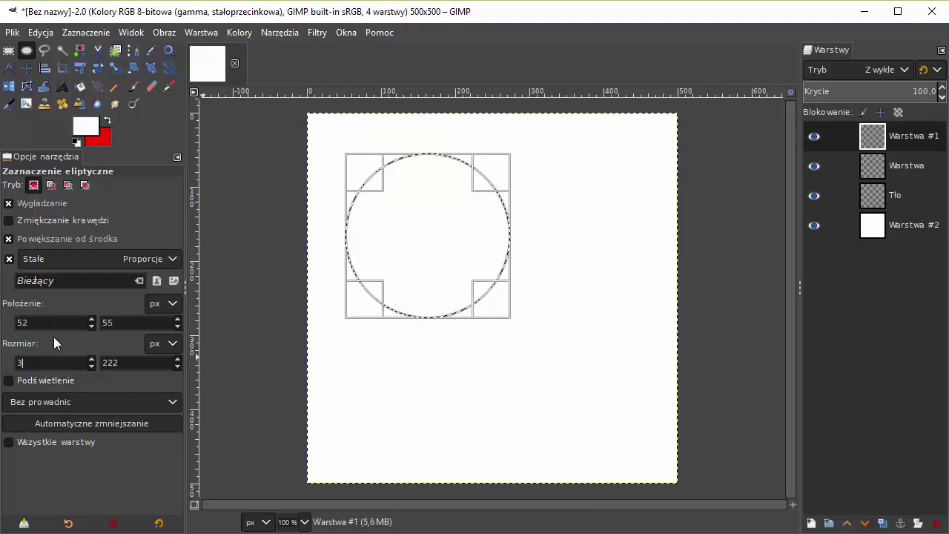
{"action": "type", "text": "00"}
{"action": "key", "text": "Return"}
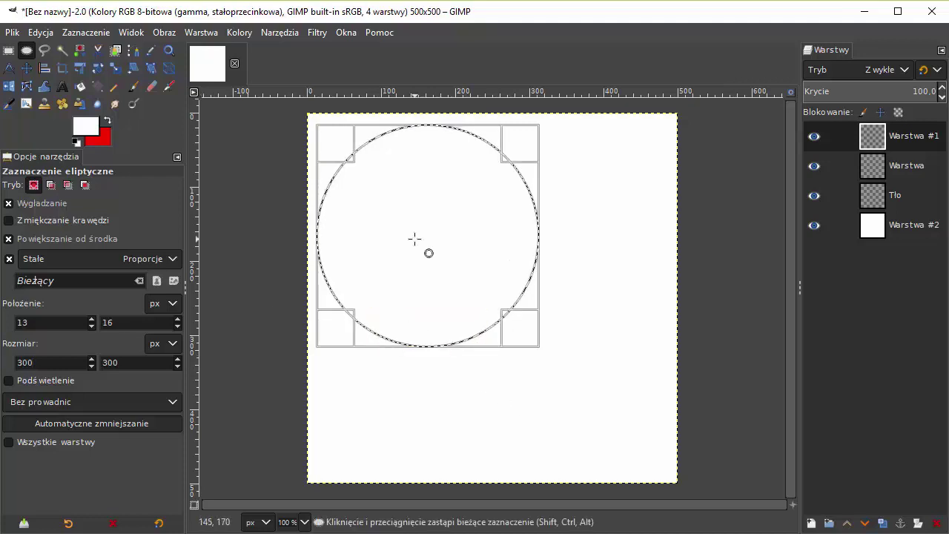
{"action": "left_click", "coordinate": [434, 203]}
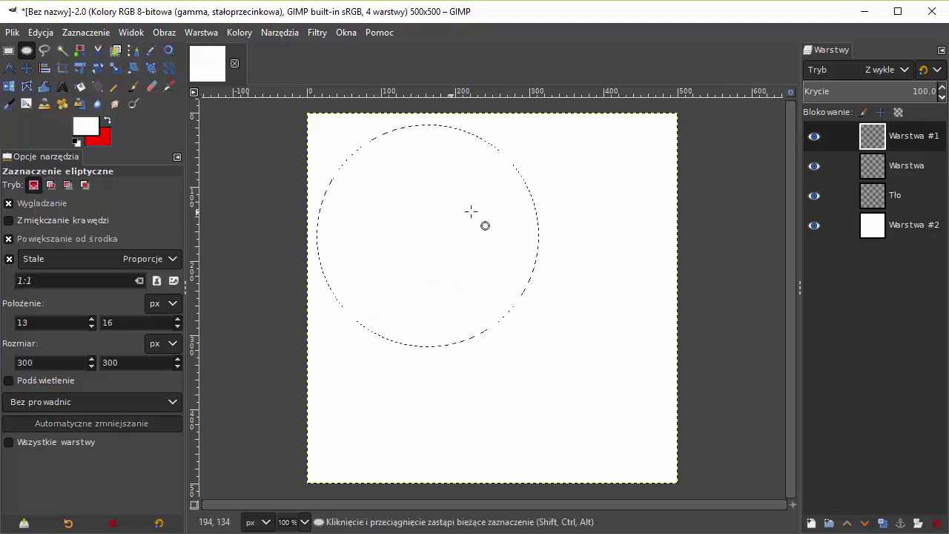
Step: Feather the circular selection by 2 px
{"action": "left_click", "coordinate": [88, 34]}
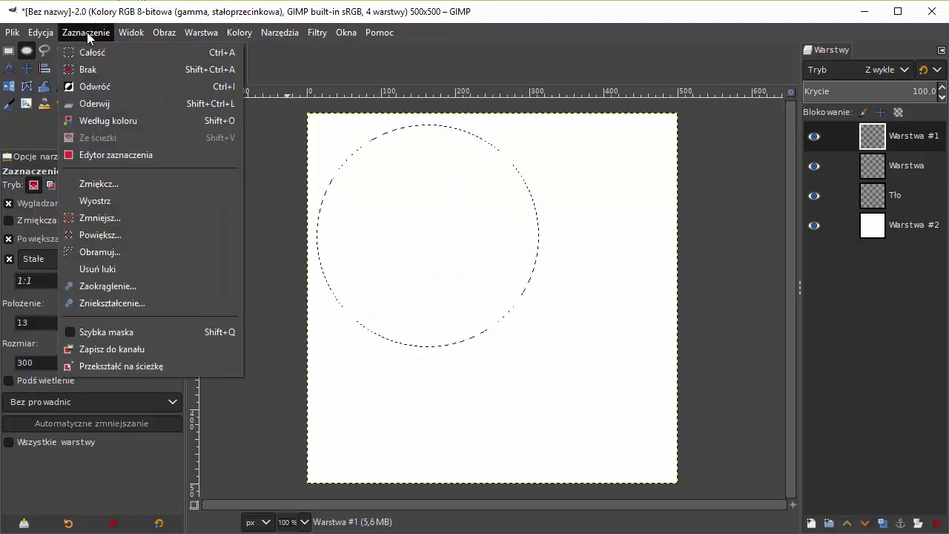
{"action": "left_click", "coordinate": [128, 183]}
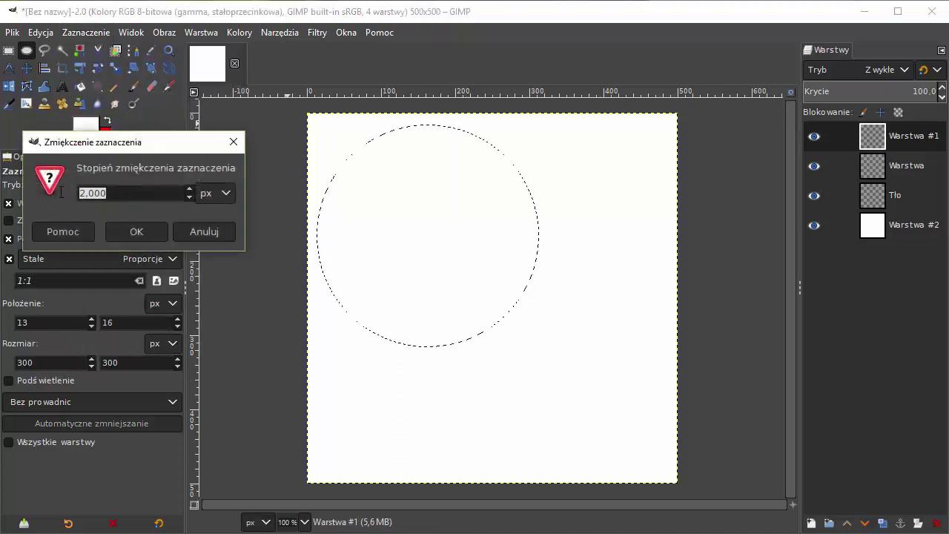
{"action": "left_click", "coordinate": [136, 225]}
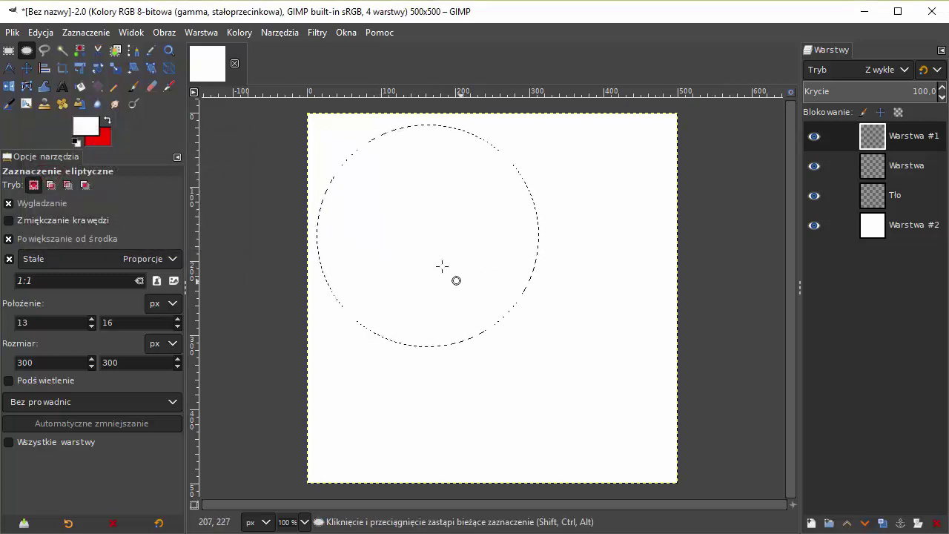
Step: Fill the circle red, then shrink the selection to a 240×240 circle at 43,46
{"action": "left_click", "coordinate": [41, 32]}
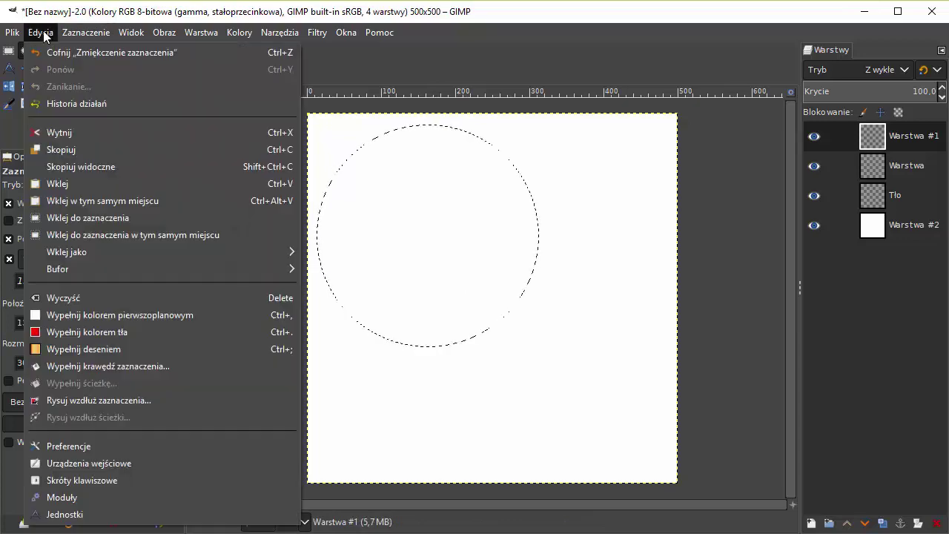
{"action": "left_click", "coordinate": [95, 331]}
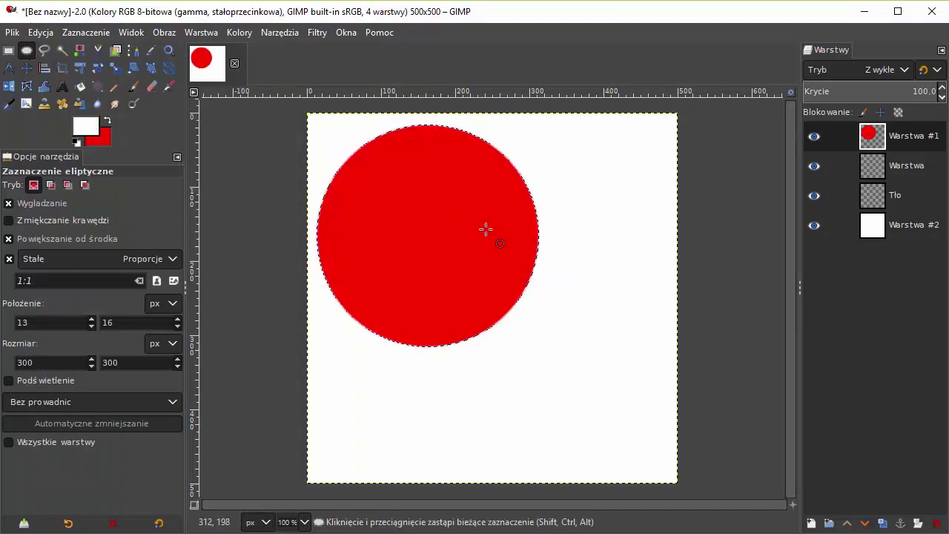
{"action": "left_click", "coordinate": [430, 214]}
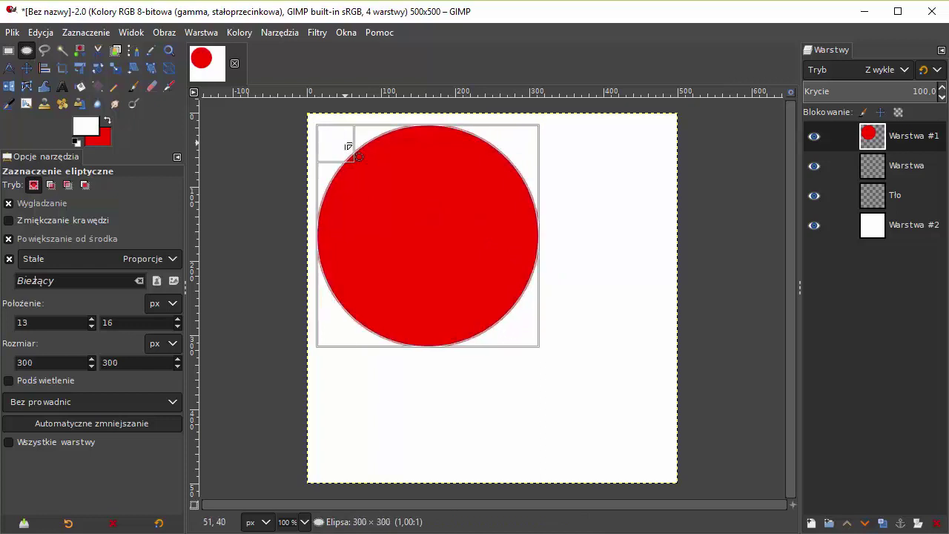
{"action": "mouse_move", "coordinate": [358, 158]}
{"action": "left_mouse_down"}
{"action": "mouse_move", "coordinate": [377, 178]}
{"action": "mouse_move", "coordinate": [364, 171]}
{"action": "left_mouse_up"}
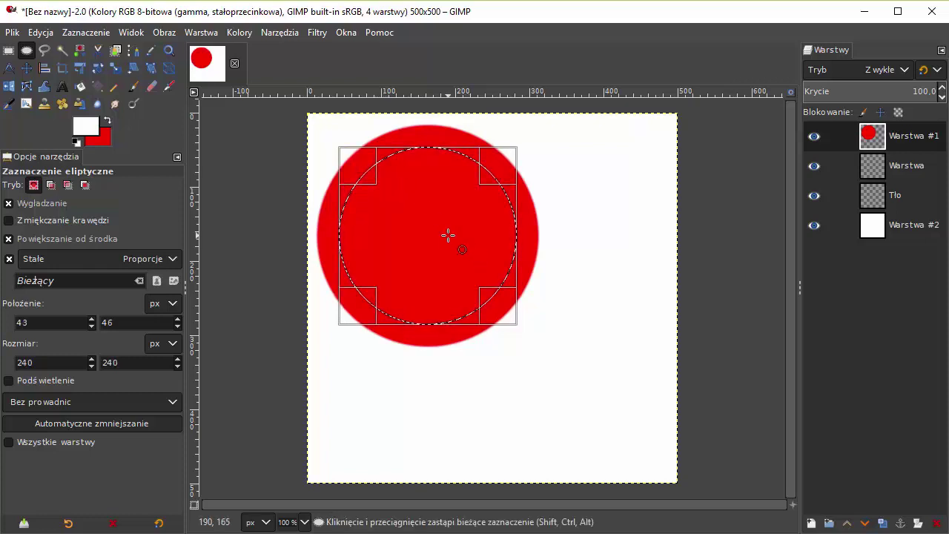
{"action": "key", "text": "Return"}
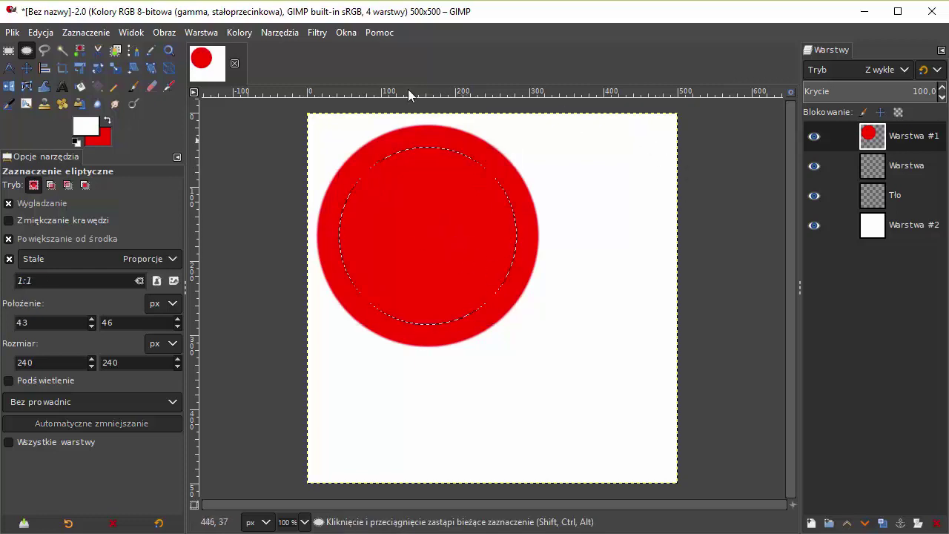
Step: Feather the inner circular selection by 3 px
{"action": "left_click", "coordinate": [41, 32]}
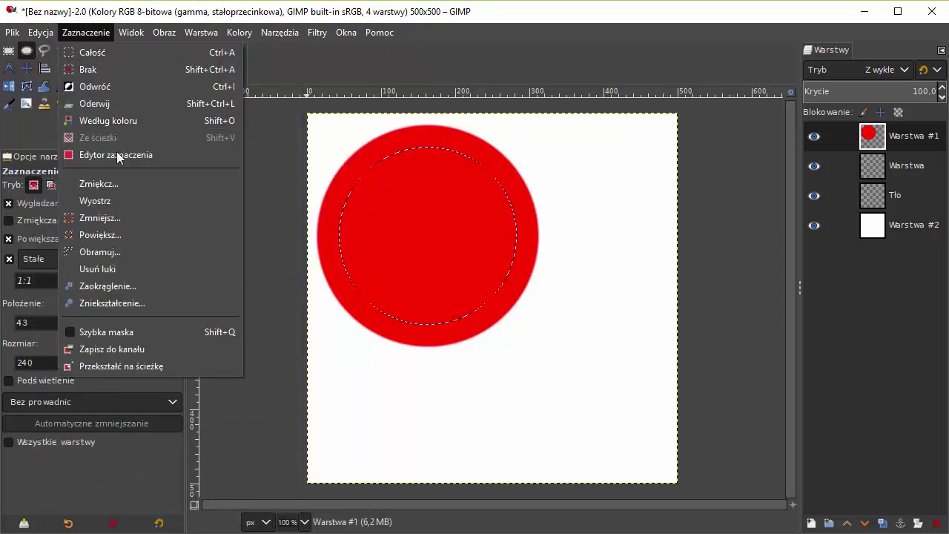
{"action": "left_click", "coordinate": [111, 183]}
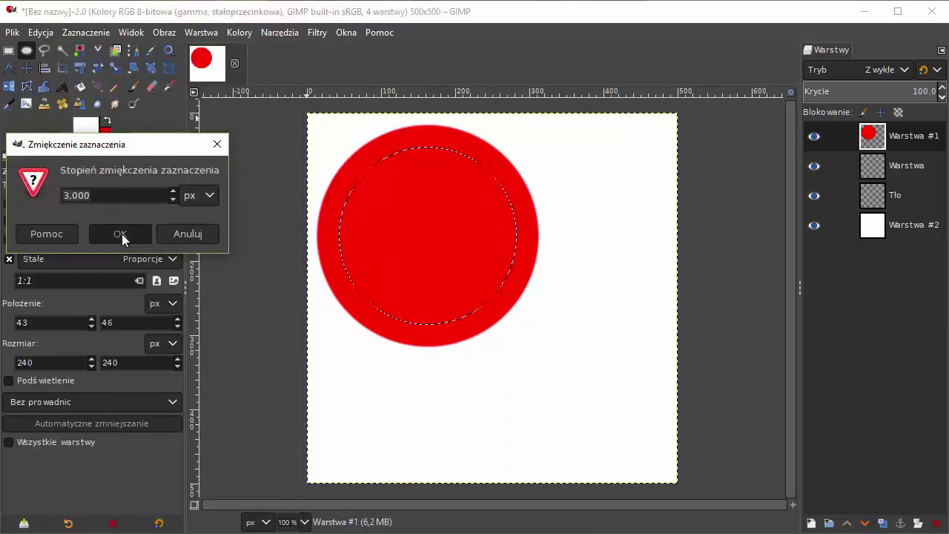
{"action": "left_click", "coordinate": [121, 234]}
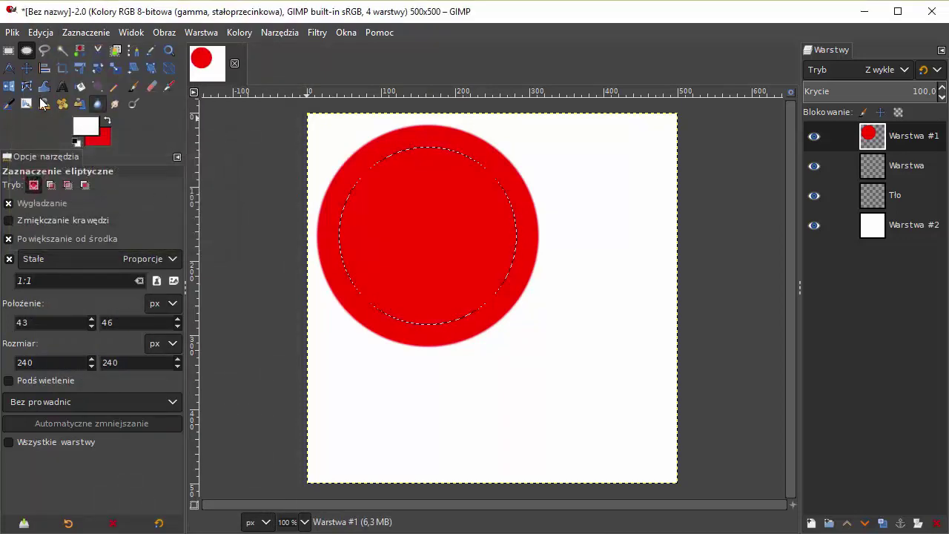
Step: Fill the selection with the white foreground colour, leaving a red ring
{"action": "left_click", "coordinate": [42, 32]}
{"action": "left_click", "coordinate": [146, 314]}
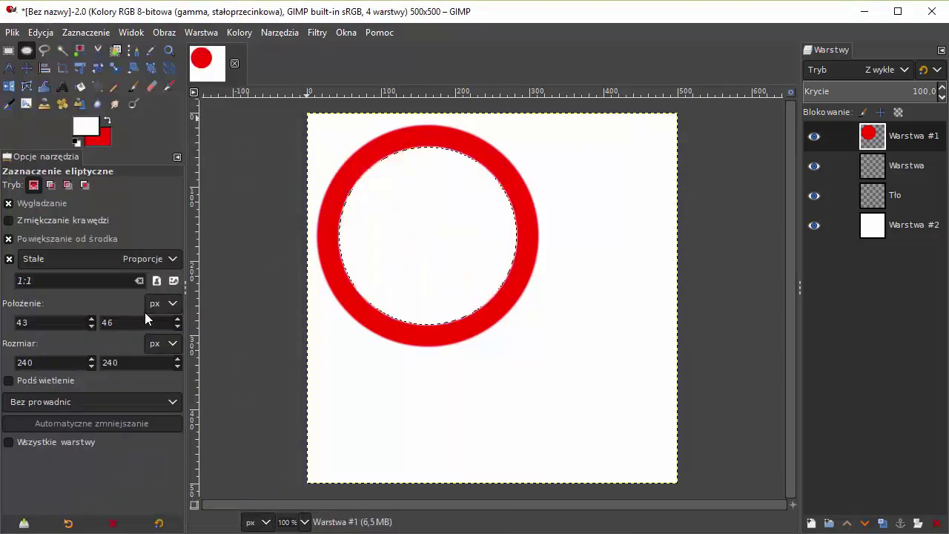
{"action": "scroll", "coordinate": [404, 178], "scroll_direction": "up", "scroll_amount": 4}
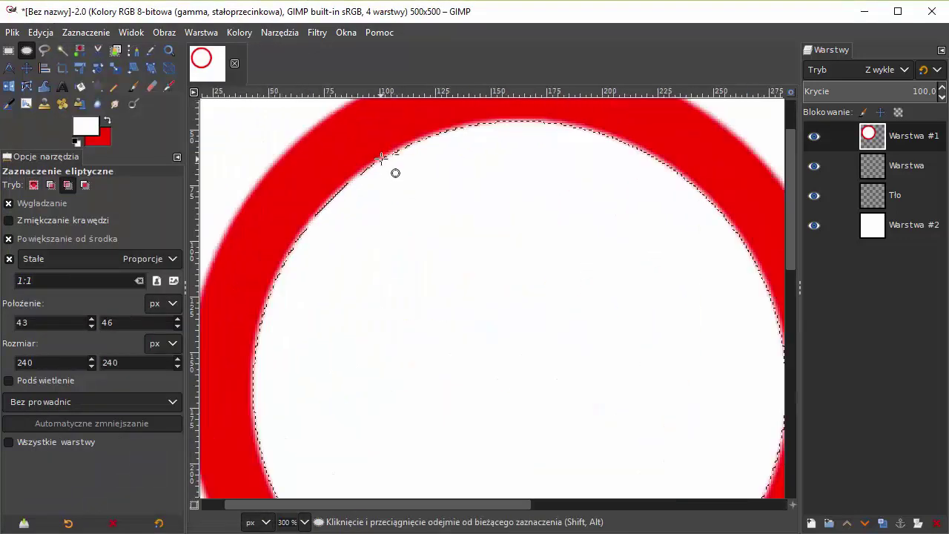
{"action": "scroll", "coordinate": [386, 163], "scroll_direction": "up", "scroll_amount": 2}
{"action": "scroll", "coordinate": [382, 158], "scroll_direction": "down", "scroll_amount": 3}
{"action": "scroll", "coordinate": [381, 158], "scroll_direction": "down", "scroll_amount": 2}
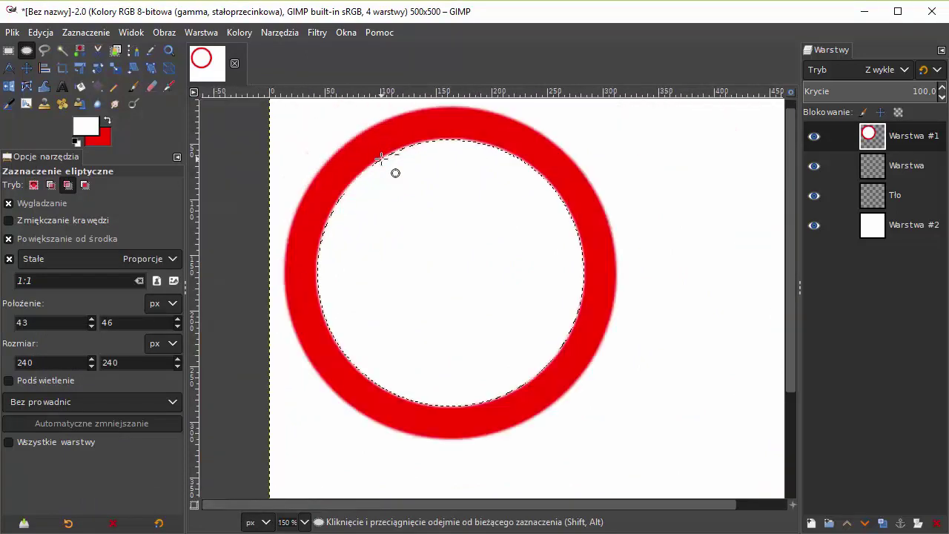
{"action": "scroll", "coordinate": [381, 158], "scroll_direction": "down", "scroll_amount": 2}
{"action": "scroll", "coordinate": [397, 151], "scroll_direction": "up", "scroll_amount": 2}
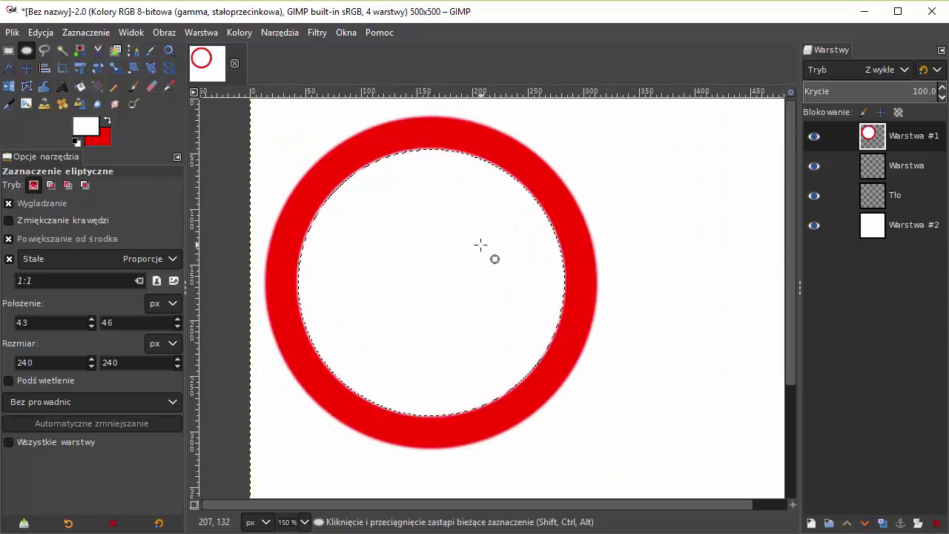
Step: Remove the selection with Select > None
{"action": "left_click", "coordinate": [40, 32]}
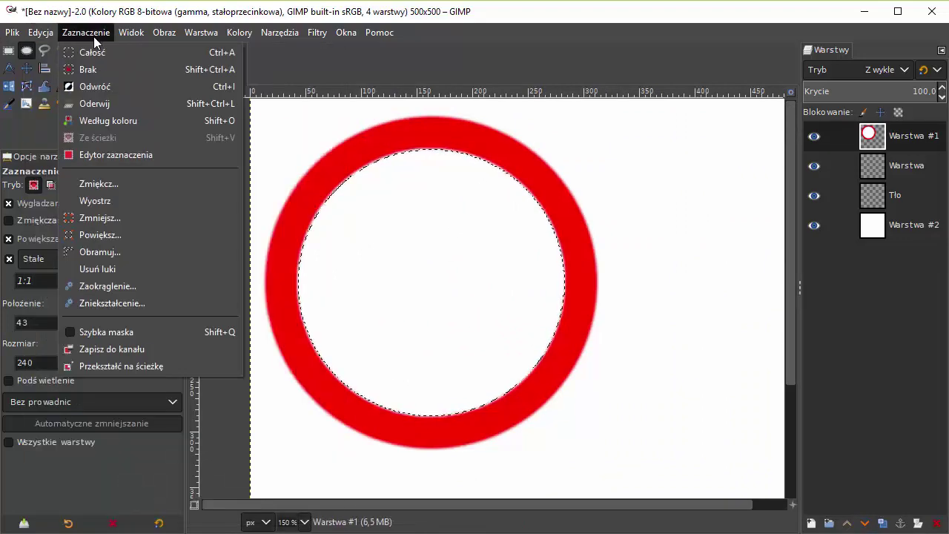
{"action": "left_click", "coordinate": [92, 67]}
{"action": "scroll", "coordinate": [364, 257], "scroll_direction": "down", "scroll_amount": 1, "text": "ctrl"}
{"action": "scroll", "coordinate": [364, 258], "scroll_direction": "down", "scroll_amount": 1, "text": "ctrl"}
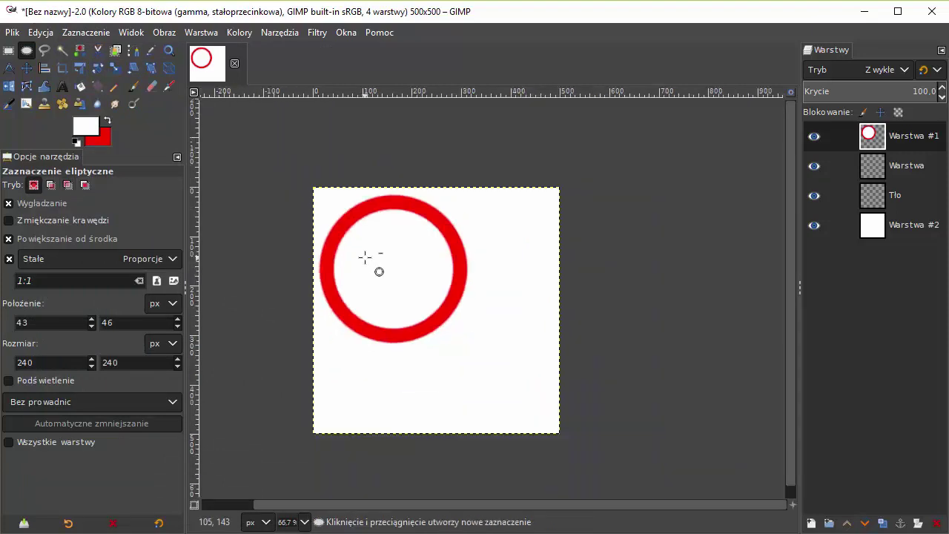
{"action": "scroll", "coordinate": [364, 258], "scroll_direction": "up", "scroll_amount": 1, "text": "ctrl"}
{"action": "scroll", "coordinate": [383, 186], "scroll_direction": "up", "scroll_amount": 4}
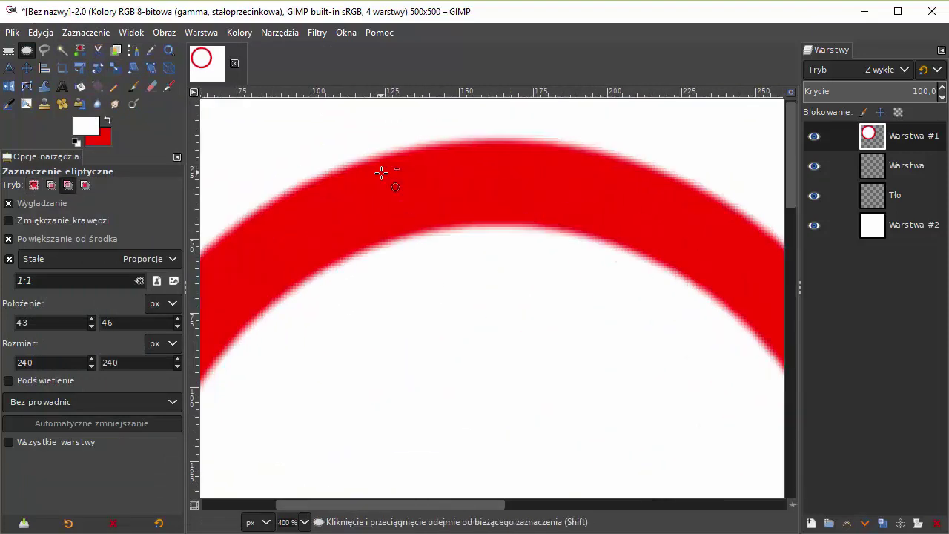
{"action": "scroll", "coordinate": [382, 173], "scroll_direction": "down", "scroll_amount": 1}
{"action": "scroll", "coordinate": [381, 173], "scroll_direction": "down", "scroll_amount": 1}
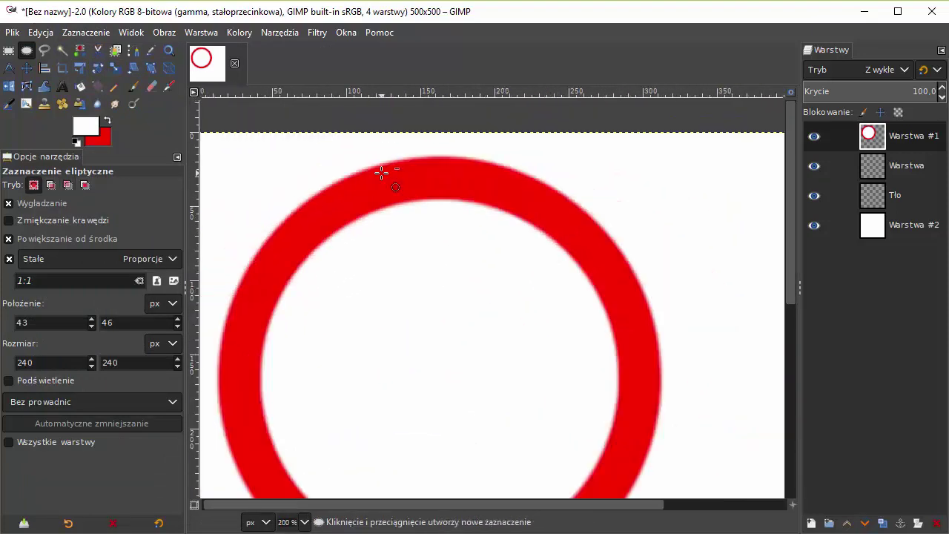
{"action": "scroll", "coordinate": [381, 173], "scroll_direction": "down", "scroll_amount": 1}
{"action": "scroll", "coordinate": [386, 173], "scroll_direction": "down", "scroll_amount": 1}
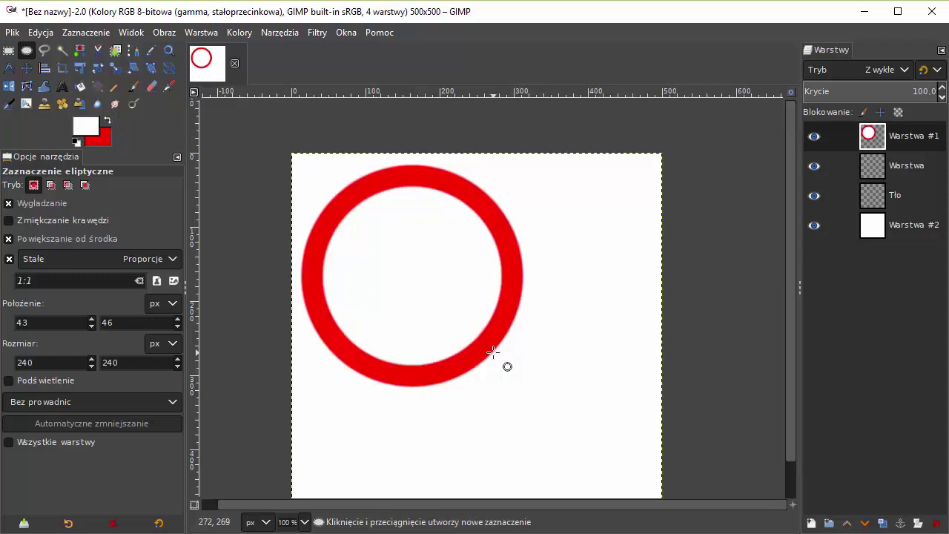
Step: Keep Warstwa #2 visible, hide the ring layer Warstwa #1, and activate Warstwa
{"action": "left_click", "coordinate": [814, 224]}
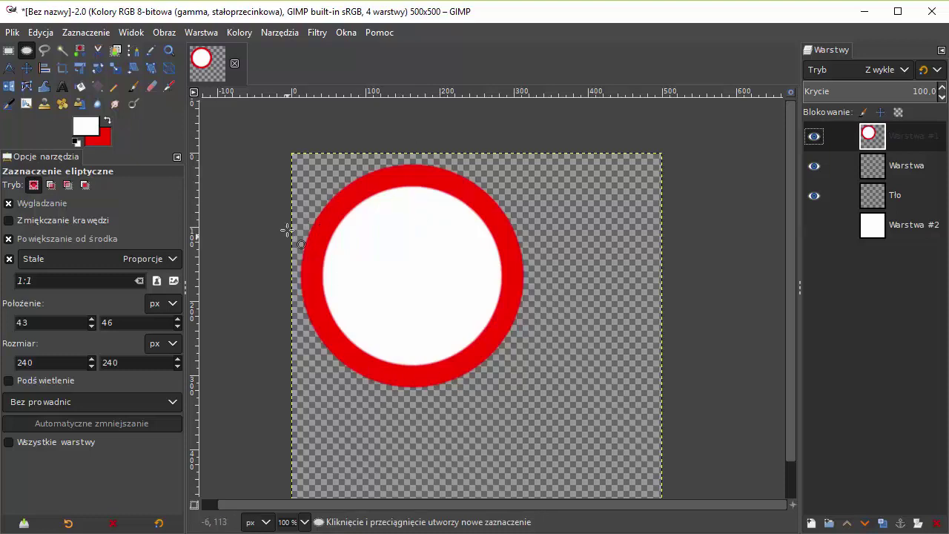
{"action": "scroll", "coordinate": [345, 248], "scroll_direction": "down", "scroll_amount": 1}
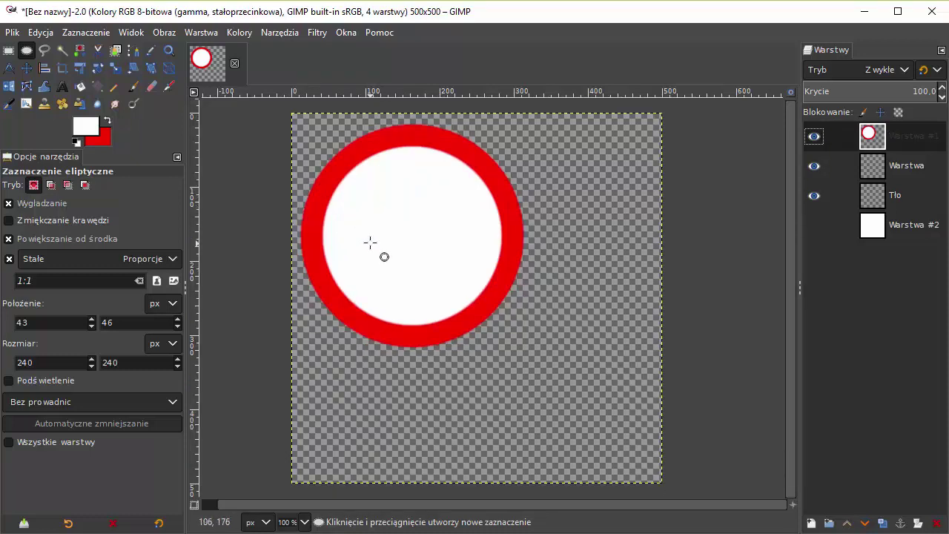
{"action": "left_click", "coordinate": [813, 225]}
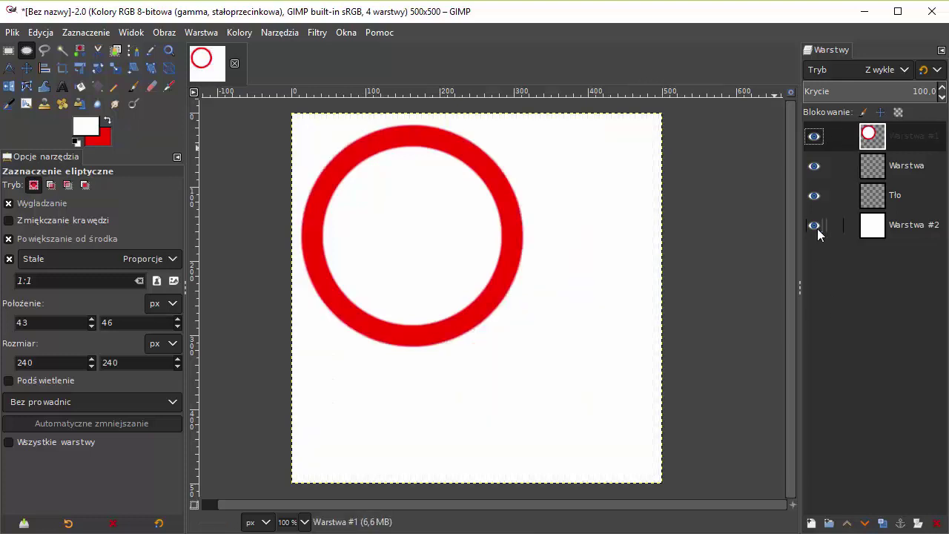
{"action": "left_click", "coordinate": [814, 137]}
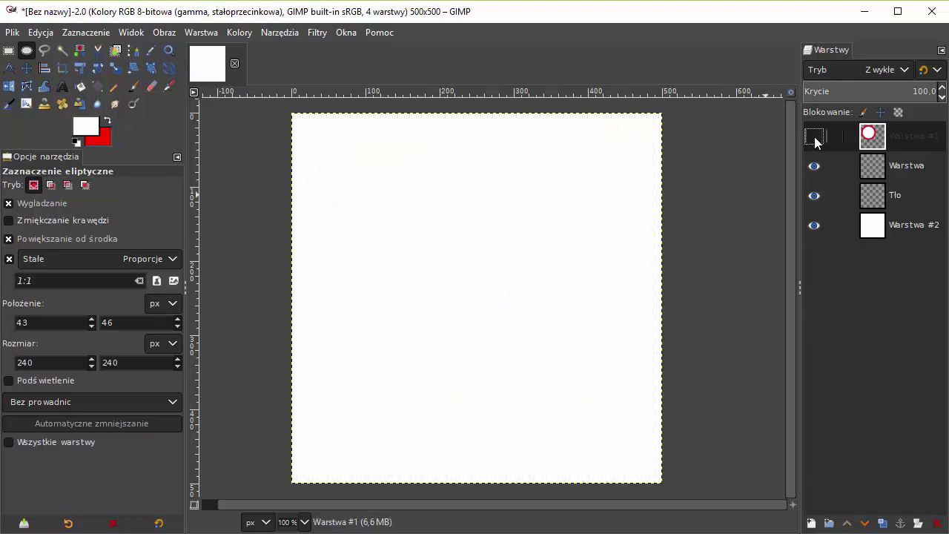
{"action": "left_click", "coordinate": [883, 167]}
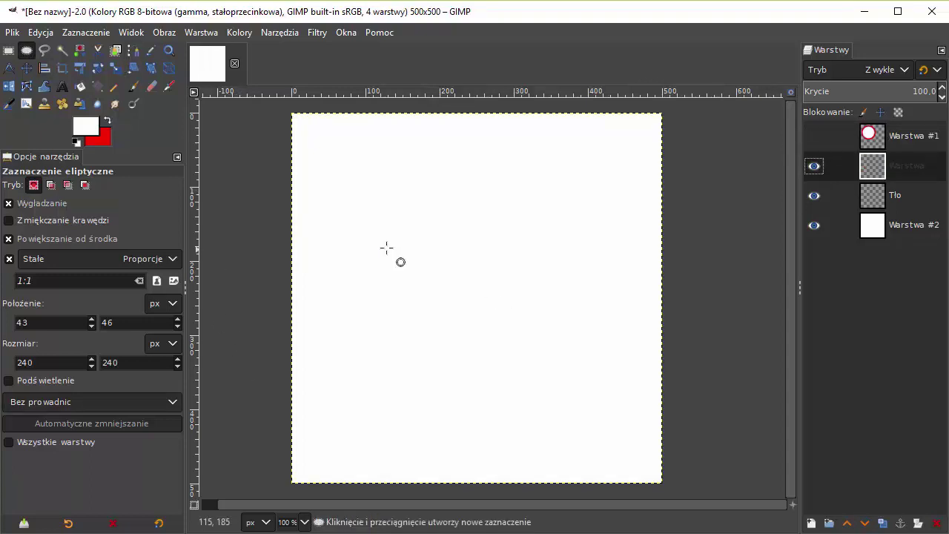
Step: Draw a 300×300 circular selection near the canvas centre
{"action": "mouse_move", "coordinate": [376, 194]}
{"action": "left_mouse_down"}
{"action": "mouse_move", "coordinate": [443, 277]}
{"action": "mouse_move", "coordinate": [449, 271]}
{"action": "left_mouse_up"}
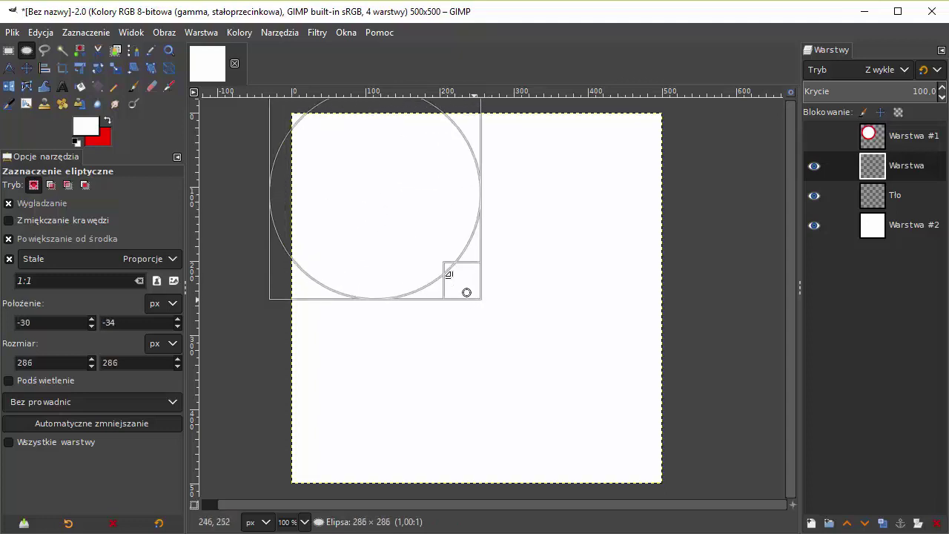
{"action": "left_click_drag", "start_coordinate": [390, 214], "coordinate": [470, 295]}
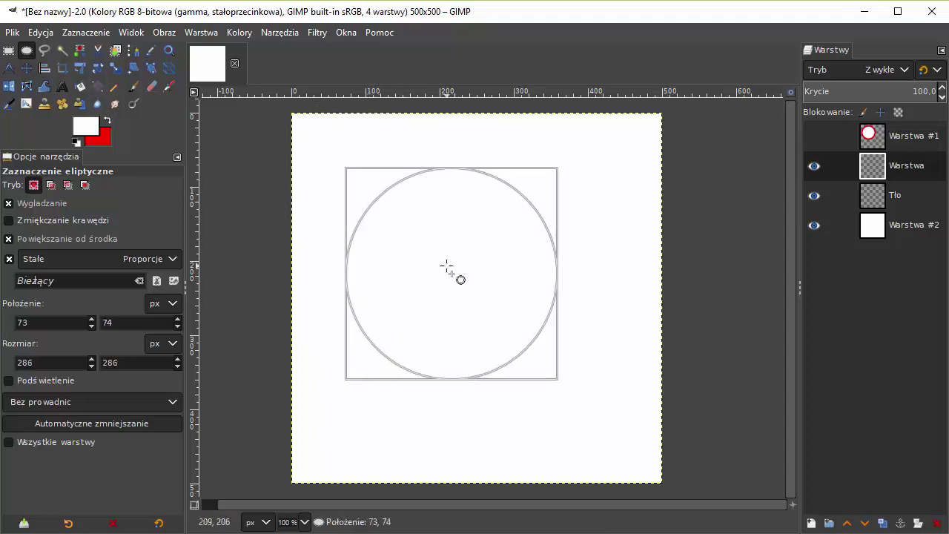
{"action": "double_click", "coordinate": [43, 363]}
{"action": "type", "text": "3"}
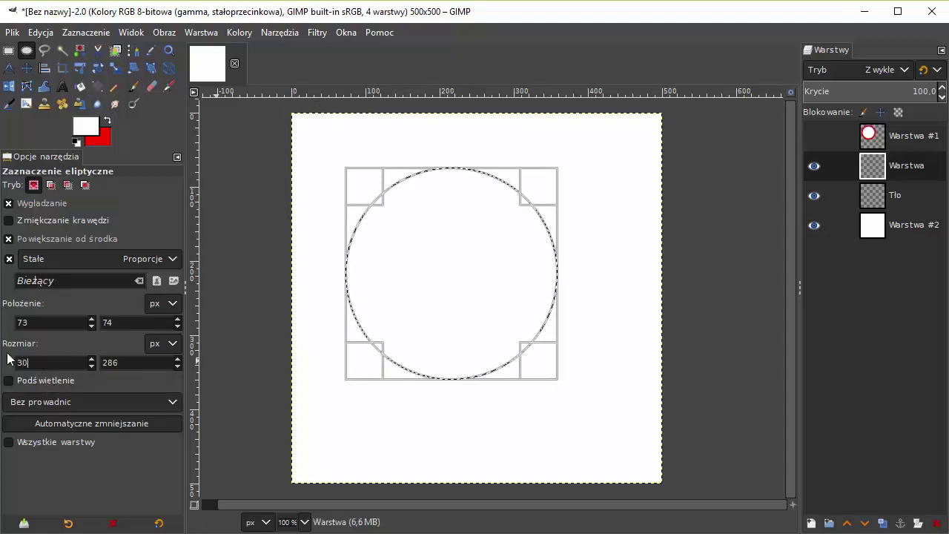
{"action": "type", "text": "00"}
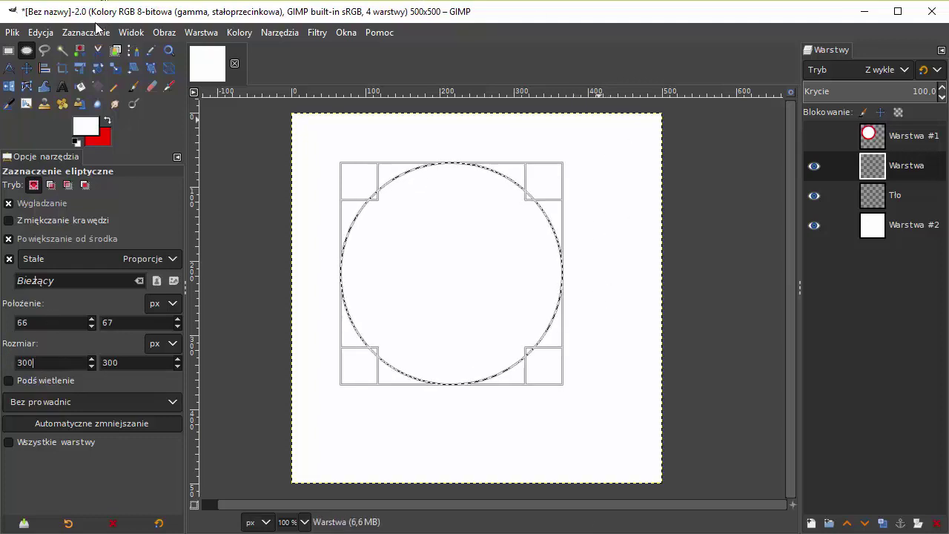
Step: Feather the circular selection by 2 px
{"action": "left_click", "coordinate": [79, 33]}
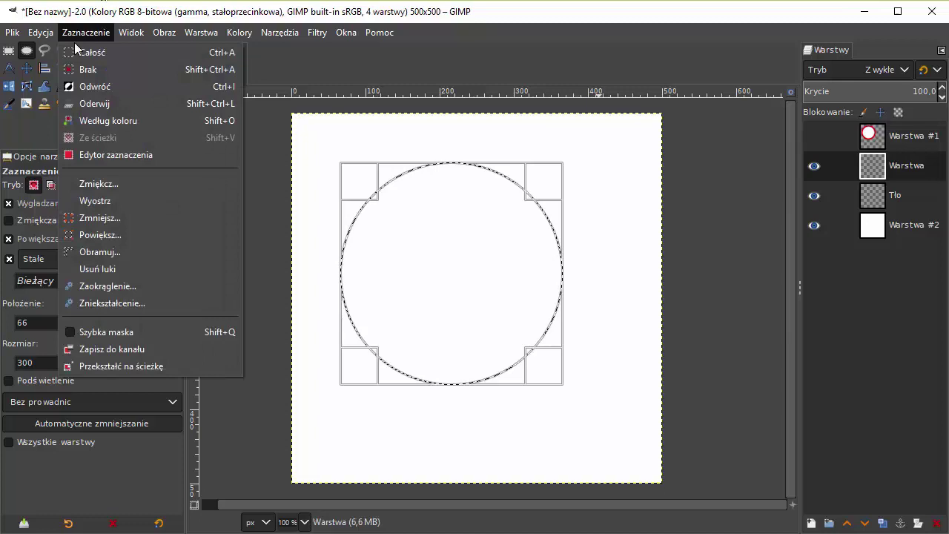
{"action": "left_click", "coordinate": [123, 182]}
{"action": "type", "text": "2"}
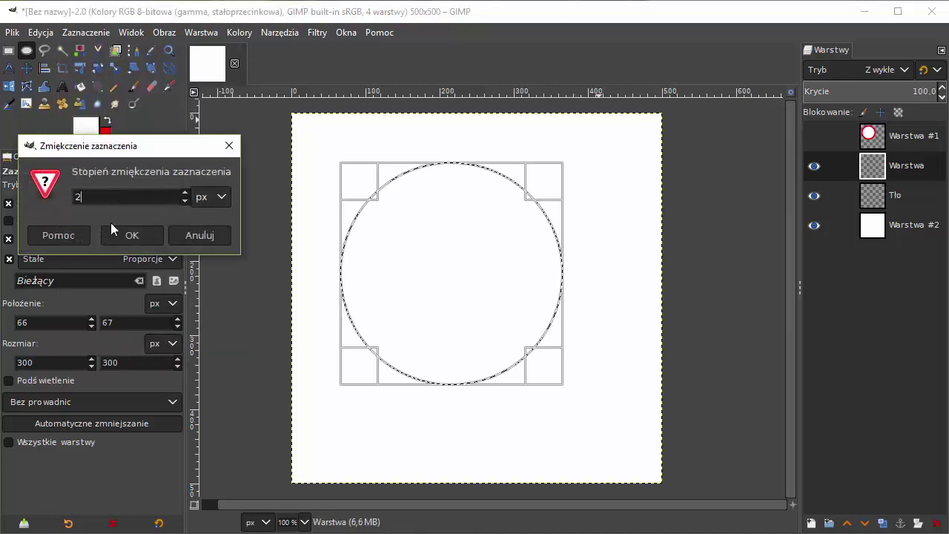
{"action": "left_click", "coordinate": [137, 241]}
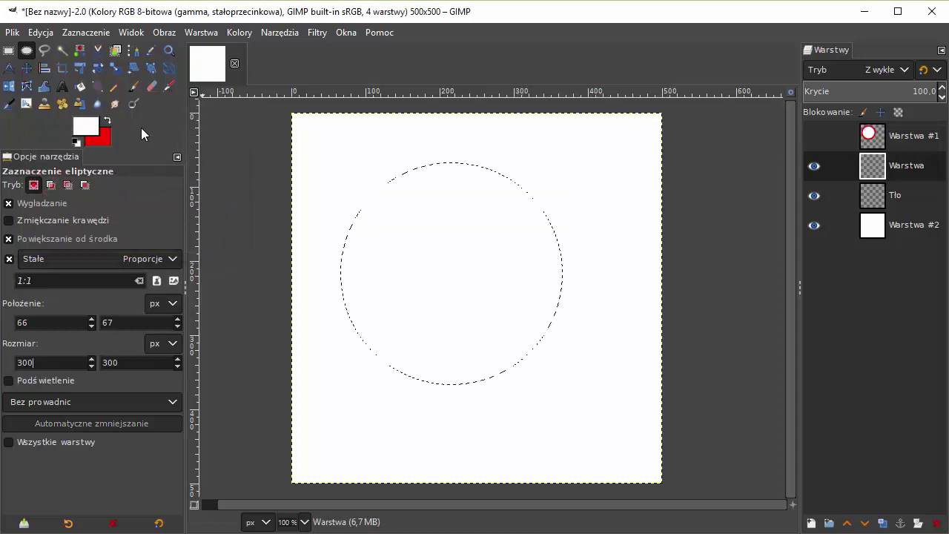
Step: Paint the whole circular selection solid red with the Paintbrush on Warstwa
{"action": "left_click", "coordinate": [133, 86]}
{"action": "mouse_move", "coordinate": [360, 250]}
{"action": "left_mouse_down"}
{"action": "mouse_move", "coordinate": [391, 227]}
{"action": "mouse_move", "coordinate": [522, 316]}
{"action": "left_mouse_up"}
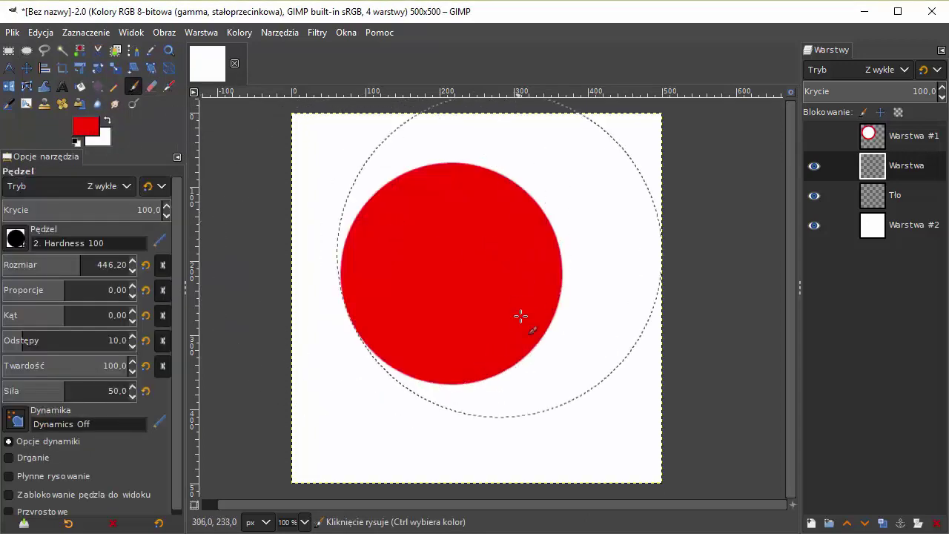
{"action": "left_click_drag", "start_coordinate": [375, 256], "coordinate": [400, 263]}
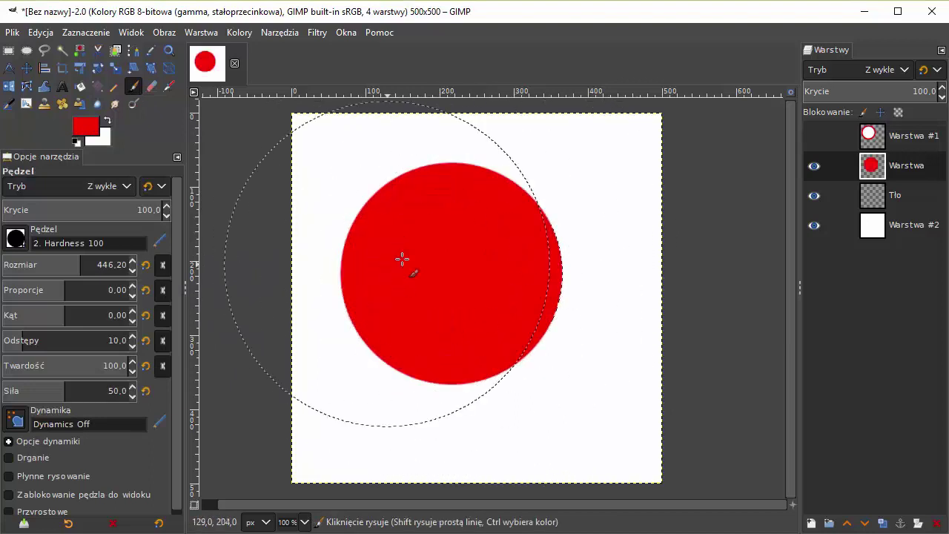
{"action": "left_click", "coordinate": [29, 52]}
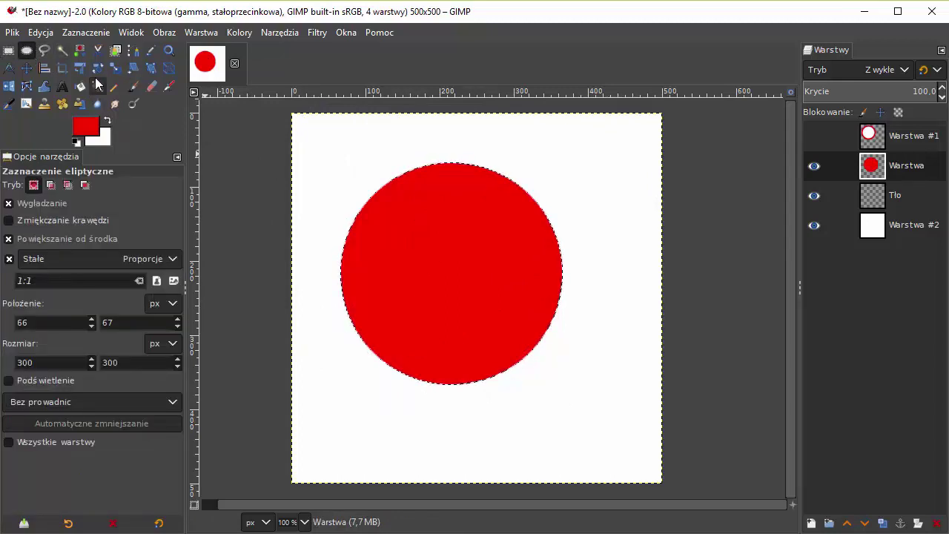
Step: Shrink the circular selection to a 240-pixel circle inside the red disc
{"action": "left_click", "coordinate": [454, 276]}
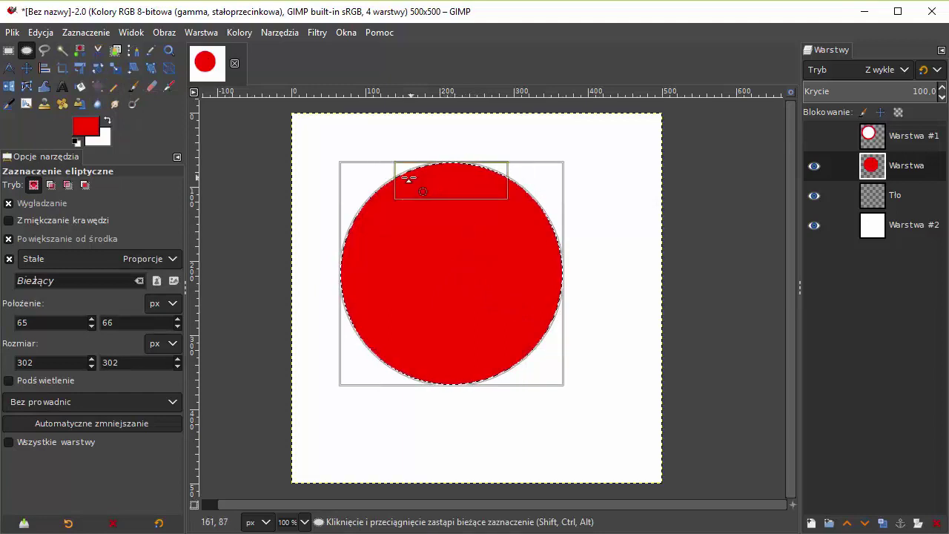
{"action": "left_click_drag", "start_coordinate": [362, 178], "coordinate": [386, 202]}
{"action": "left_click", "coordinate": [489, 265]}
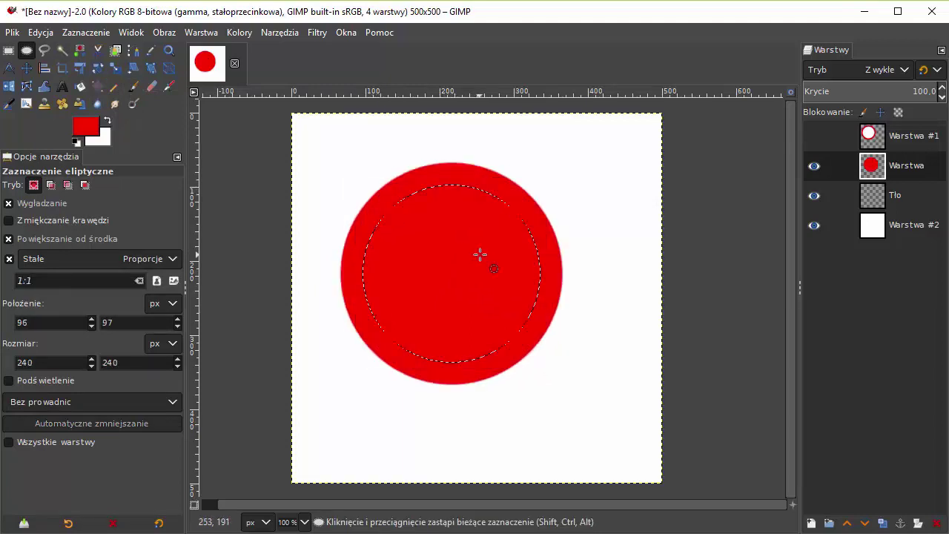
Step: Intersect it with a rectangle to leave a thin horizontal band across the disc's middle
{"action": "left_click", "coordinate": [8, 51]}
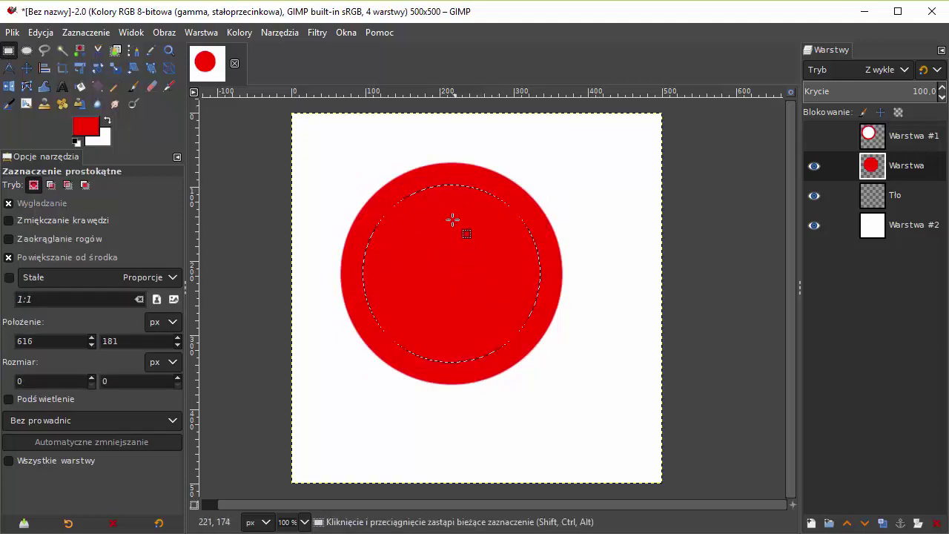
{"action": "left_click", "coordinate": [445, 275]}
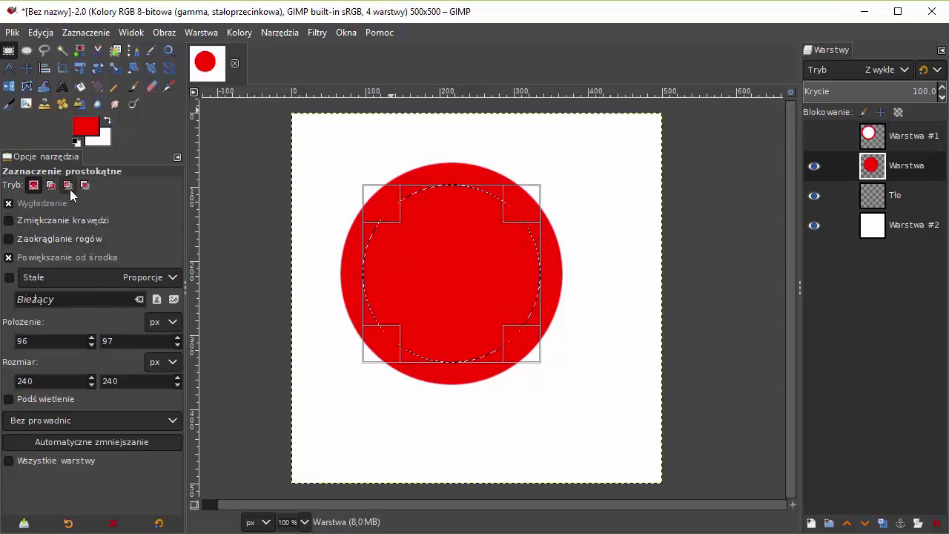
{"action": "left_click", "coordinate": [90, 191]}
{"action": "left_click_drag", "start_coordinate": [457, 204], "coordinate": [459, 258]}
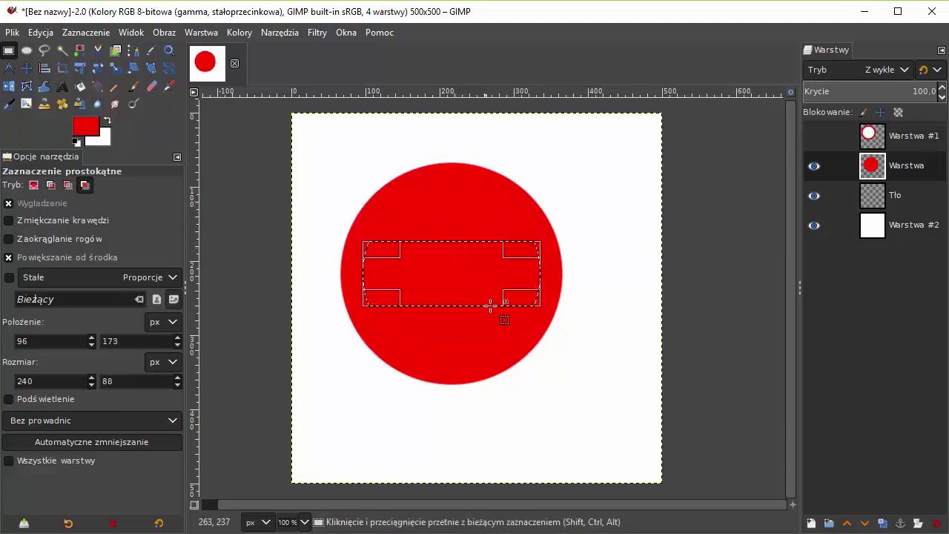
{"action": "left_click_drag", "start_coordinate": [441, 257], "coordinate": [450, 264]}
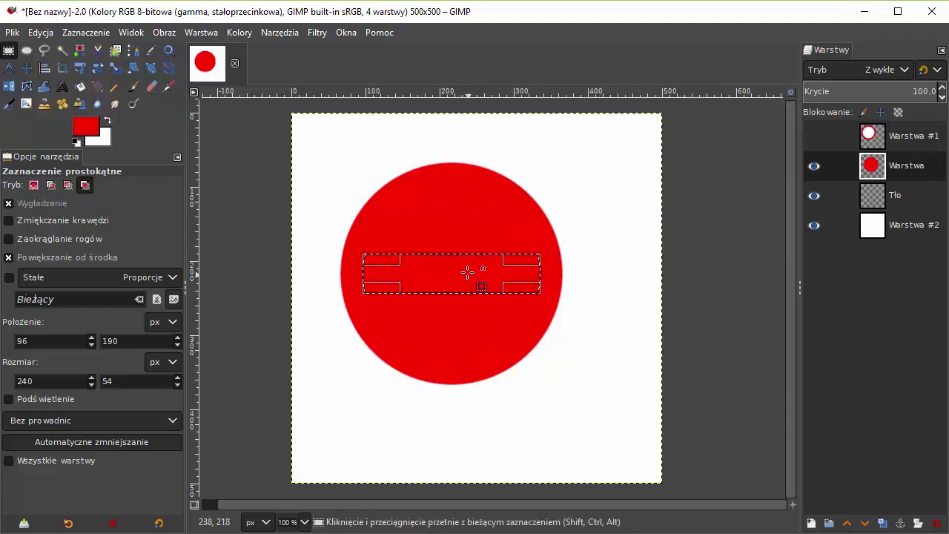
{"action": "left_click_drag", "start_coordinate": [455, 262], "coordinate": [463, 272]}
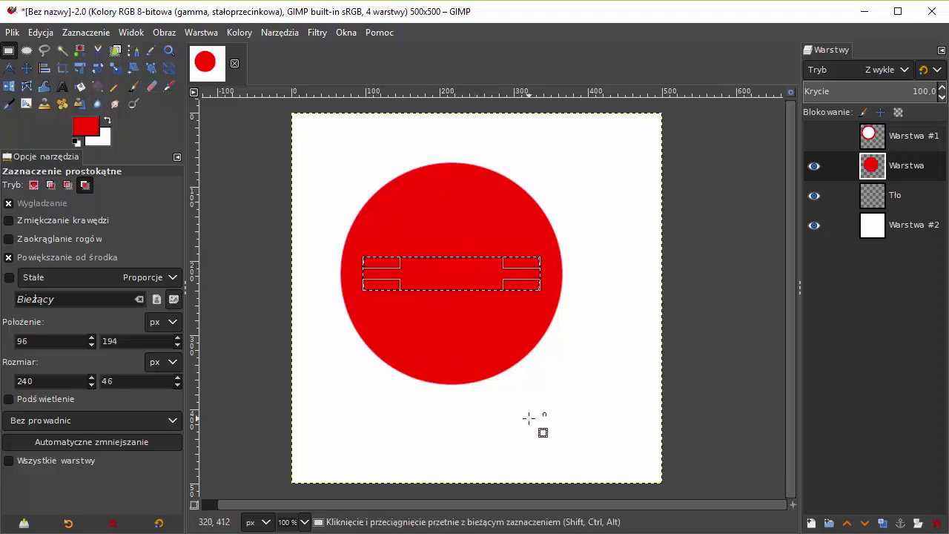
Step: Paint the band white with the Paintbrush to form the no-entry bar
{"action": "left_click", "coordinate": [134, 87]}
{"action": "left_click_drag", "start_coordinate": [326, 293], "coordinate": [547, 307]}
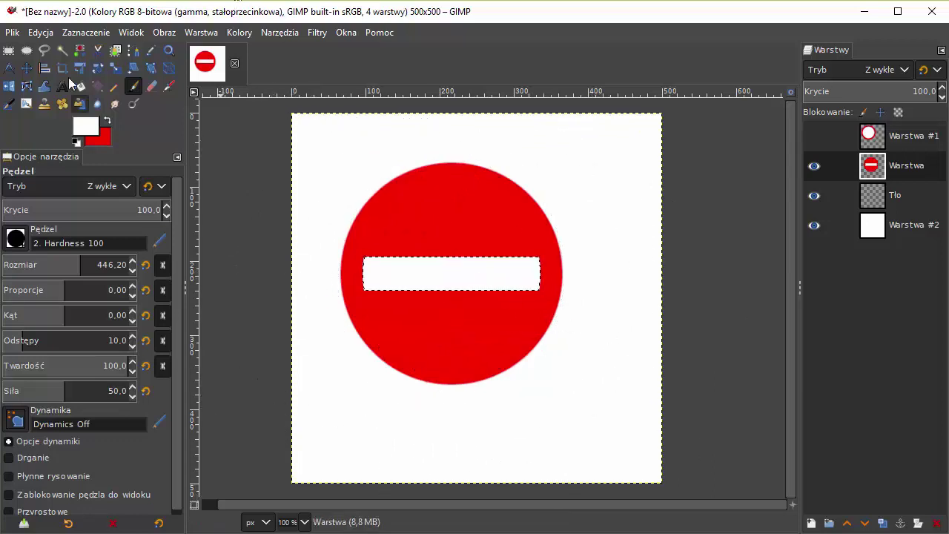
{"action": "left_click", "coordinate": [9, 50]}
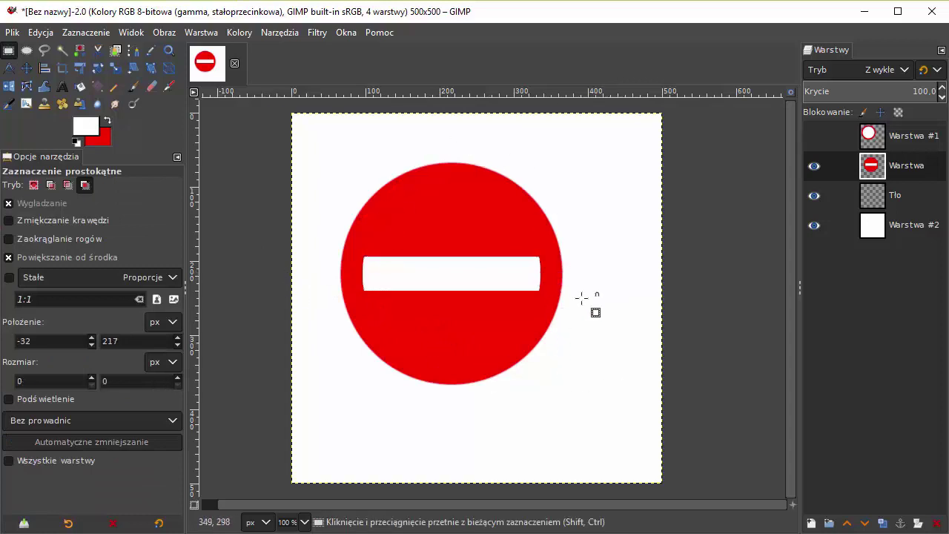
Step: Hide the red ring layer Warstwa #1 and the no-entry sign layer Warstwa
{"action": "left_click", "coordinate": [815, 136]}
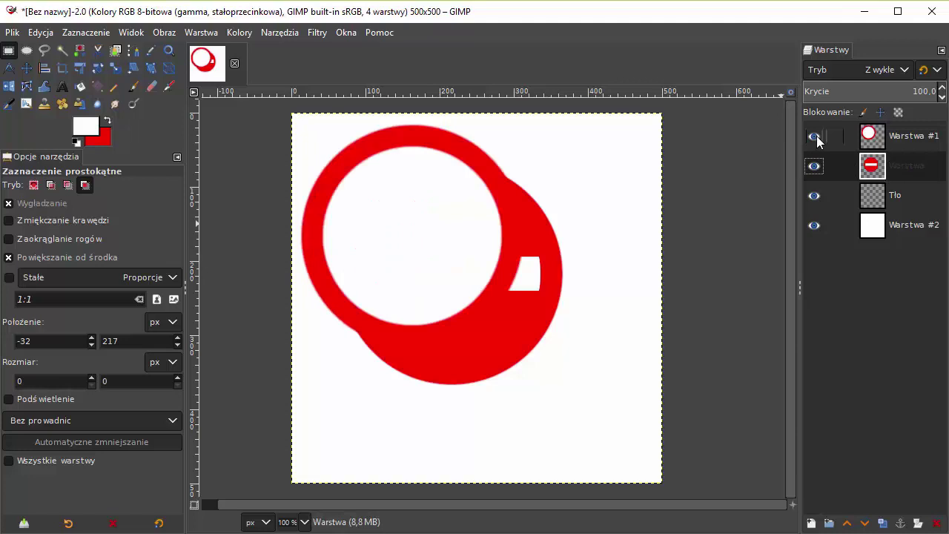
{"action": "left_click", "coordinate": [816, 136]}
{"action": "left_click", "coordinate": [815, 136]}
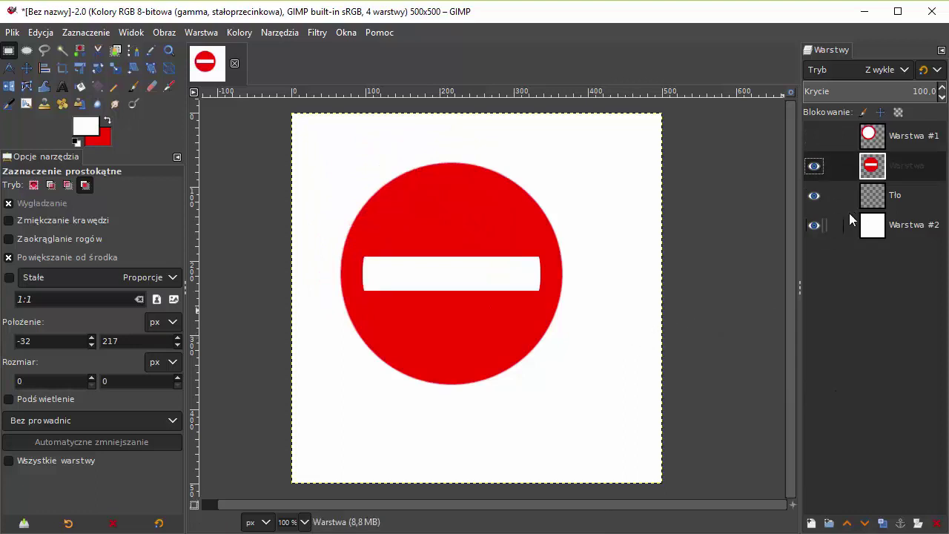
{"action": "left_click", "coordinate": [815, 173]}
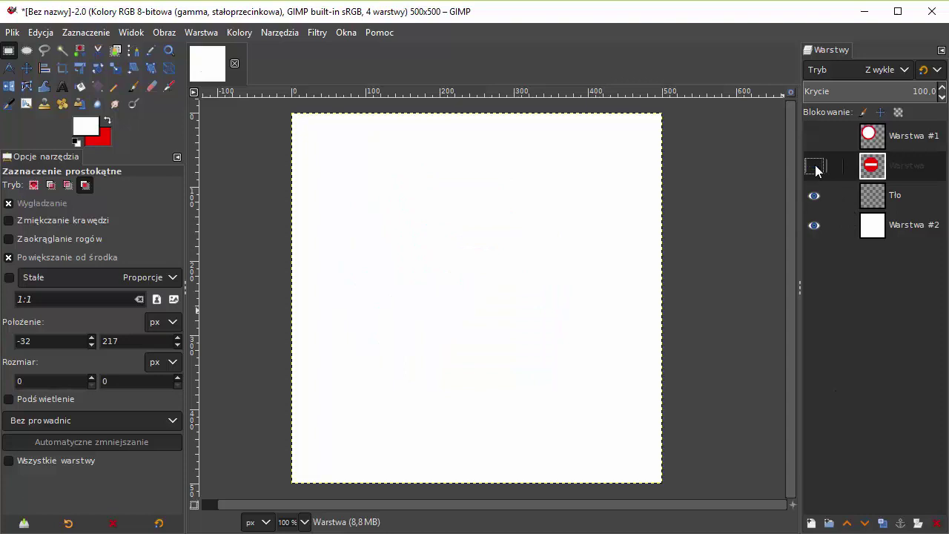
Step: Make the empty Tło layer the active layer
{"action": "left_click", "coordinate": [906, 200]}
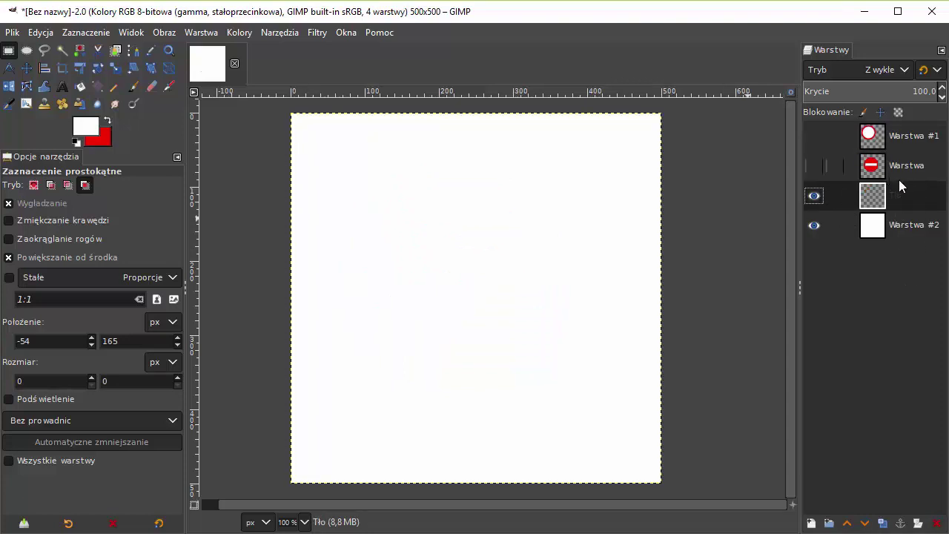
{"action": "left_click", "coordinate": [896, 167]}
{"action": "left_click", "coordinate": [894, 134]}
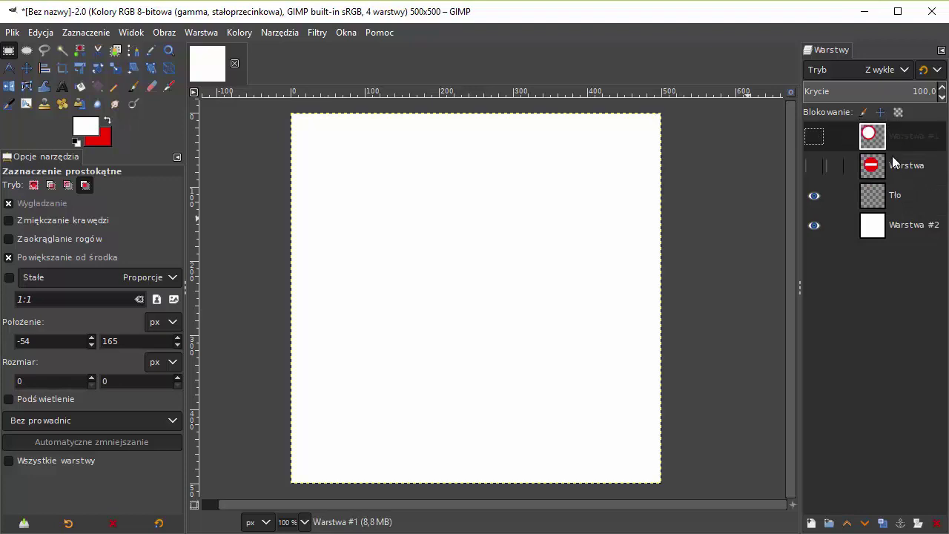
{"action": "left_click", "coordinate": [892, 158]}
{"action": "left_click", "coordinate": [899, 197]}
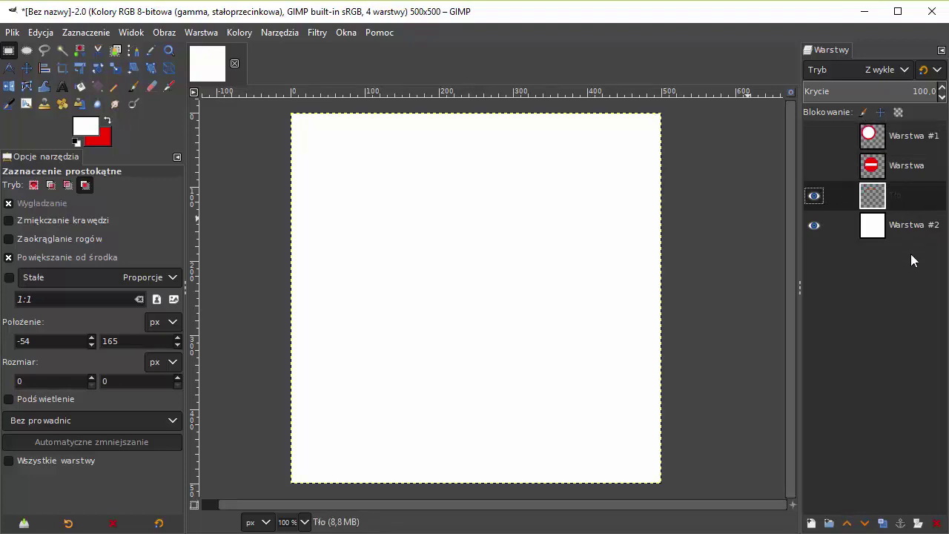
Step: Draw a 300×300 px elliptical selection and move it near the canvas centre
{"action": "left_click", "coordinate": [27, 51]}
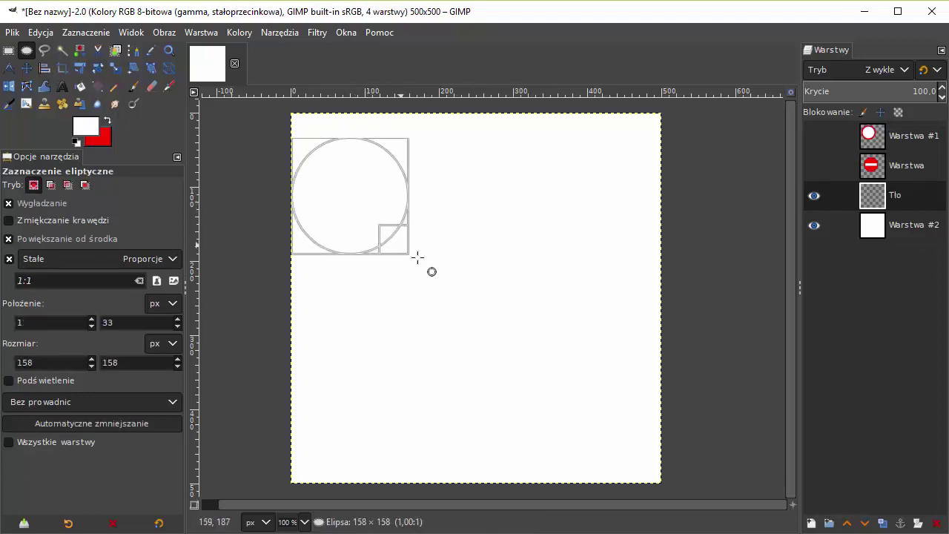
{"action": "left_click_drag", "start_coordinate": [351, 197], "coordinate": [443, 288]}
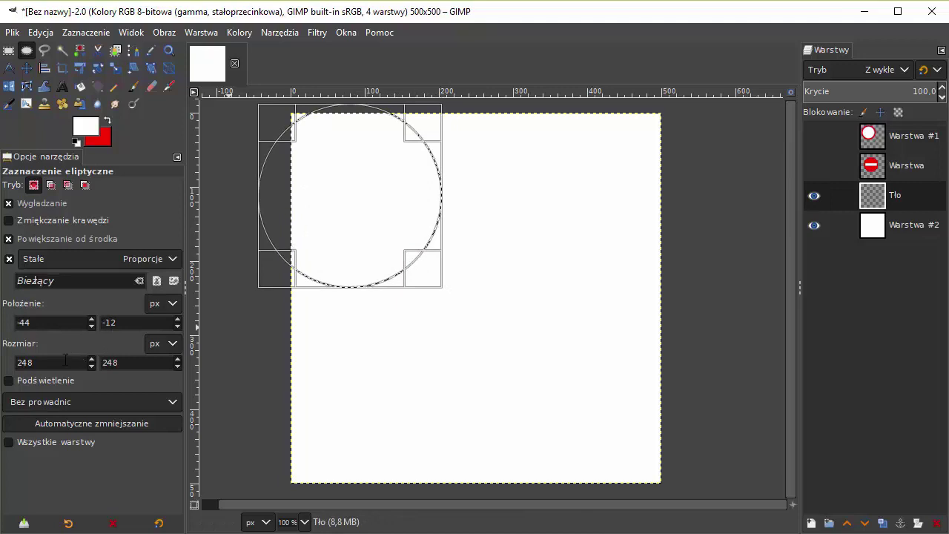
{"action": "type", "text": "00"}
{"action": "key", "text": "Return"}
{"action": "mouse_move", "coordinate": [349, 193]}
{"action": "left_mouse_down"}
{"action": "mouse_move", "coordinate": [430, 247]}
{"action": "mouse_move", "coordinate": [440, 272]}
{"action": "left_mouse_up"}
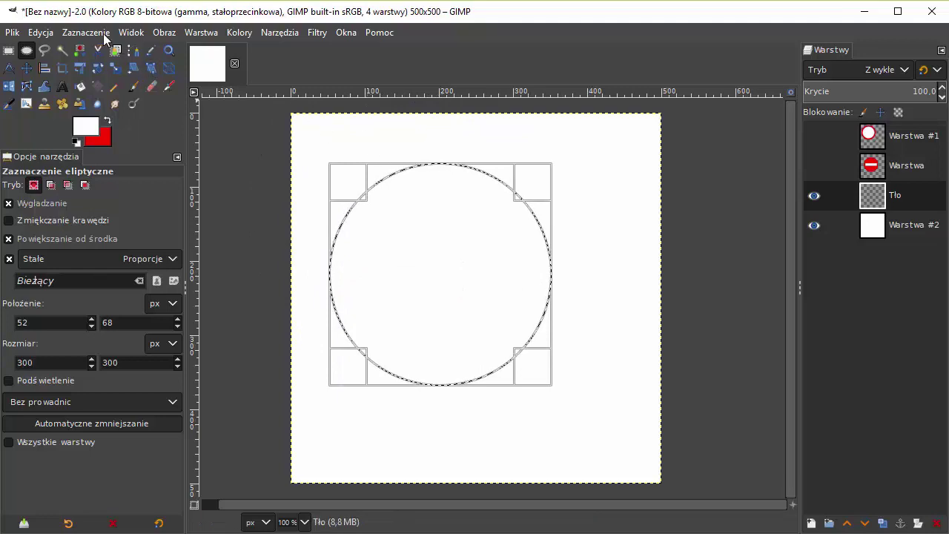
Step: Feather the circular selection by 2 px
{"action": "left_click", "coordinate": [89, 33]}
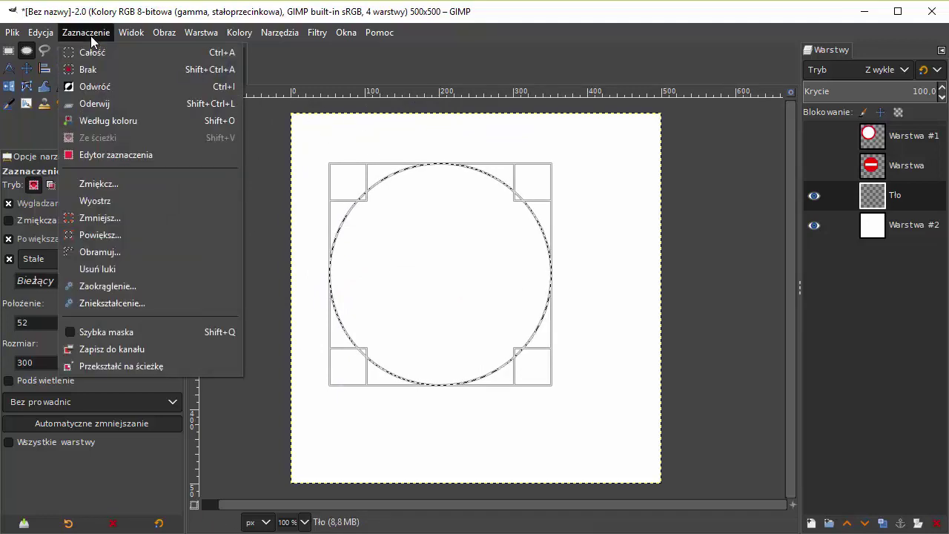
{"action": "left_click", "coordinate": [129, 181]}
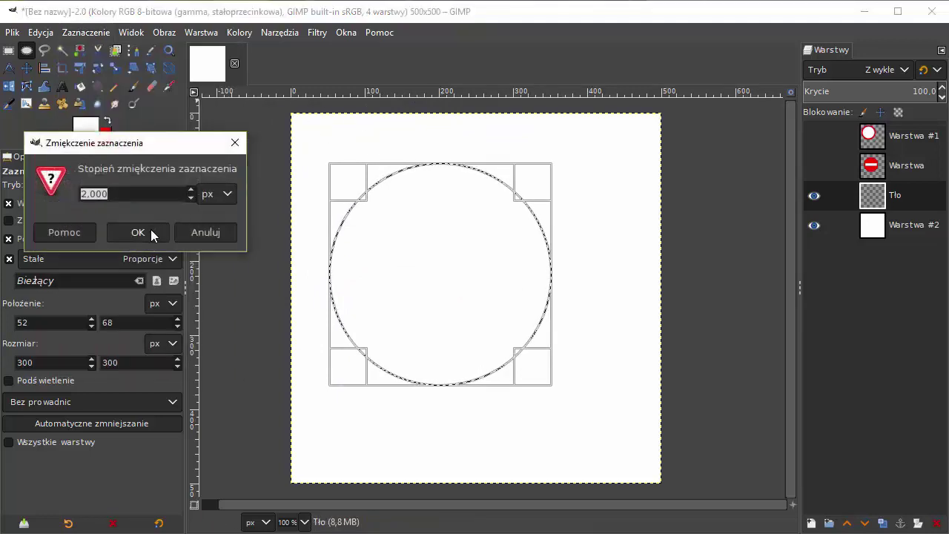
{"action": "left_click", "coordinate": [151, 232]}
Step: Paint the circular selection on Tło solid near-black 191919 with the paintbrush
{"action": "left_click", "coordinate": [89, 130]}
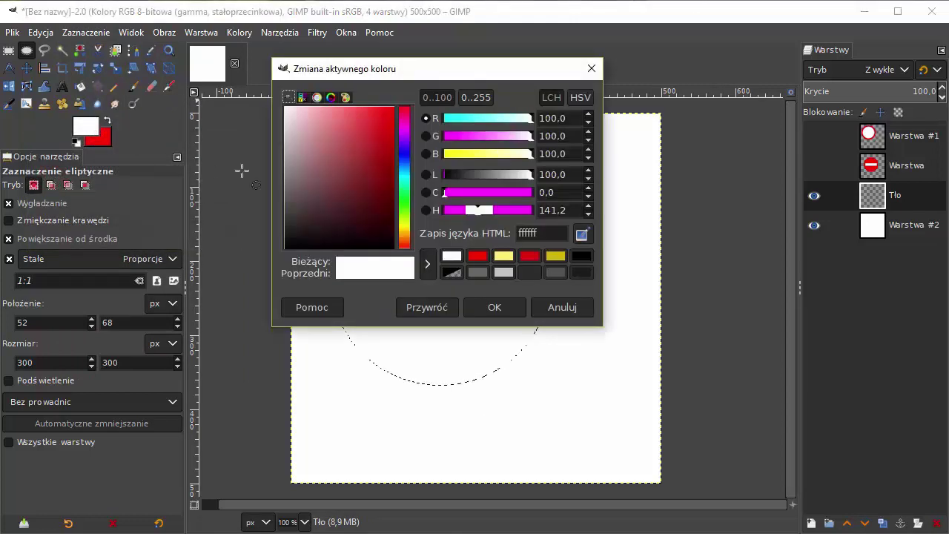
{"action": "left_click", "coordinate": [588, 270]}
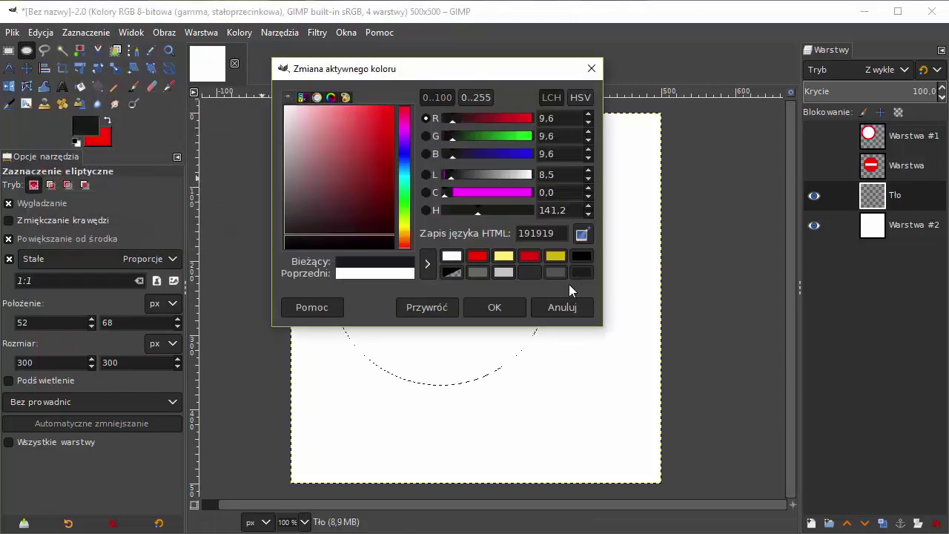
{"action": "left_click", "coordinate": [505, 305]}
{"action": "left_click", "coordinate": [134, 89]}
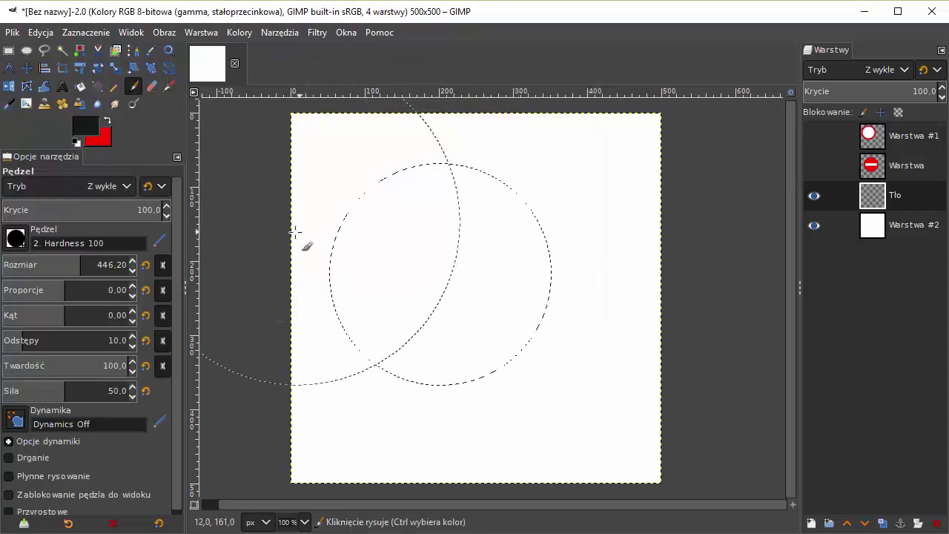
{"action": "left_click_drag", "start_coordinate": [334, 205], "coordinate": [462, 327]}
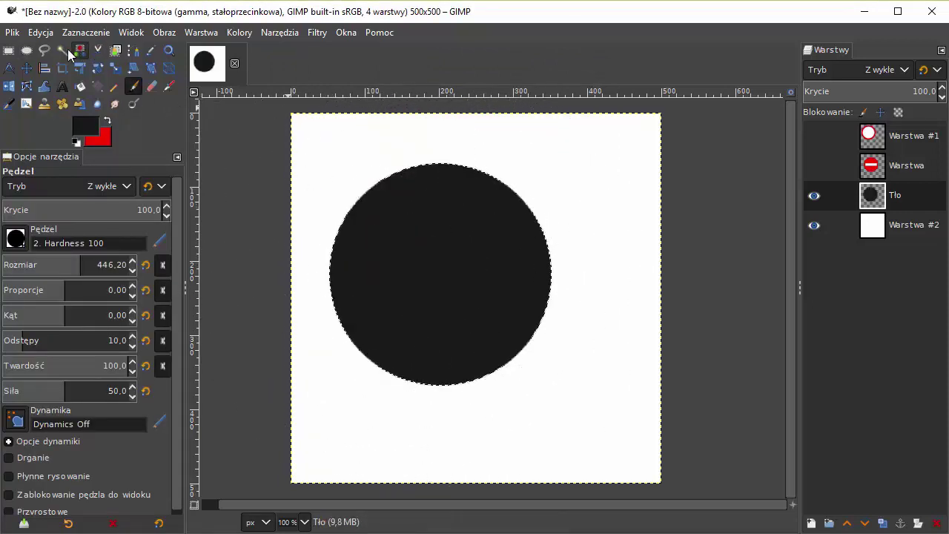
{"action": "left_click", "coordinate": [27, 51]}
Step: Resize the circular selection to 291×291 px so it sits just inside the dark disc
{"action": "left_click", "coordinate": [412, 253]}
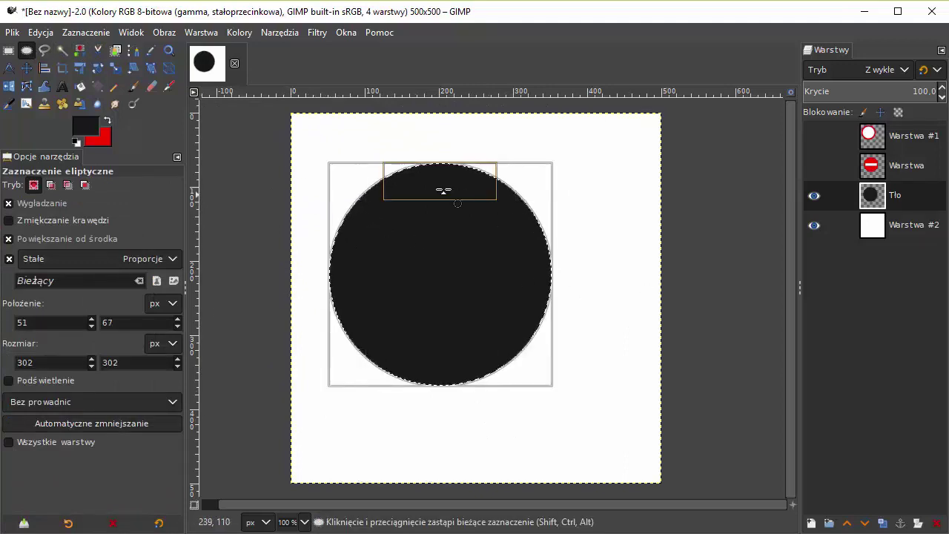
{"action": "left_click_drag", "start_coordinate": [355, 186], "coordinate": [359, 180]}
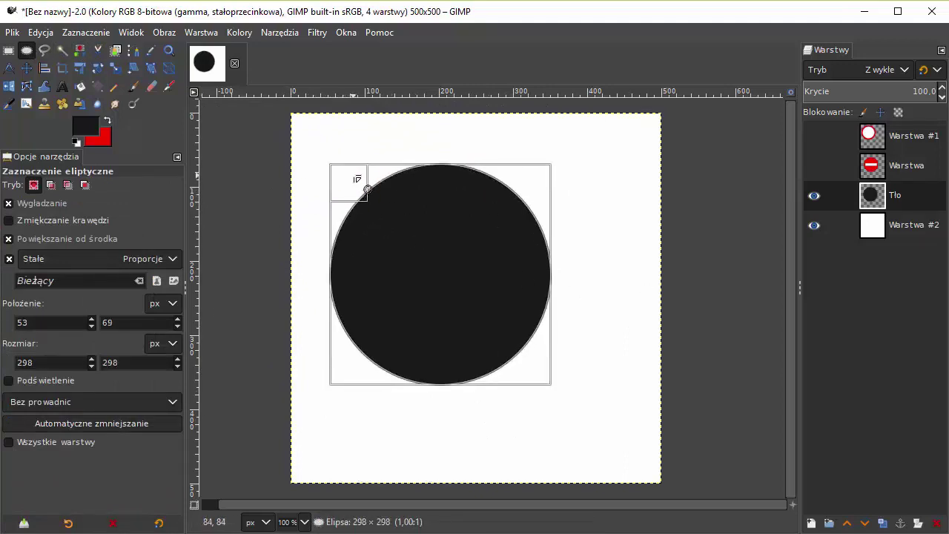
{"action": "scroll", "coordinate": [422, 178], "scroll_direction": "up", "scroll_amount": 3, "text": "ctrl"}
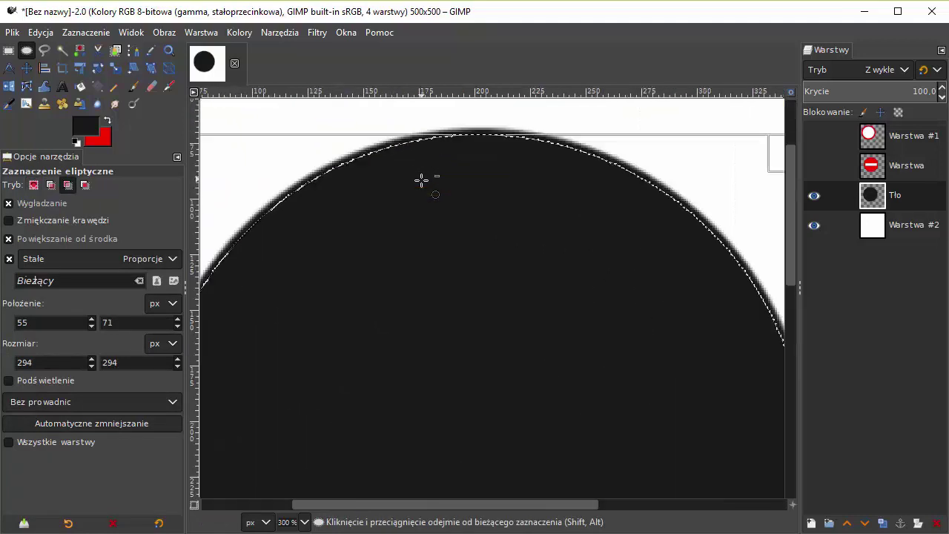
{"action": "scroll", "coordinate": [625, 208], "scroll_direction": "down", "scroll_amount": 1, "text": "ctrl"}
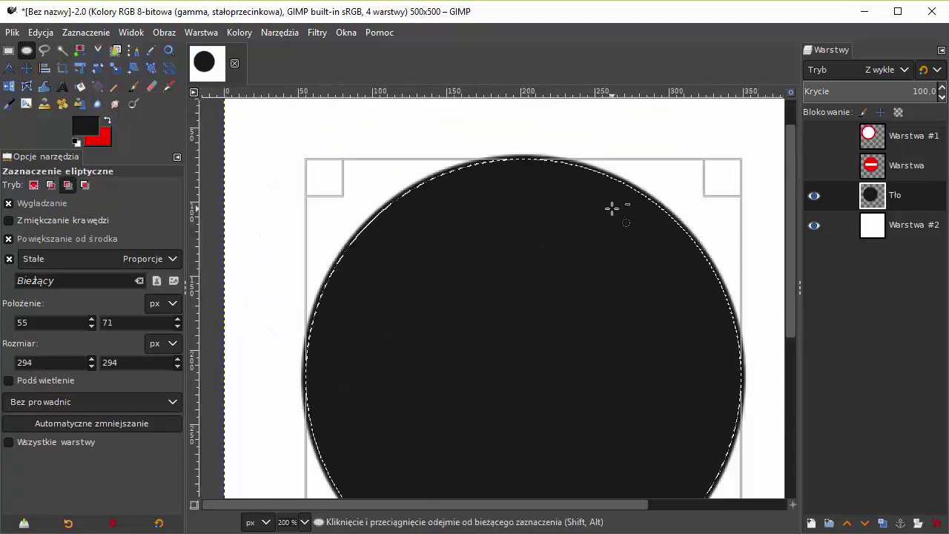
{"action": "left_click_drag", "start_coordinate": [338, 174], "coordinate": [334, 182]}
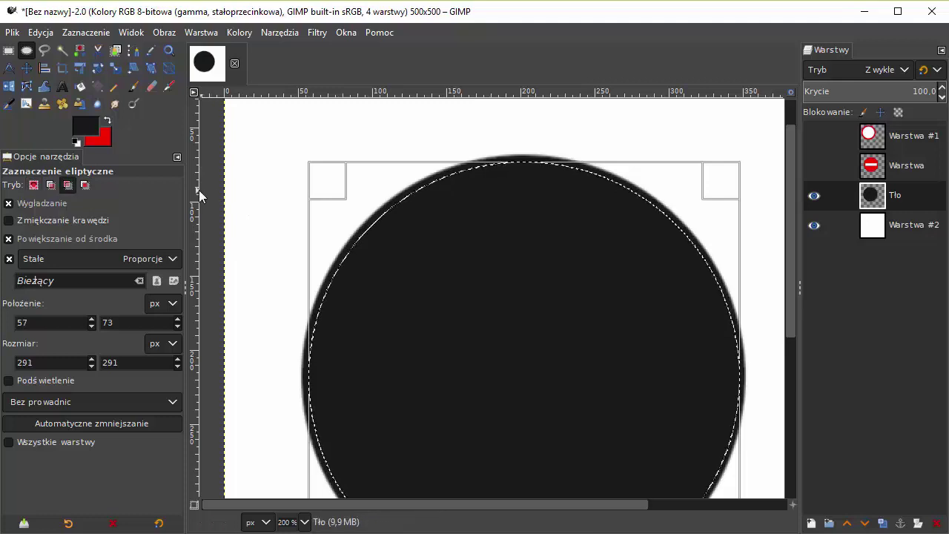
{"action": "scroll", "coordinate": [304, 208], "scroll_direction": "down", "scroll_amount": 1}
{"action": "scroll", "coordinate": [306, 207], "scroll_direction": "down", "scroll_amount": 1}
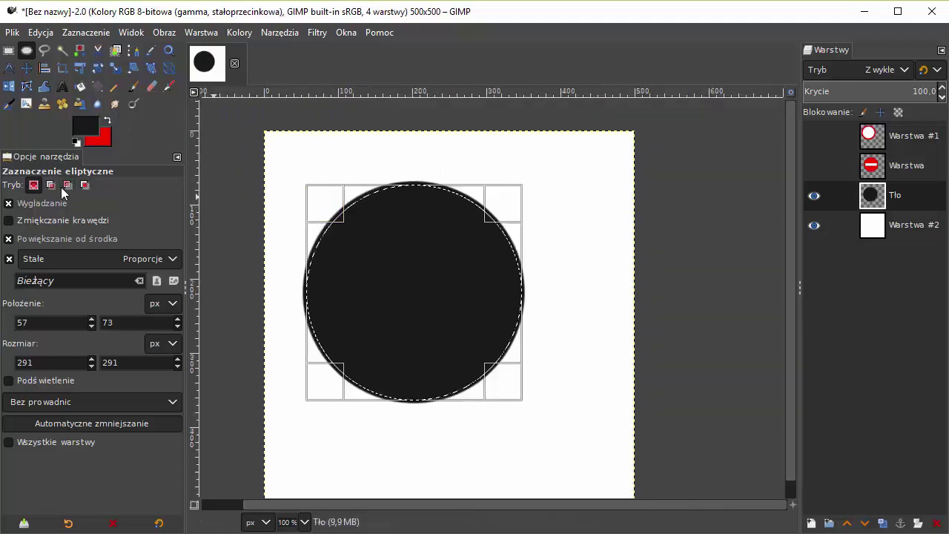
Step: Set the foreground to white and paint the inside of the shrunken circle white
{"action": "left_click", "coordinate": [87, 129]}
{"action": "left_click_drag", "start_coordinate": [286, 237], "coordinate": [284, 107]}
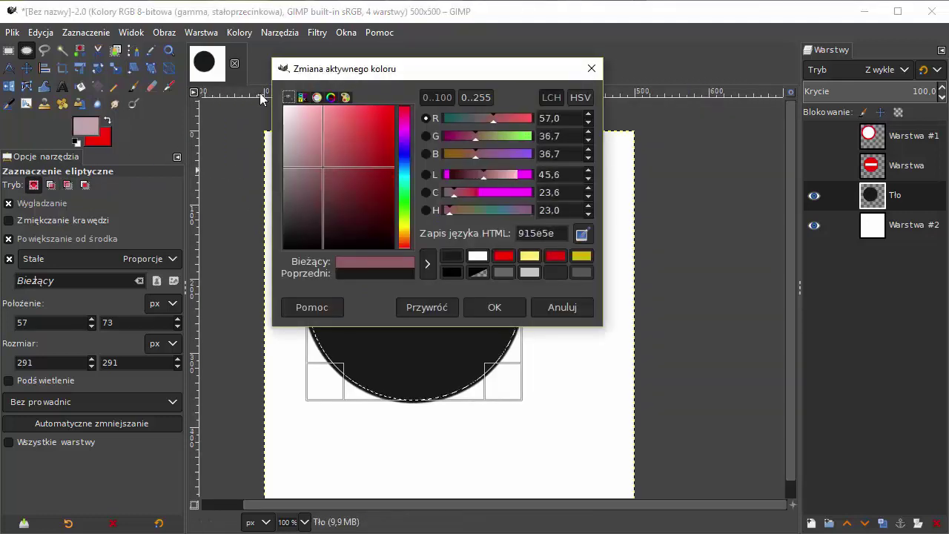
{"action": "left_click", "coordinate": [493, 308]}
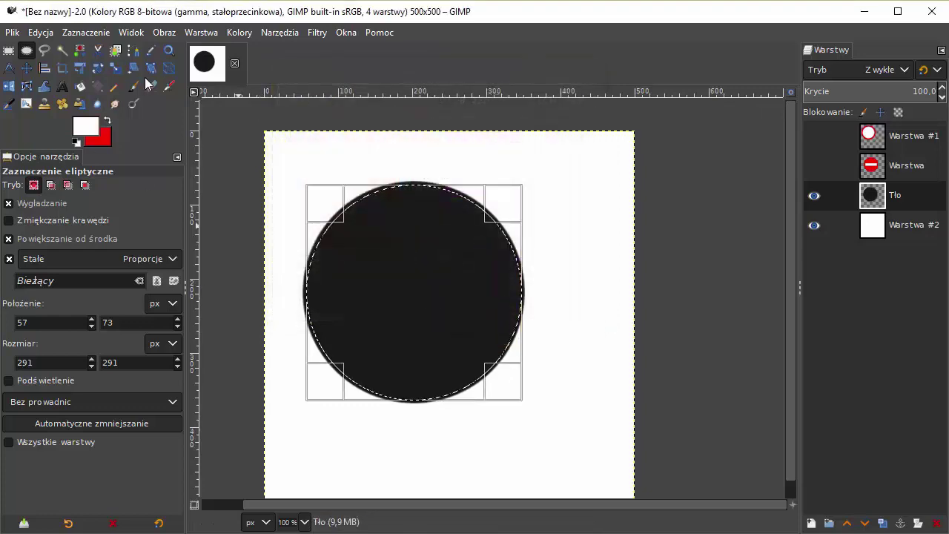
{"action": "left_click", "coordinate": [134, 86]}
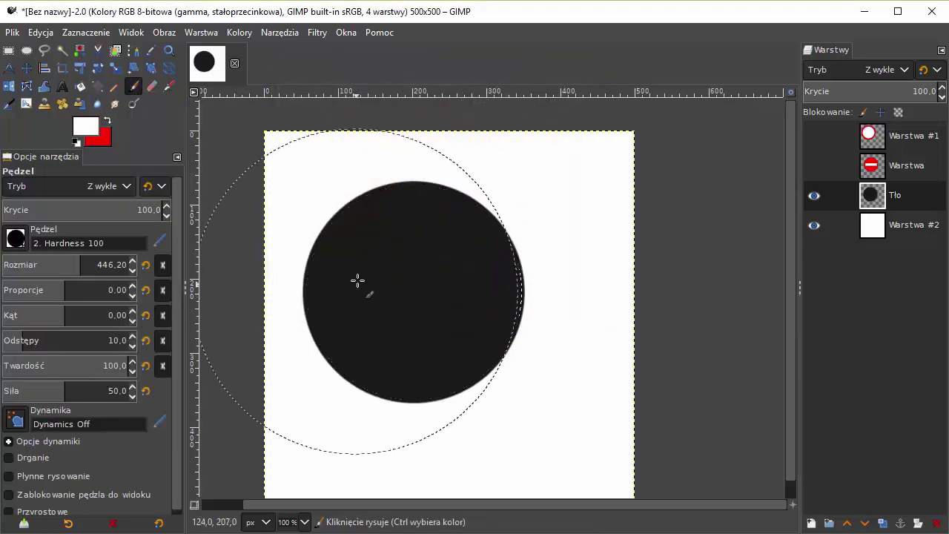
{"action": "left_click", "coordinate": [441, 268]}
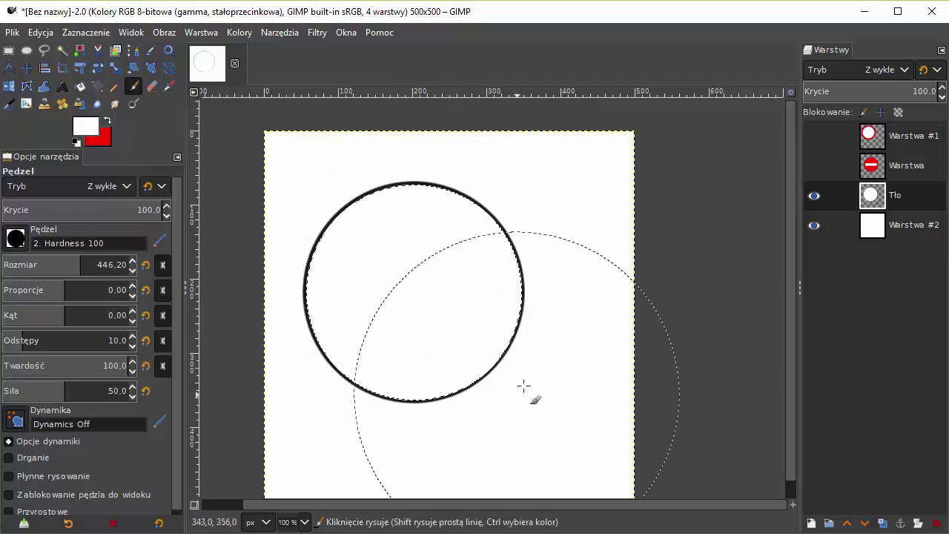
Step: Zoom in and scroll around to inspect the thin black ring edge
{"action": "key", "text": "2"}
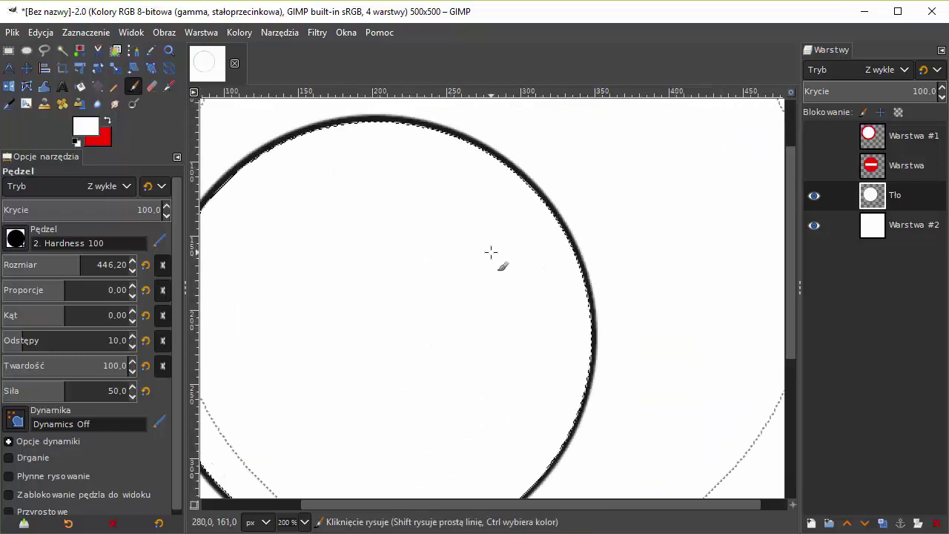
{"action": "scroll", "coordinate": [524, 246], "scroll_direction": "down", "scroll_amount": 1, "text": "ctrl"}
{"action": "scroll", "coordinate": [524, 245], "scroll_direction": "down", "scroll_amount": 1, "text": "ctrl"}
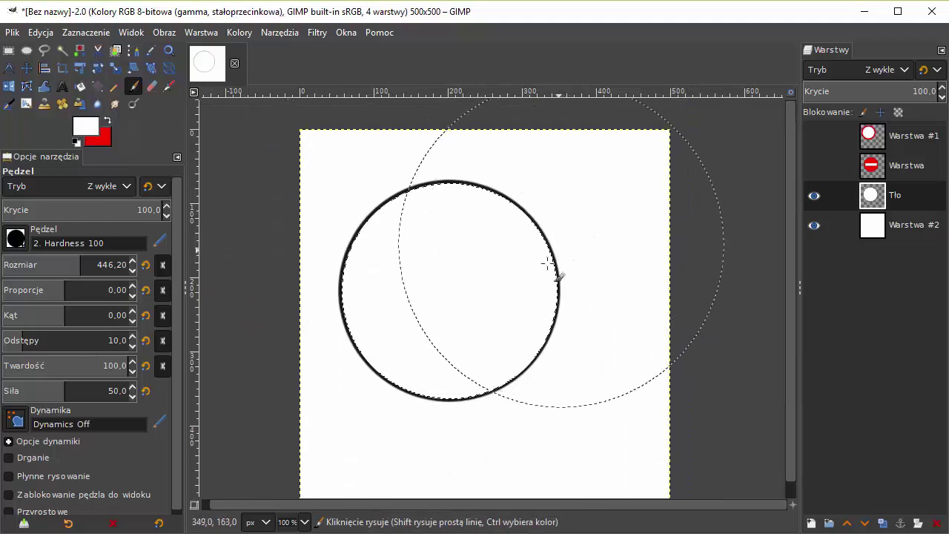
{"action": "scroll", "coordinate": [533, 368], "scroll_direction": "up", "scroll_amount": 1, "text": "ctrl"}
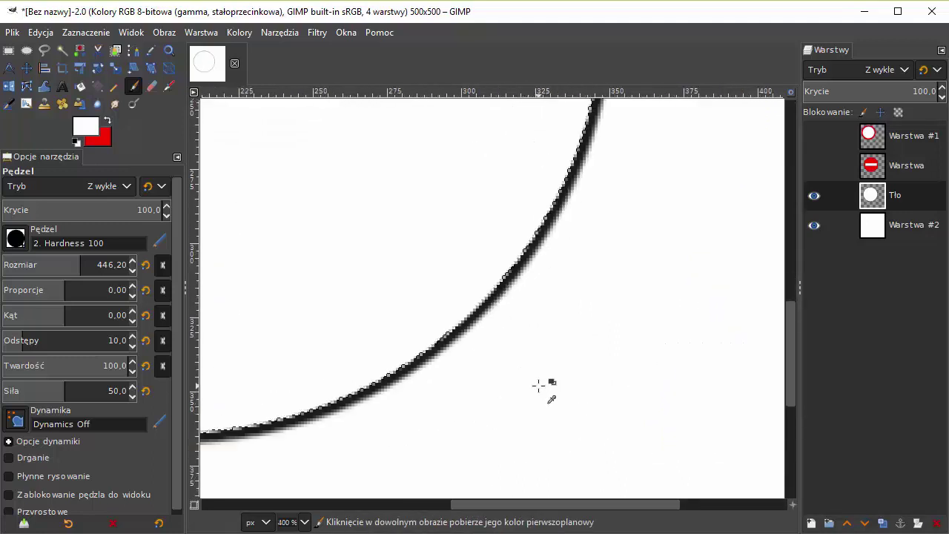
{"action": "scroll", "coordinate": [445, 190], "scroll_direction": "down", "scroll_amount": 1, "text": "ctrl"}
{"action": "scroll", "coordinate": [413, 172], "scroll_direction": "up", "scroll_amount": 4, "text": "ctrl"}
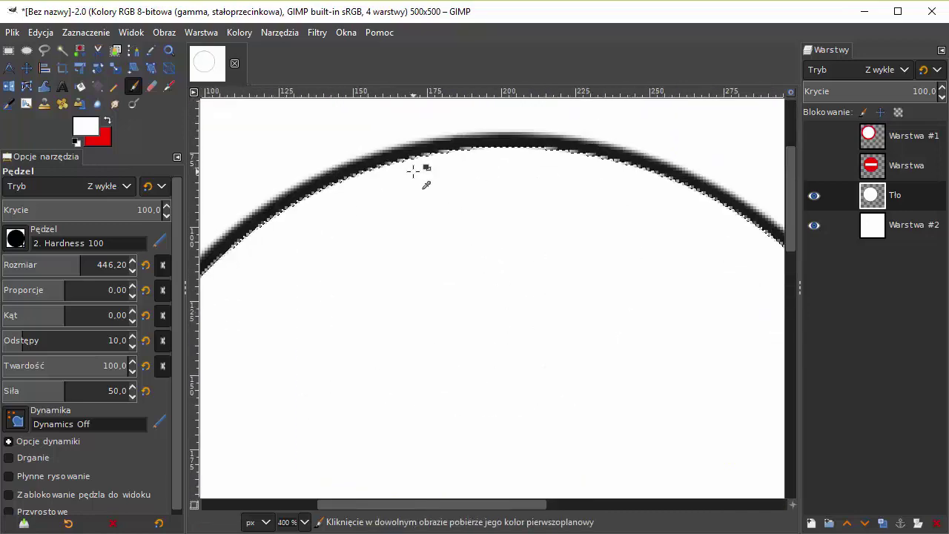
{"action": "scroll", "coordinate": [413, 171], "scroll_direction": "down", "scroll_amount": 3, "text": "ctrl"}
{"action": "scroll", "coordinate": [453, 218], "scroll_direction": "down", "scroll_amount": 1, "text": "ctrl"}
{"action": "scroll", "coordinate": [482, 296], "scroll_direction": "up", "scroll_amount": 1, "text": "ctrl"}
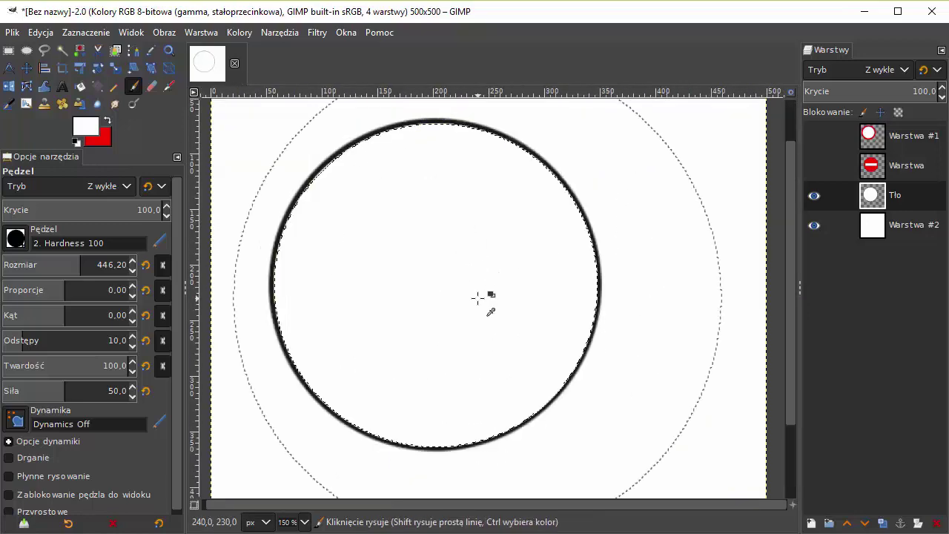
{"action": "scroll", "coordinate": [477, 298], "scroll_direction": "down", "scroll_amount": 1, "text": "ctrl"}
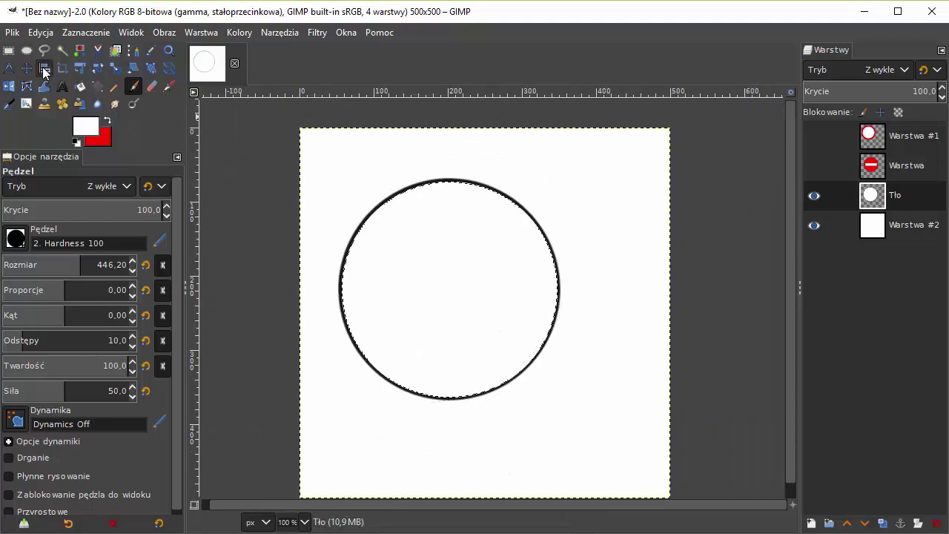
Step: Intersect the circle selection with a rectangle to leave a 291×57 px horizontal band
{"action": "left_click", "coordinate": [8, 50]}
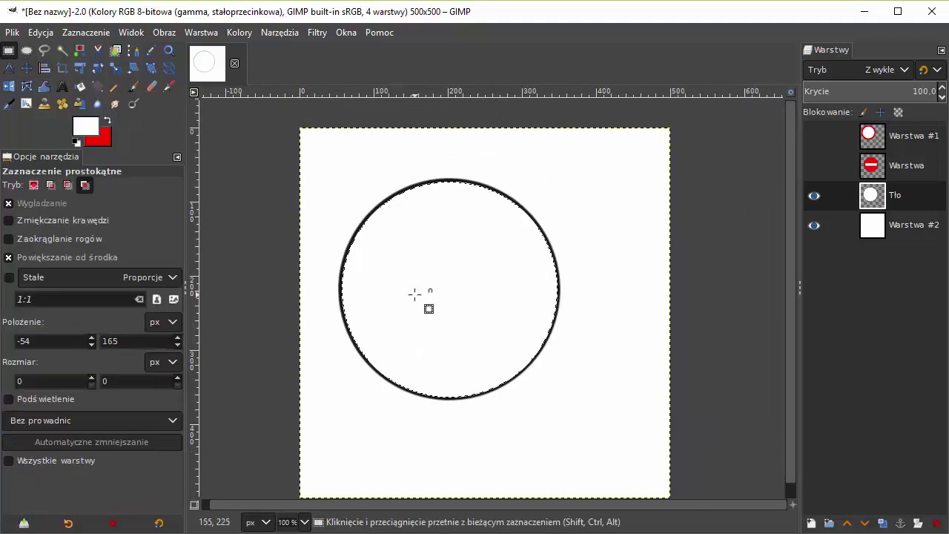
{"action": "left_click", "coordinate": [83, 185]}
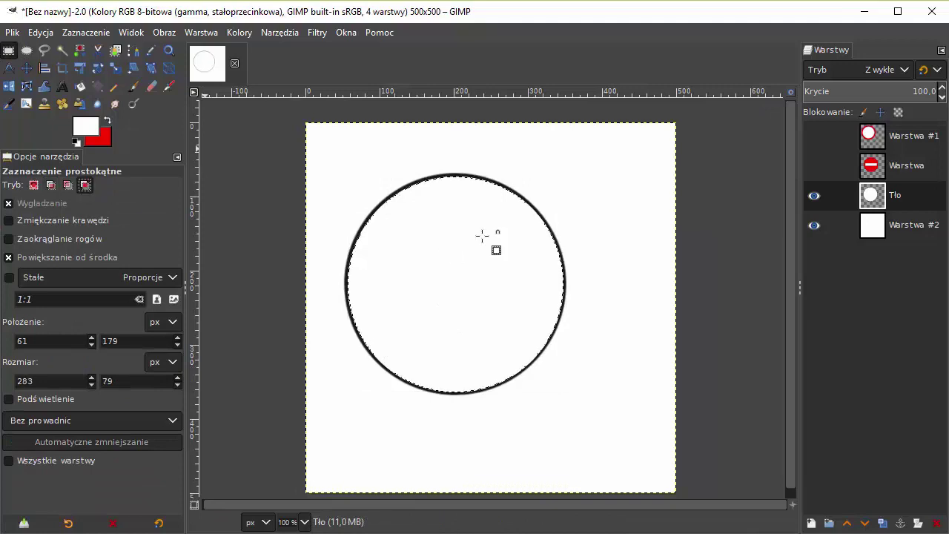
{"action": "left_click", "coordinate": [454, 202]}
{"action": "mouse_move", "coordinate": [459, 196]}
{"action": "left_mouse_down"}
{"action": "mouse_move", "coordinate": [465, 215]}
{"action": "mouse_move", "coordinate": [449, 236]}
{"action": "mouse_move", "coordinate": [444, 277]}
{"action": "left_mouse_up"}
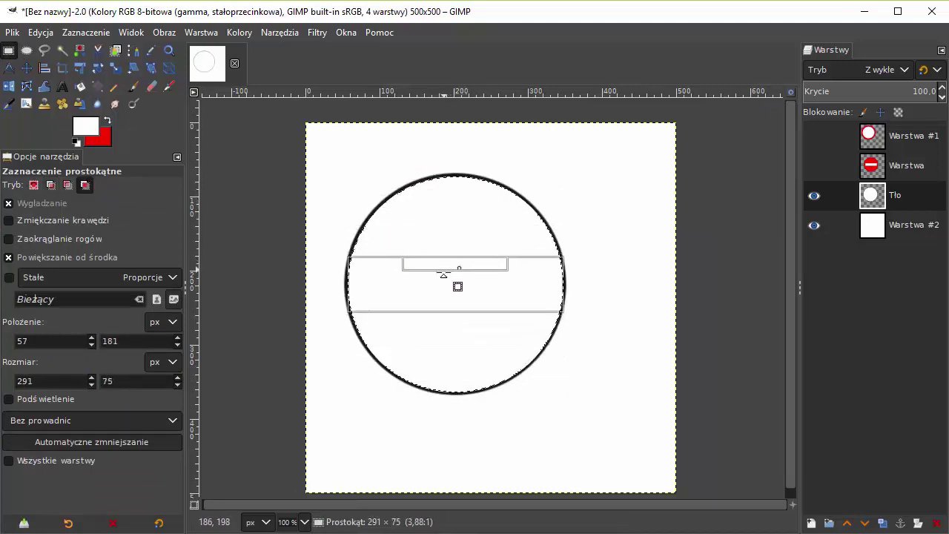
{"action": "key", "text": "Return"}
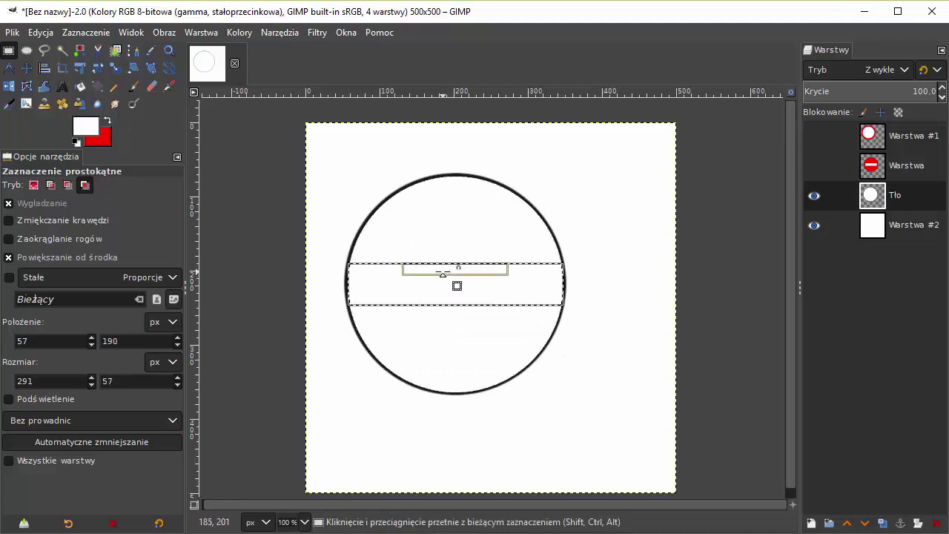
{"action": "key", "text": "p"}
{"action": "scroll", "coordinate": [408, 241], "scroll_direction": "up", "scroll_amount": 3, "text": "ctrl"}
{"action": "scroll", "coordinate": [408, 241], "scroll_direction": "down", "scroll_amount": 2, "text": "ctrl"}
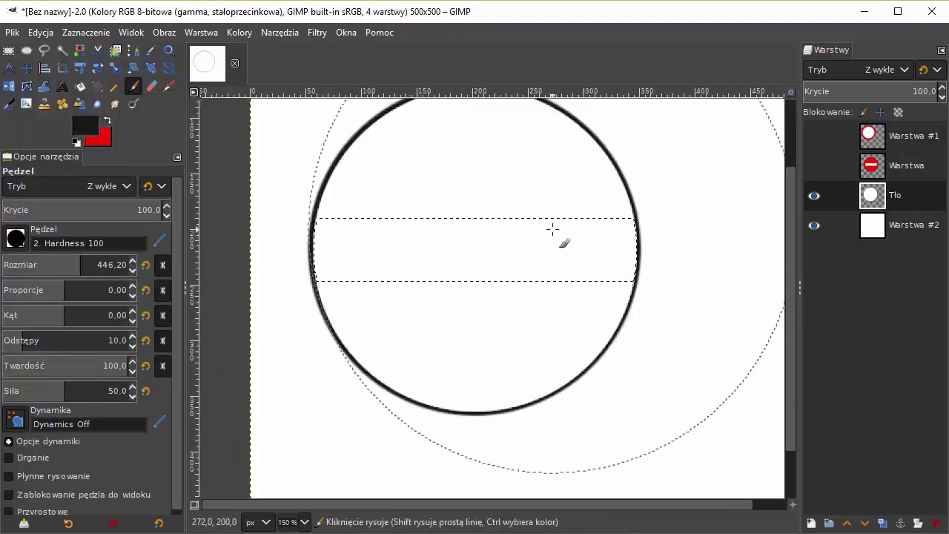
Step: Grow the band selection by 1 px
{"action": "left_click", "coordinate": [86, 32]}
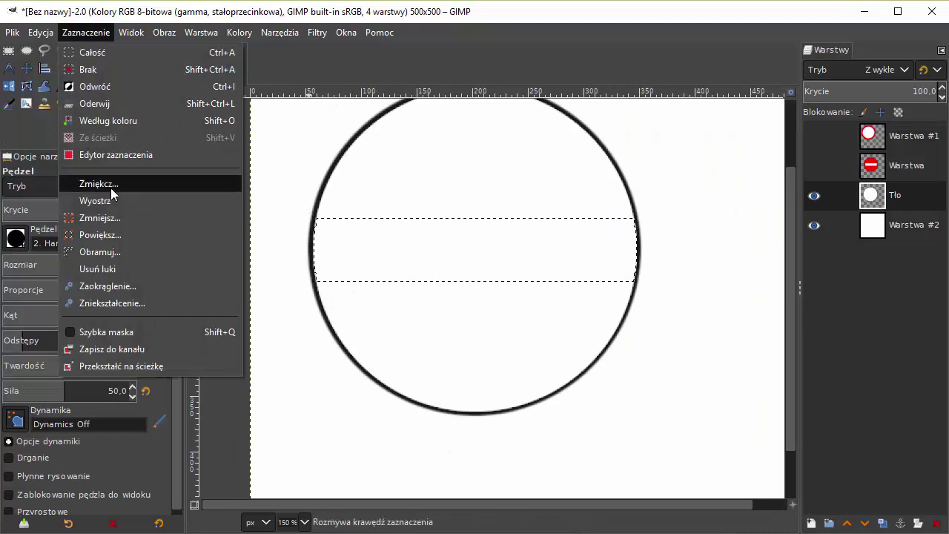
{"action": "left_click", "coordinate": [127, 236]}
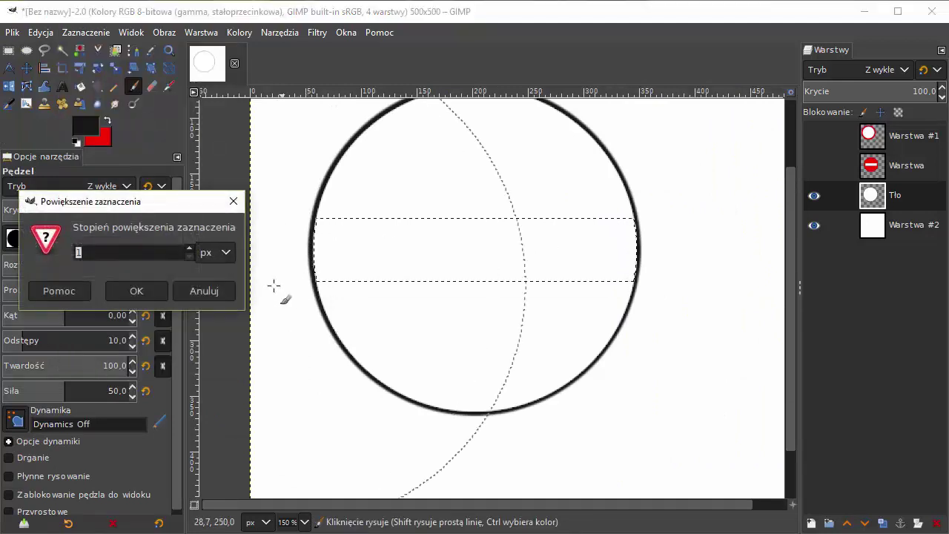
{"action": "left_click", "coordinate": [152, 292]}
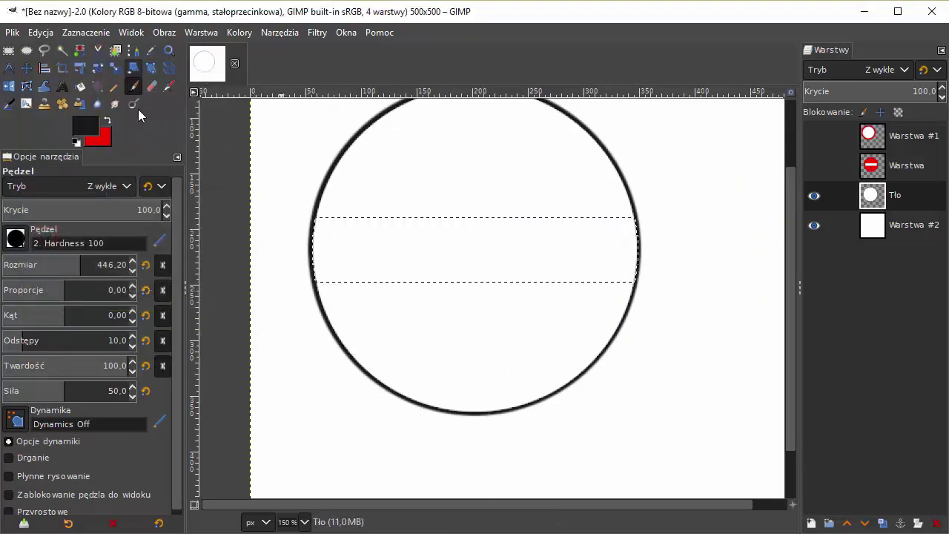
{"action": "left_click", "coordinate": [97, 67]}
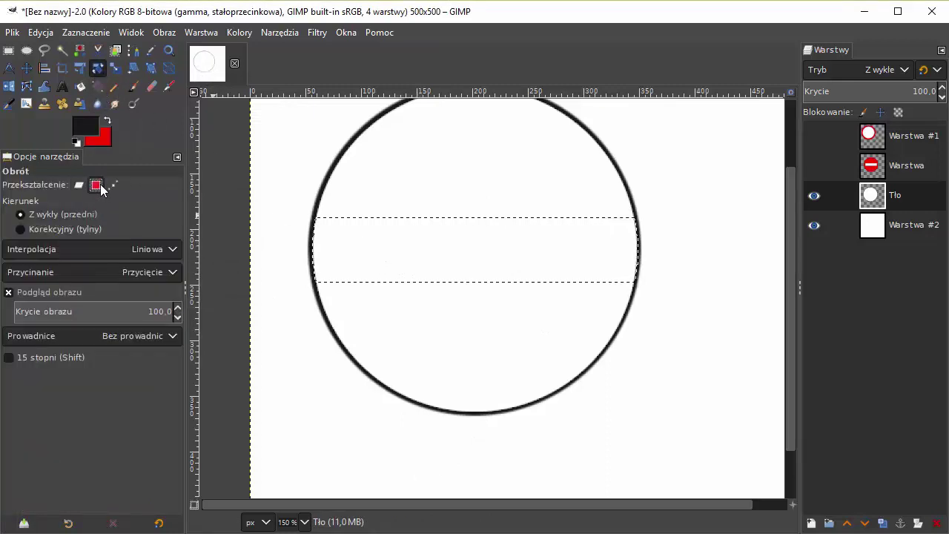
Step: Rotate the band selection by about -61.63° into a steep diagonal across the ring
{"action": "left_click", "coordinate": [493, 253]}
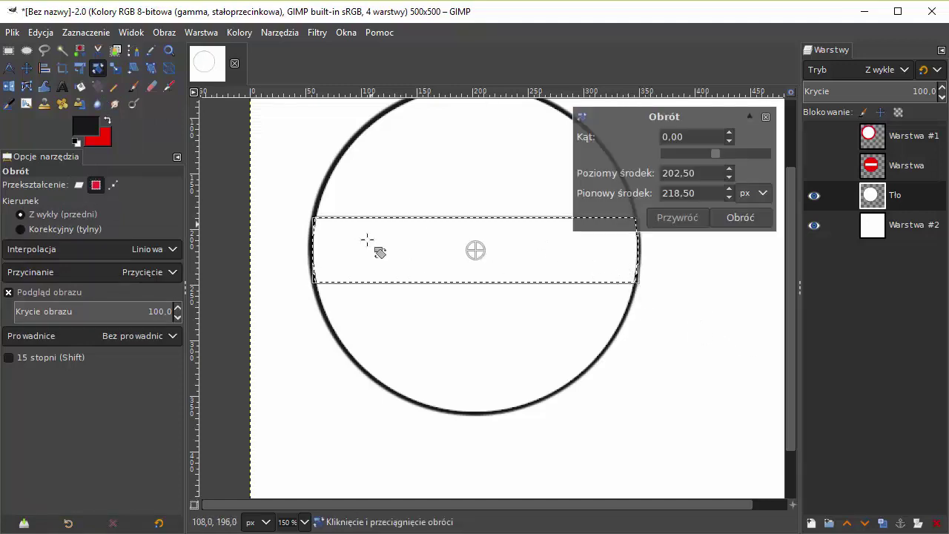
{"action": "left_click_drag", "start_coordinate": [317, 268], "coordinate": [366, 317]}
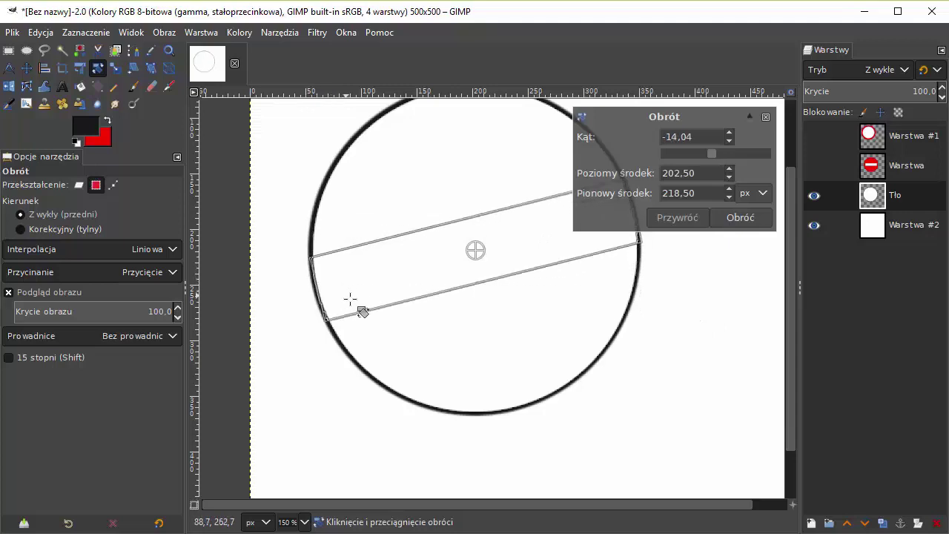
{"action": "left_click_drag", "start_coordinate": [365, 316], "coordinate": [416, 351]}
{"action": "key", "text": "1"}
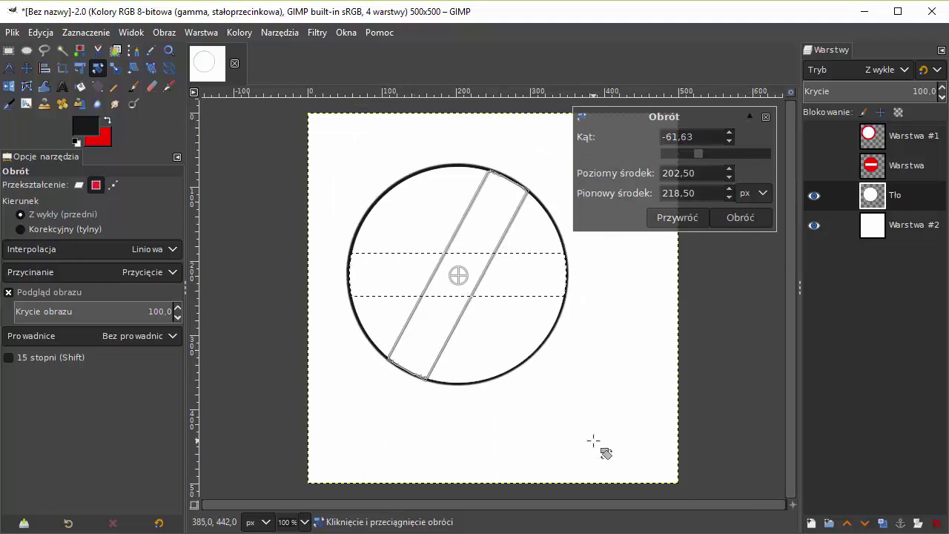
{"action": "left_click", "coordinate": [751, 217]}
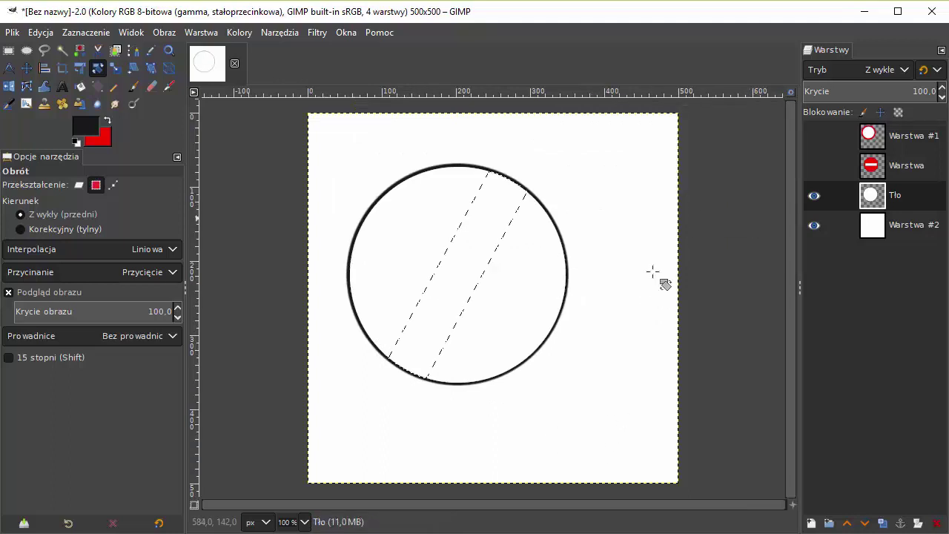
{"action": "key", "text": "plus"}
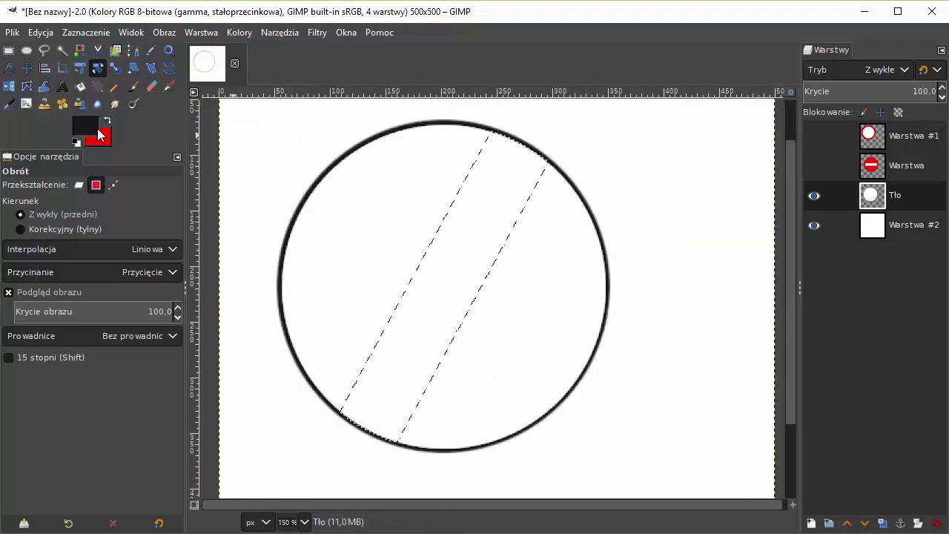
Step: Paint the rotated diagonal band near-black, then clear the selection
{"action": "left_click", "coordinate": [135, 87]}
{"action": "mouse_move", "coordinate": [360, 474]}
{"action": "left_mouse_down"}
{"action": "mouse_move", "coordinate": [370, 408]}
{"action": "mouse_move", "coordinate": [411, 303]}
{"action": "mouse_move", "coordinate": [485, 188]}
{"action": "left_mouse_up"}
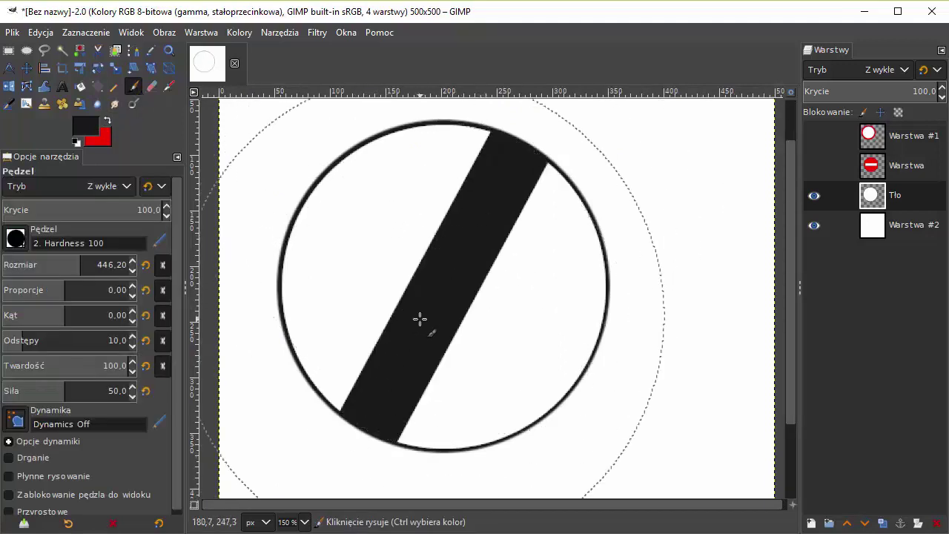
{"action": "left_click_drag", "start_coordinate": [461, 229], "coordinate": [473, 259]}
{"action": "key", "text": "1"}
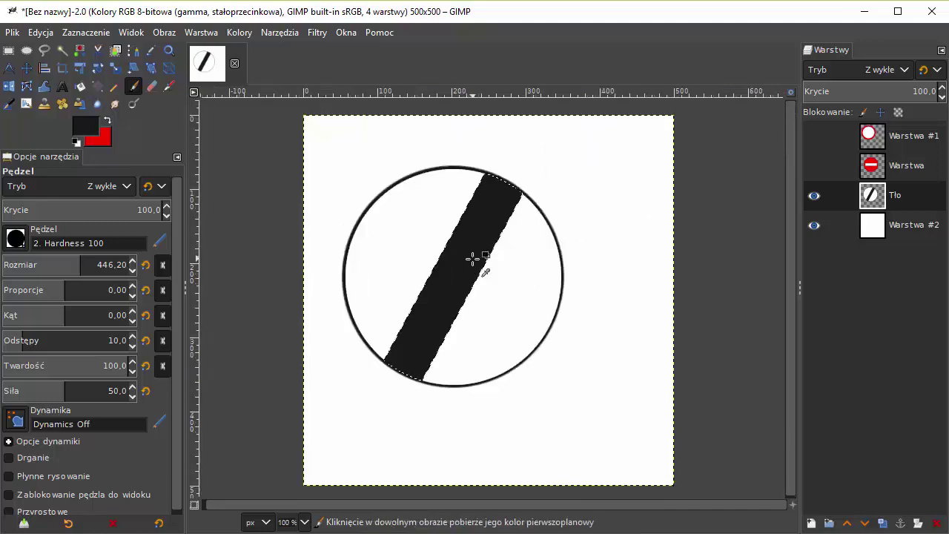
{"action": "left_click", "coordinate": [85, 32]}
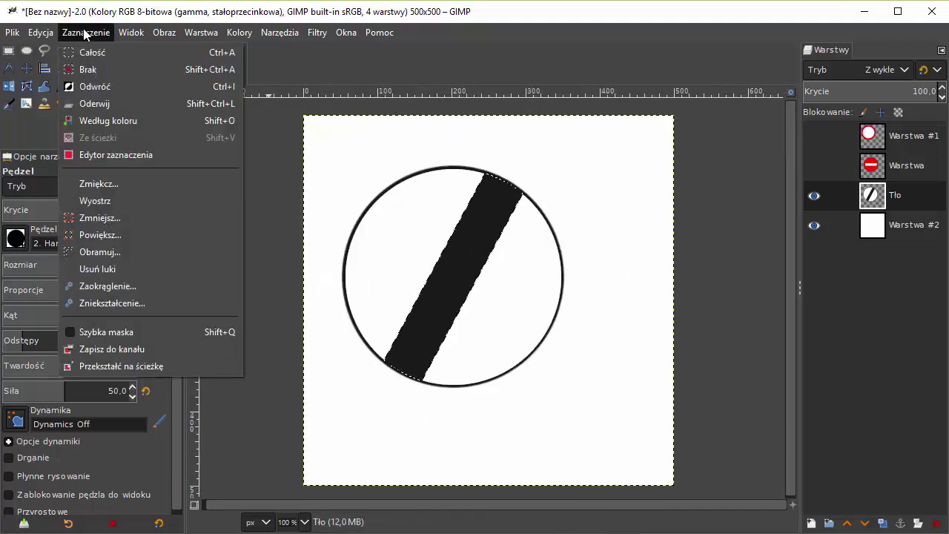
{"action": "left_click", "coordinate": [88, 67]}
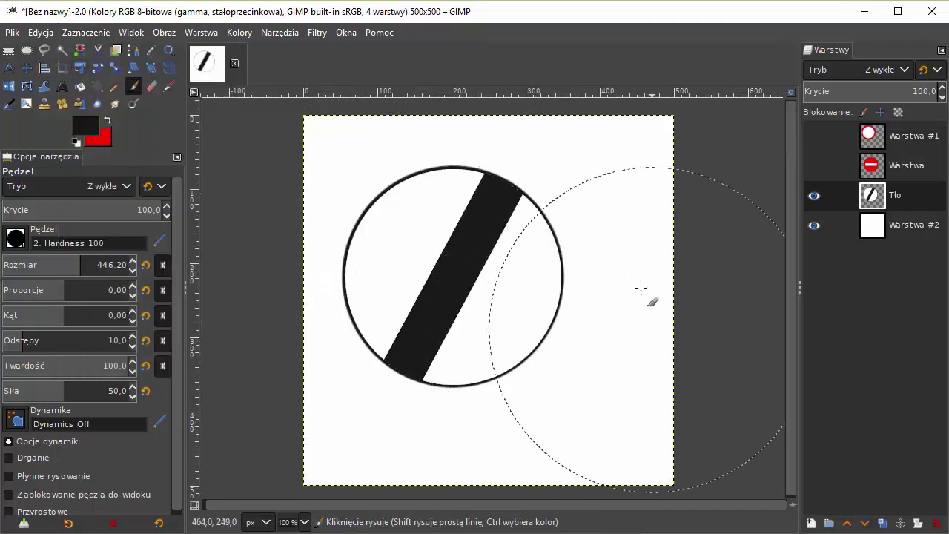
Step: Zoom in with Ctrl+scroll to check the edges of the black stripe
{"action": "key", "text": "ctrl"}
{"action": "scroll", "coordinate": [415, 348], "scroll_direction": "up", "scroll_amount": 2}
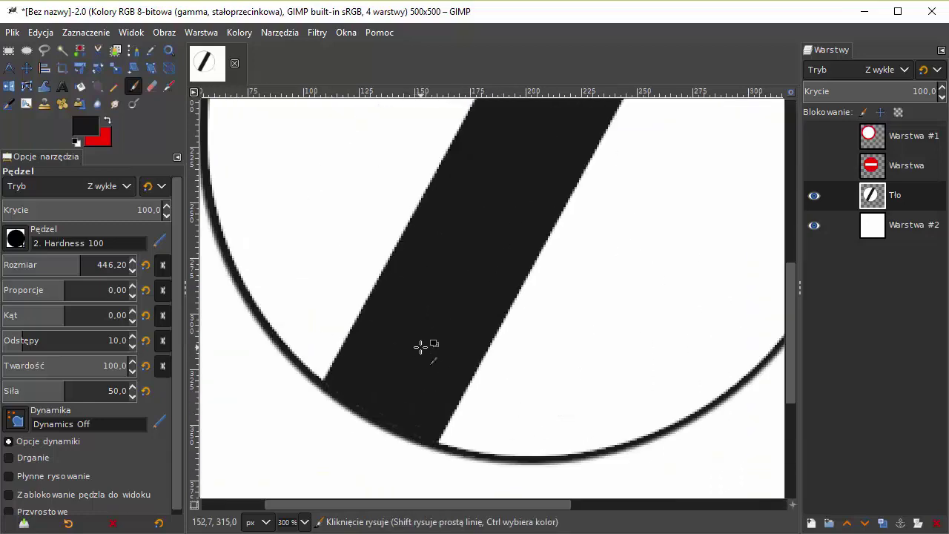
{"action": "scroll", "coordinate": [422, 345], "scroll_direction": "down", "scroll_amount": 1}
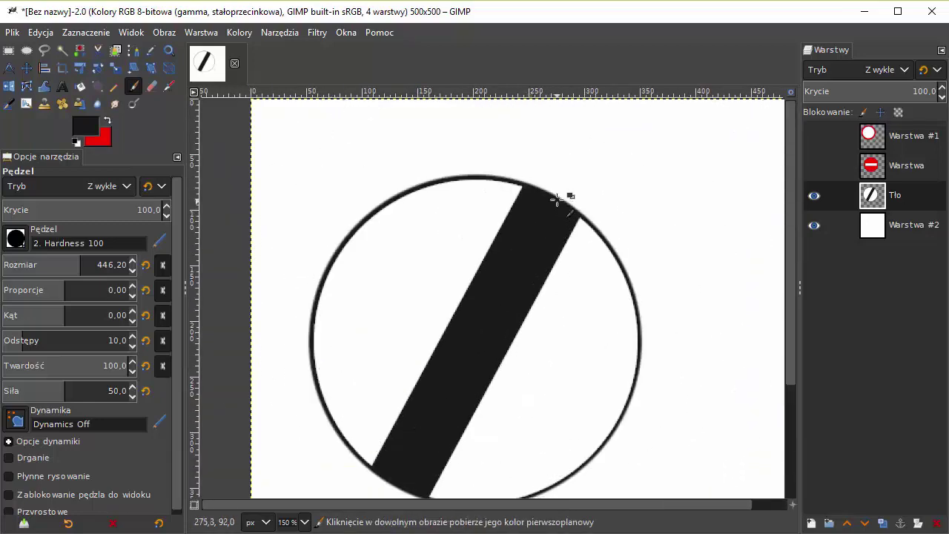
{"action": "scroll", "coordinate": [549, 236], "scroll_direction": "up", "scroll_amount": 3}
{"action": "scroll", "coordinate": [557, 198], "scroll_direction": "up", "scroll_amount": 2}
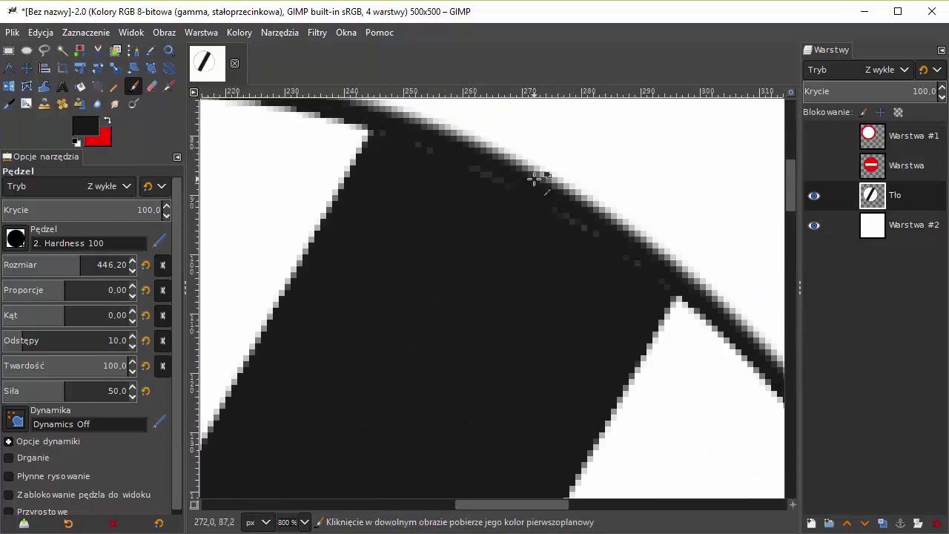
{"action": "scroll", "coordinate": [631, 228], "scroll_direction": "down", "scroll_amount": 3}
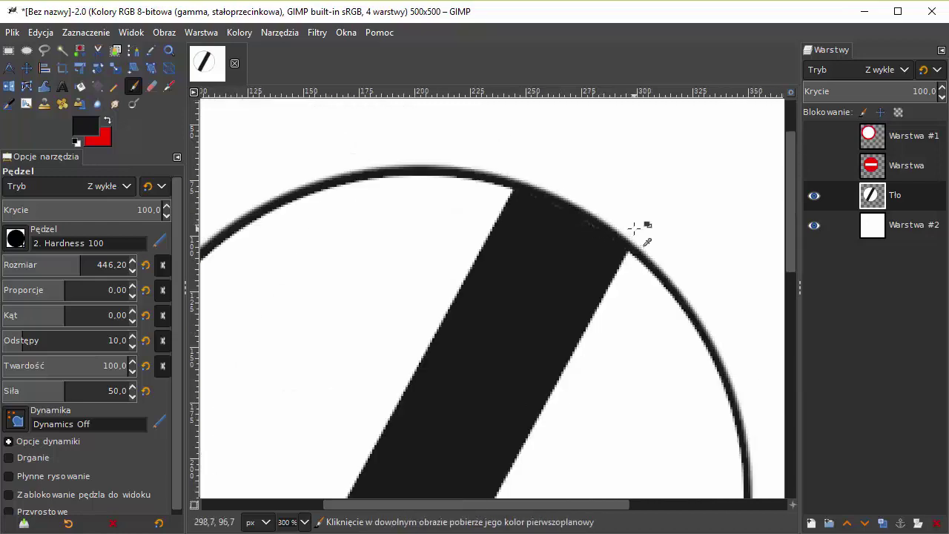
{"action": "scroll", "coordinate": [634, 228], "scroll_direction": "down", "scroll_amount": 1}
{"action": "scroll", "coordinate": [621, 269], "scroll_direction": "down", "scroll_amount": 1}
{"action": "scroll", "coordinate": [547, 256], "scroll_direction": "down", "scroll_amount": 3}
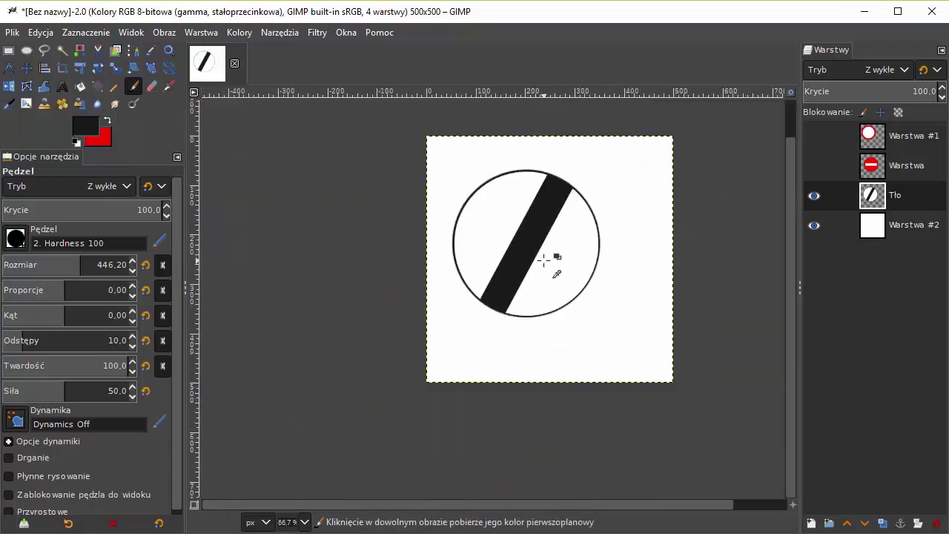
{"action": "scroll", "coordinate": [555, 234], "scroll_direction": "up", "scroll_amount": 1}
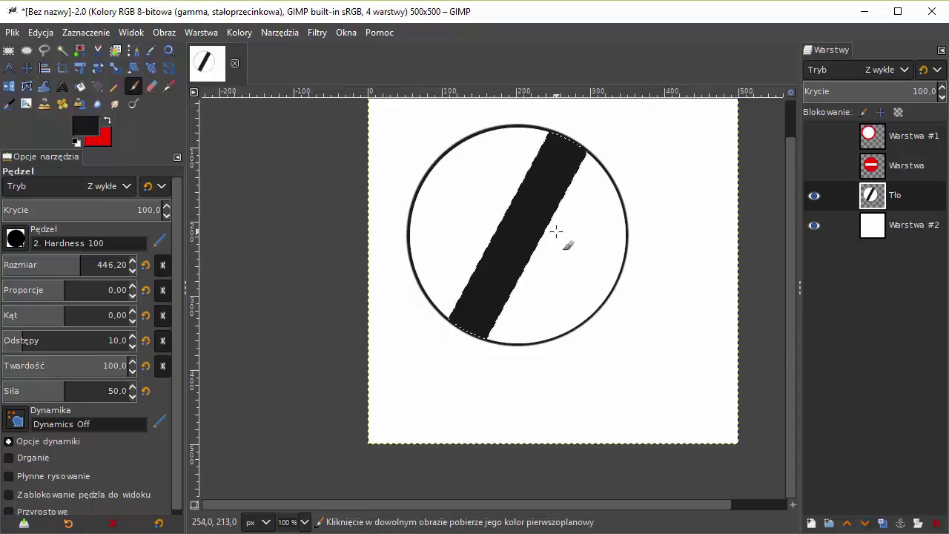
{"action": "scroll", "coordinate": [508, 319], "scroll_direction": "up", "scroll_amount": 3}
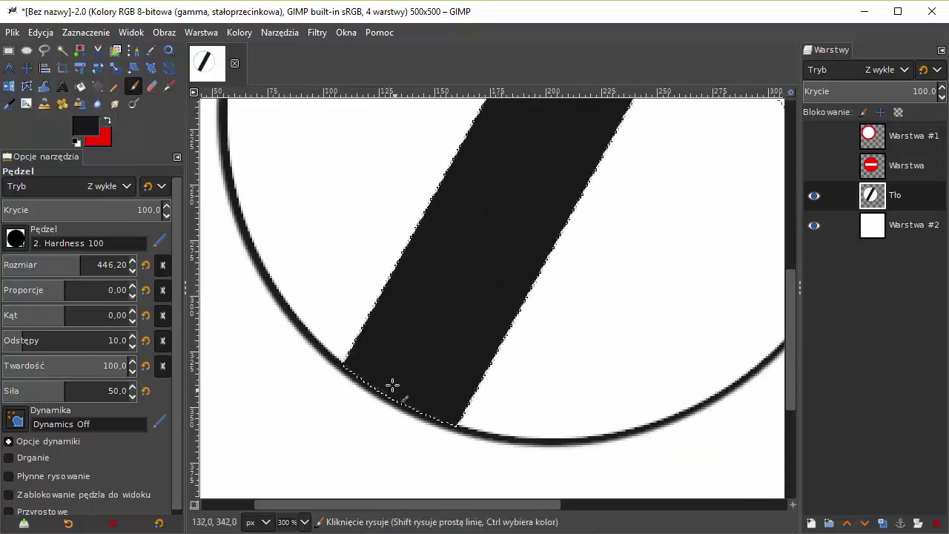
{"action": "scroll", "coordinate": [394, 386], "scroll_direction": "up", "scroll_amount": 1}
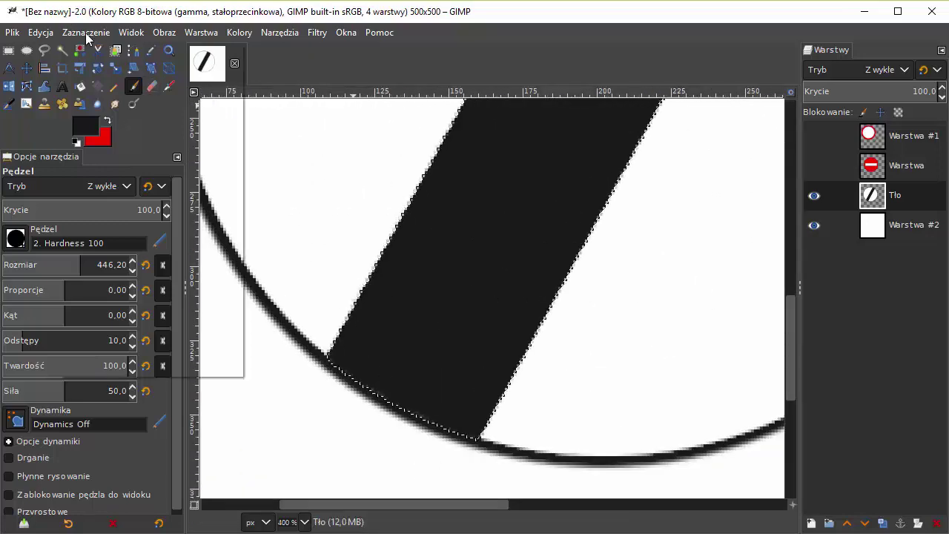
Step: Grow the stripe selection by 8 px and repaint the thicker stripe black
{"action": "left_click", "coordinate": [86, 32]}
{"action": "left_click", "coordinate": [115, 235]}
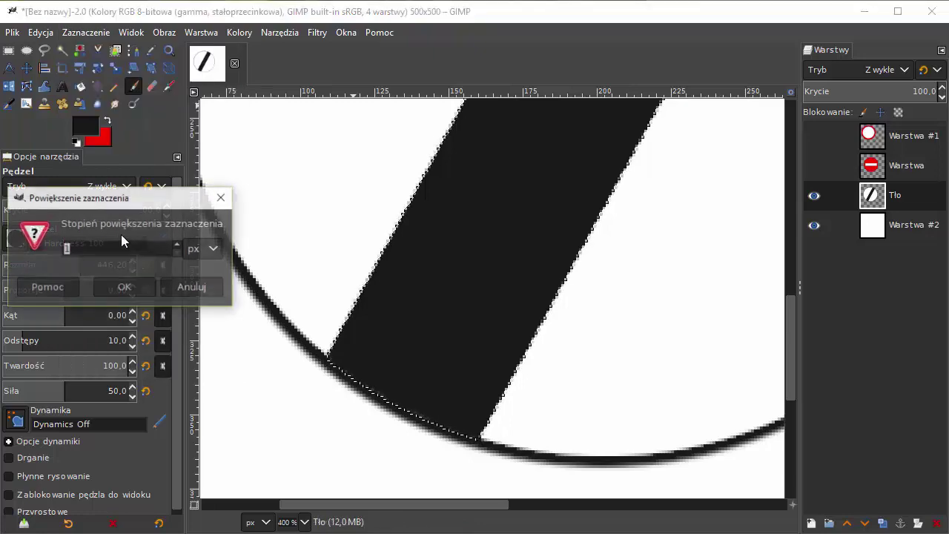
{"action": "type", "text": "8"}
{"action": "left_click", "coordinate": [126, 287]}
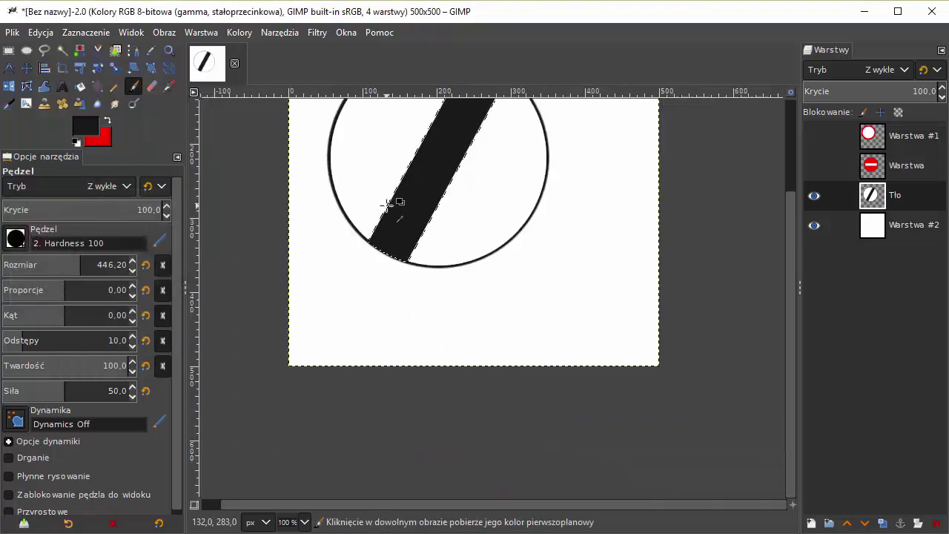
{"action": "key", "text": "1"}
{"action": "left_click_drag", "start_coordinate": [403, 326], "coordinate": [492, 197]}
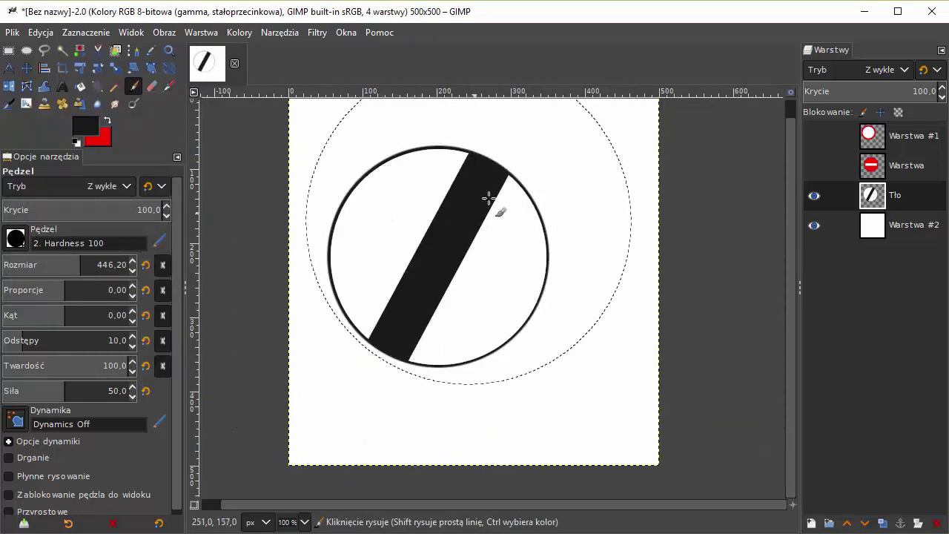
Step: Deselect with Rectangle Select and reset the view to 100% zoom
{"action": "left_click", "coordinate": [8, 50]}
{"action": "left_click", "coordinate": [235, 236]}
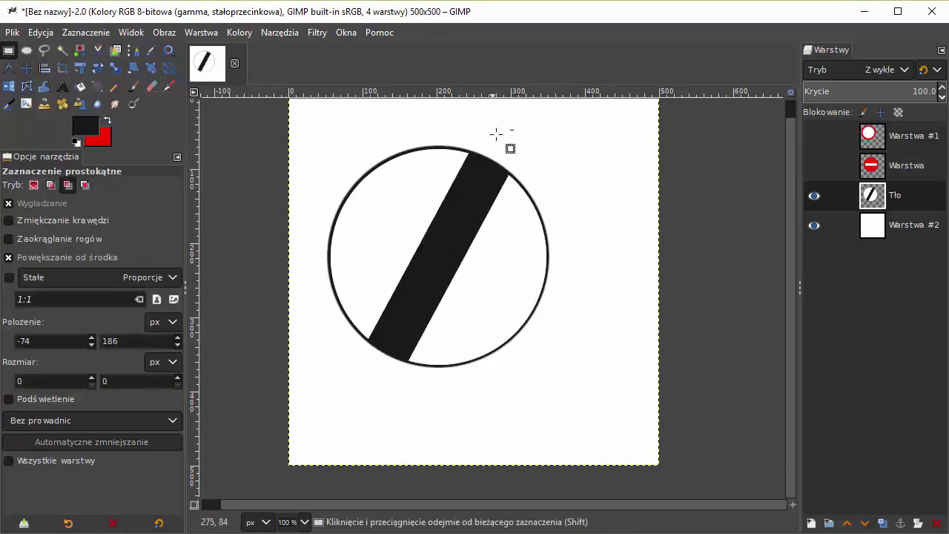
{"action": "scroll", "coordinate": [502, 156], "scroll_direction": "up", "scroll_amount": 5}
{"action": "key", "text": "1"}
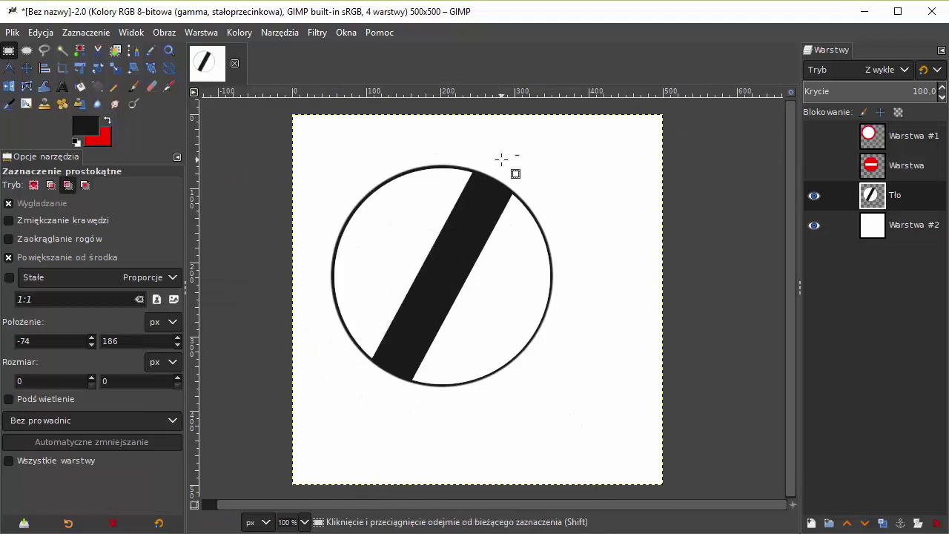
{"action": "scroll", "coordinate": [502, 157], "scroll_direction": "down", "scroll_amount": 1}
Step: Preview Warstwa and Warstwa #1, hide all sign layers including Tło, and activate Warstwa #2
{"action": "key", "text": "1"}
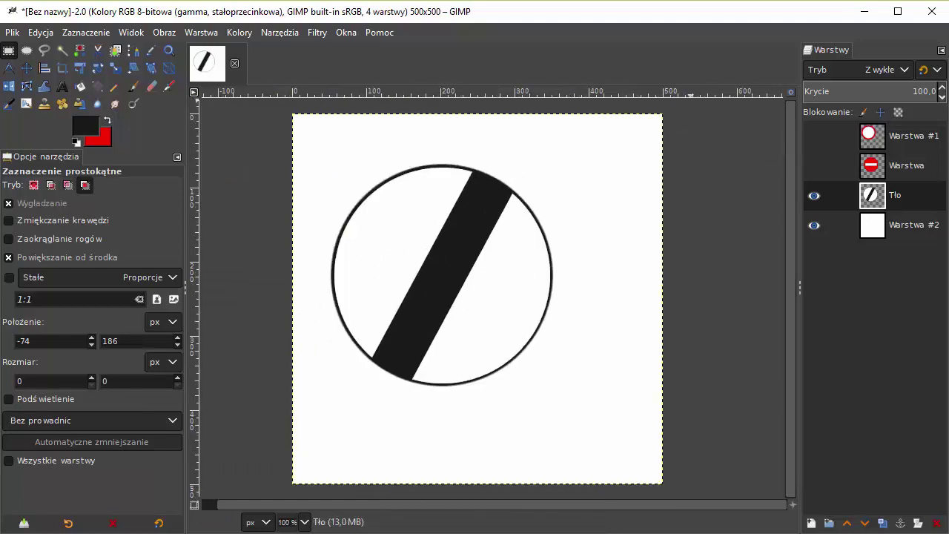
{"action": "left_click", "coordinate": [815, 166]}
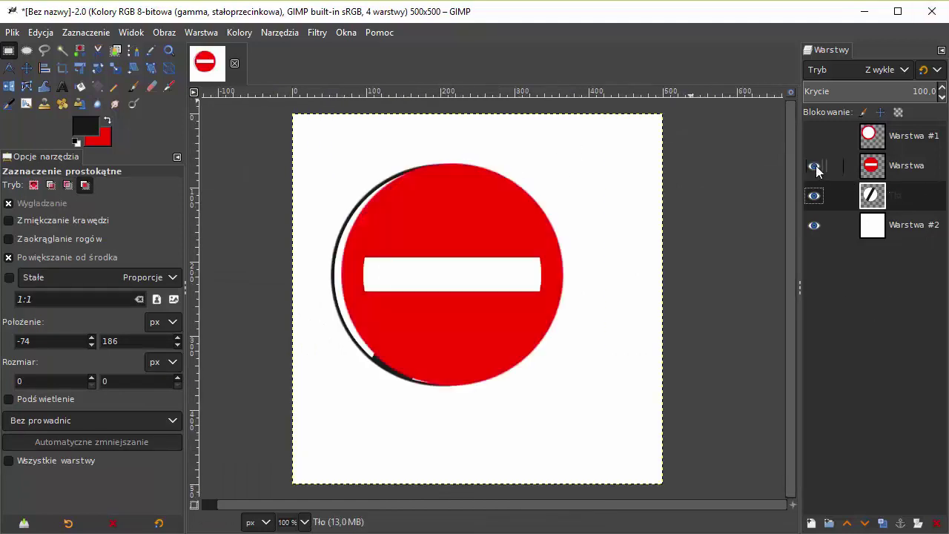
{"action": "left_click", "coordinate": [814, 137]}
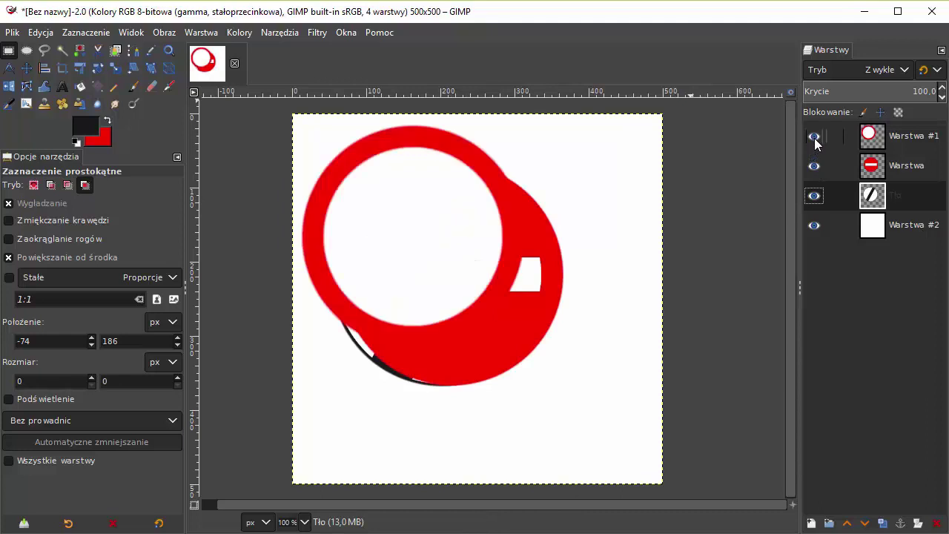
{"action": "left_click", "coordinate": [814, 137]}
{"action": "left_click", "coordinate": [815, 166]}
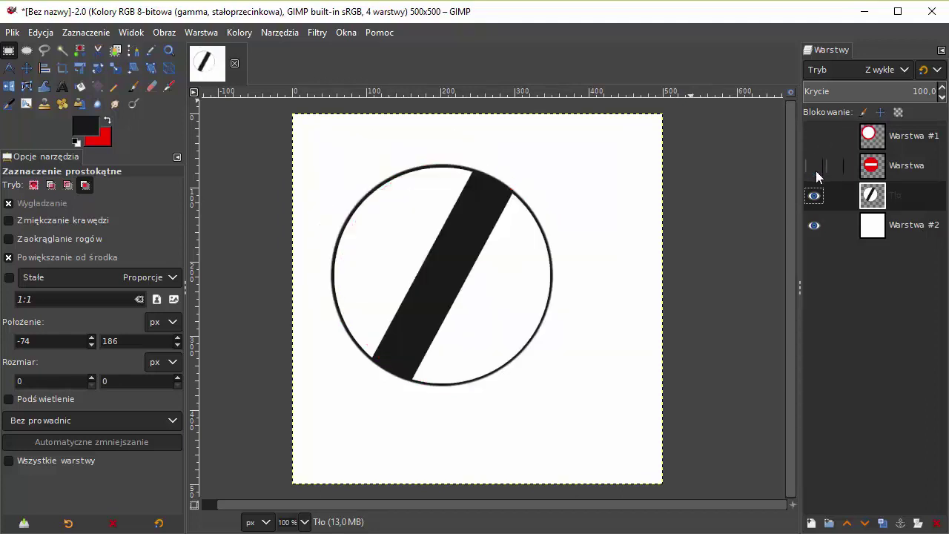
{"action": "left_click", "coordinate": [815, 196]}
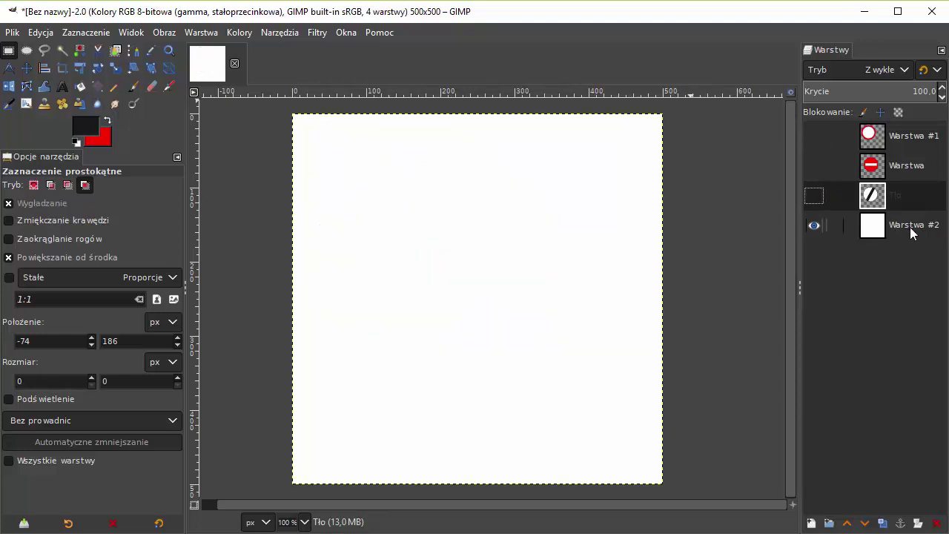
{"action": "left_click", "coordinate": [910, 227]}
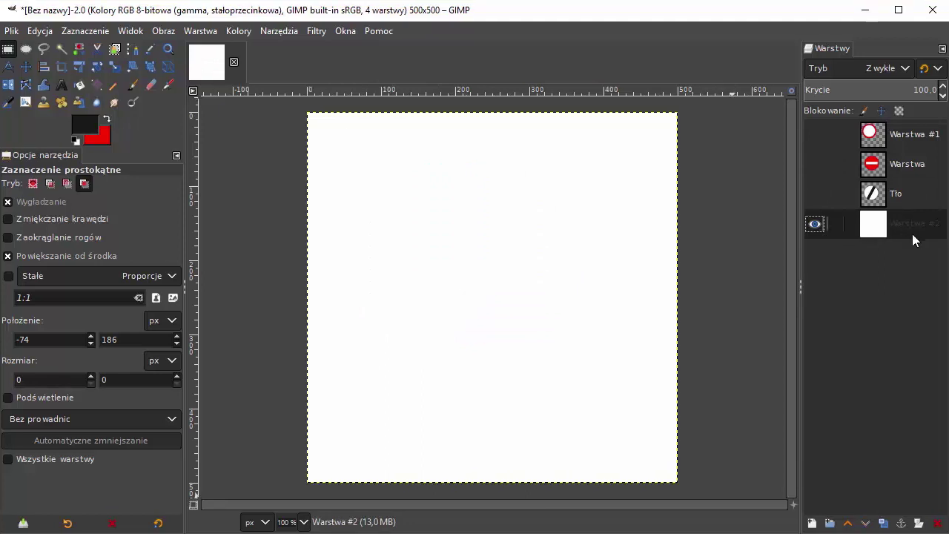
Step: Rename the white background layer to 'Tło #1'
{"action": "right_click", "coordinate": [909, 232]}
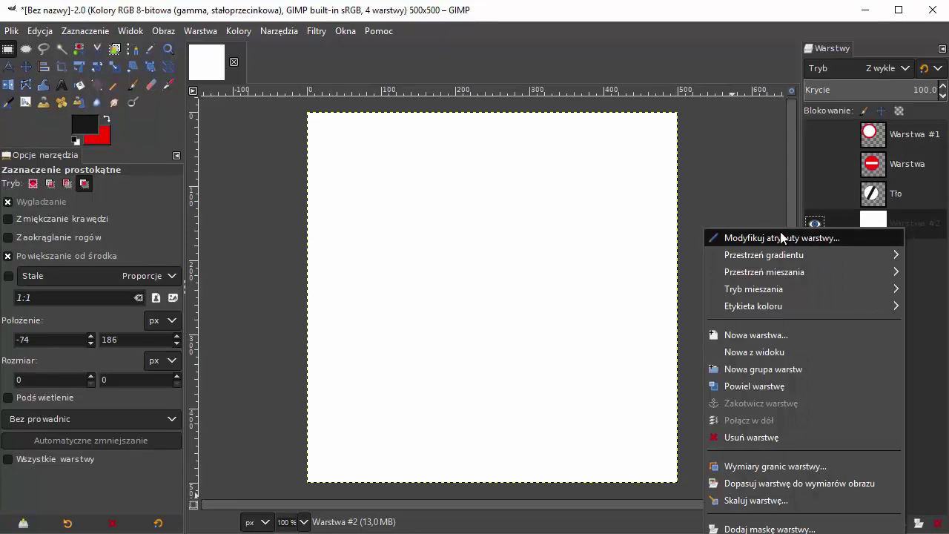
{"action": "left_click", "coordinate": [802, 238]}
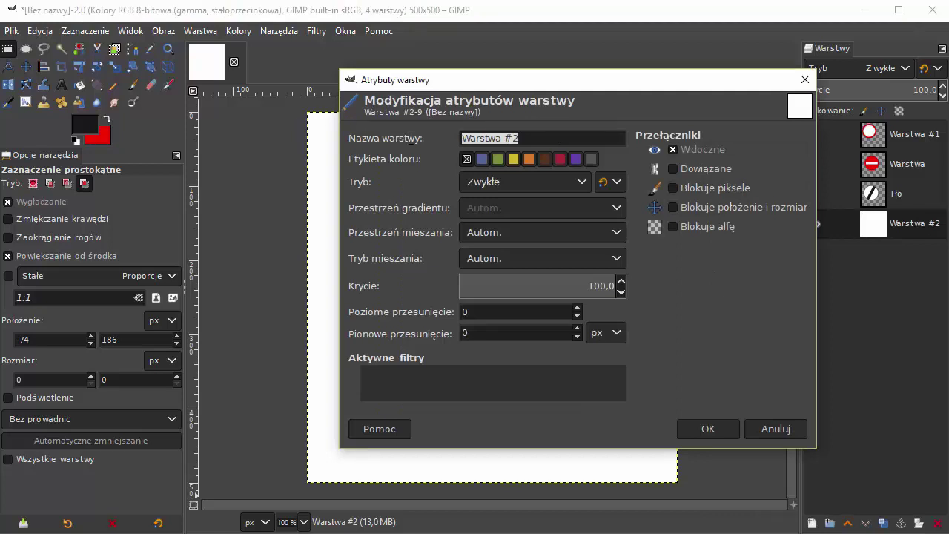
{"action": "type", "text": "Tło"}
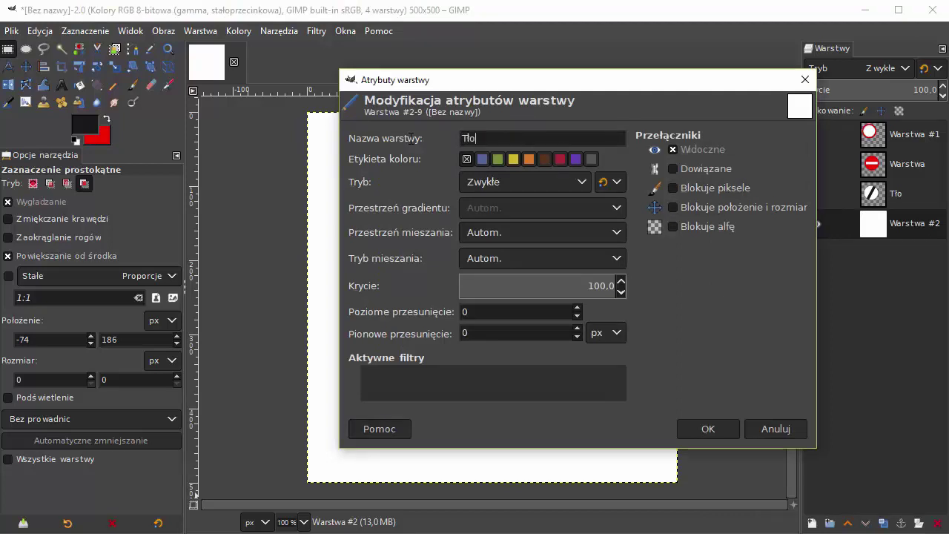
{"action": "left_click", "coordinate": [716, 429]}
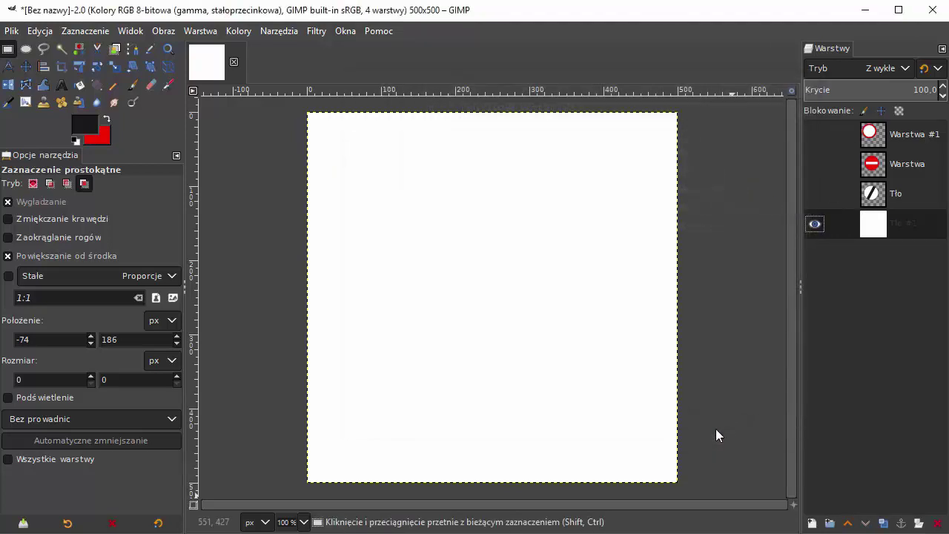
Step: Rename the end-of-restrictions sign layer to 'Koniec zakazów' and widen the Layers list
{"action": "left_click", "coordinate": [893, 204]}
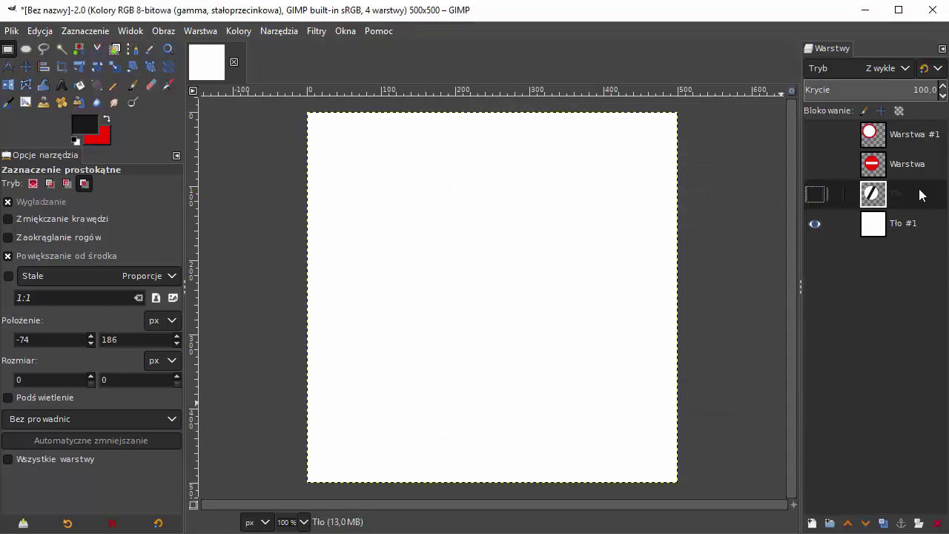
{"action": "right_click", "coordinate": [902, 192]}
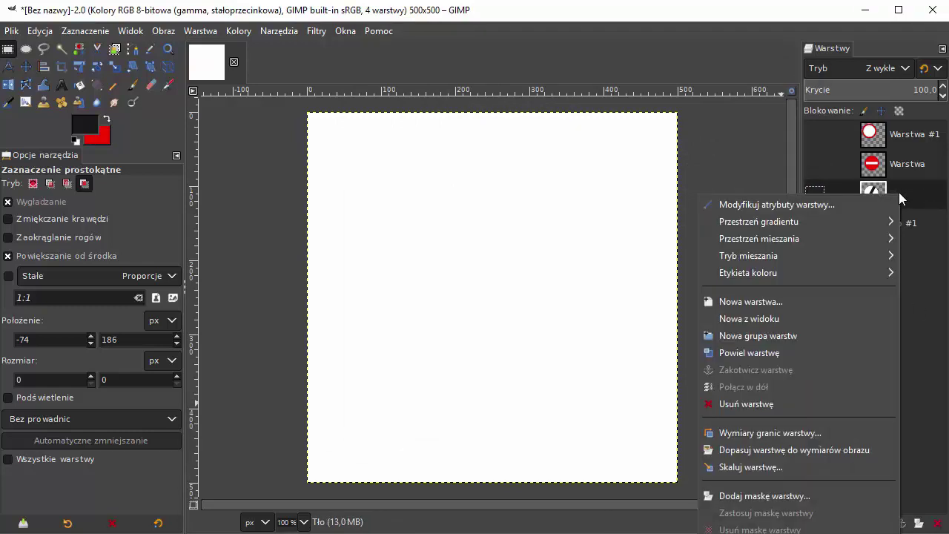
{"action": "left_click", "coordinate": [804, 206]}
{"action": "left_click_drag", "start_coordinate": [786, 45], "coordinate": [476, 130]}
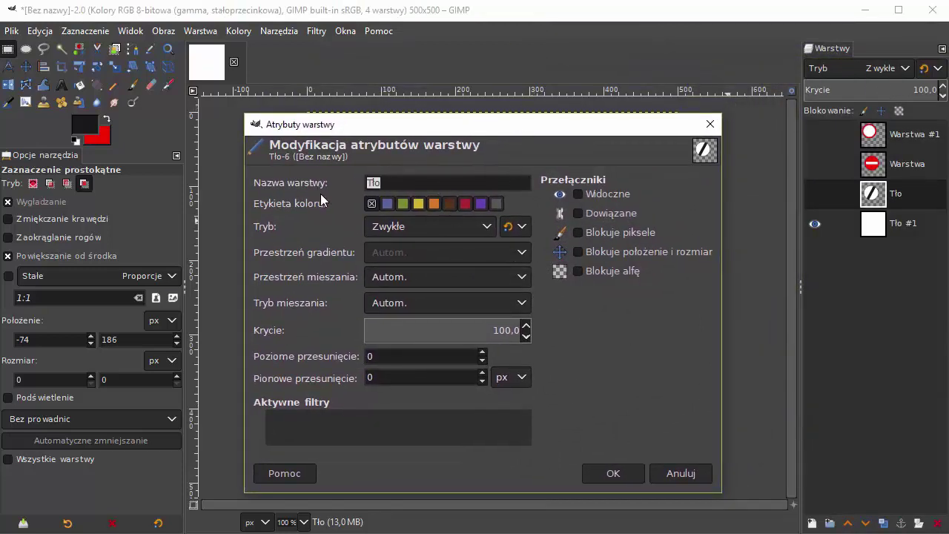
{"action": "type", "text": "Konie"}
{"action": "type", "text": "c zakazó"}
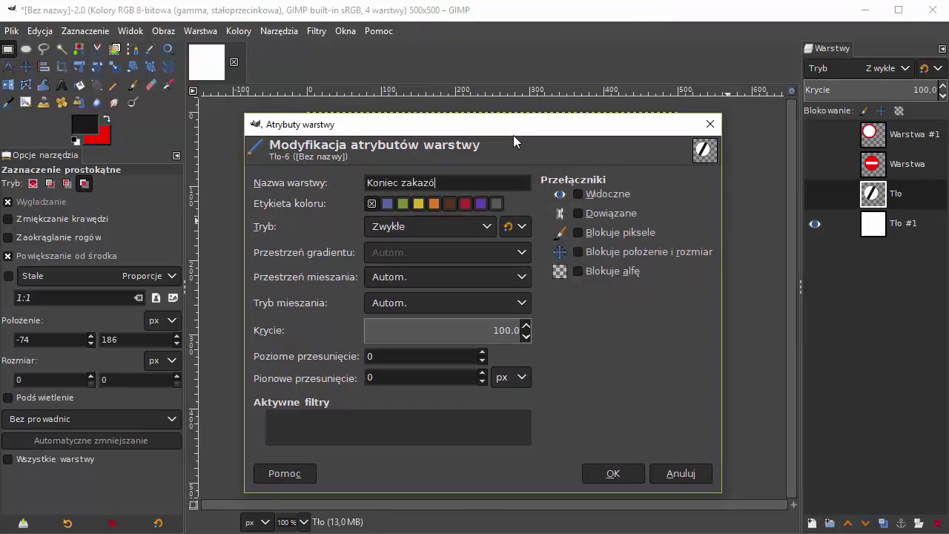
{"action": "type", "text": "w"}
{"action": "left_click", "coordinate": [620, 466]}
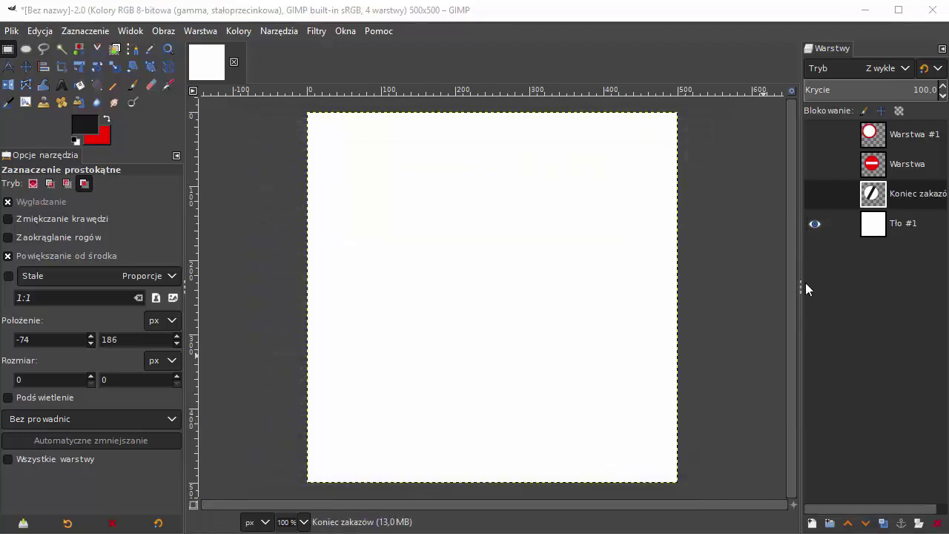
{"action": "left_click_drag", "start_coordinate": [802, 284], "coordinate": [752, 292]}
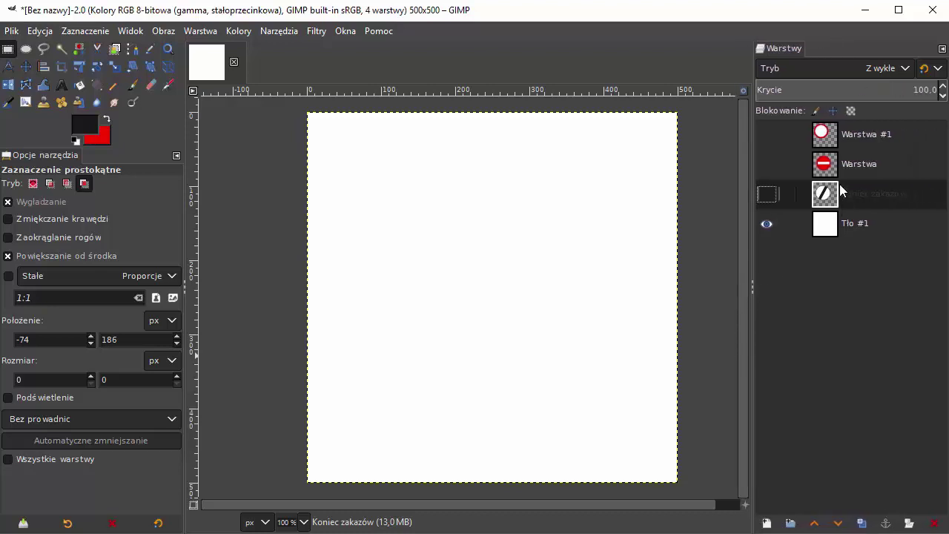
Step: Rename the no-entry sign layer to 'Zakaz wjazdu'
{"action": "left_click", "coordinate": [853, 163]}
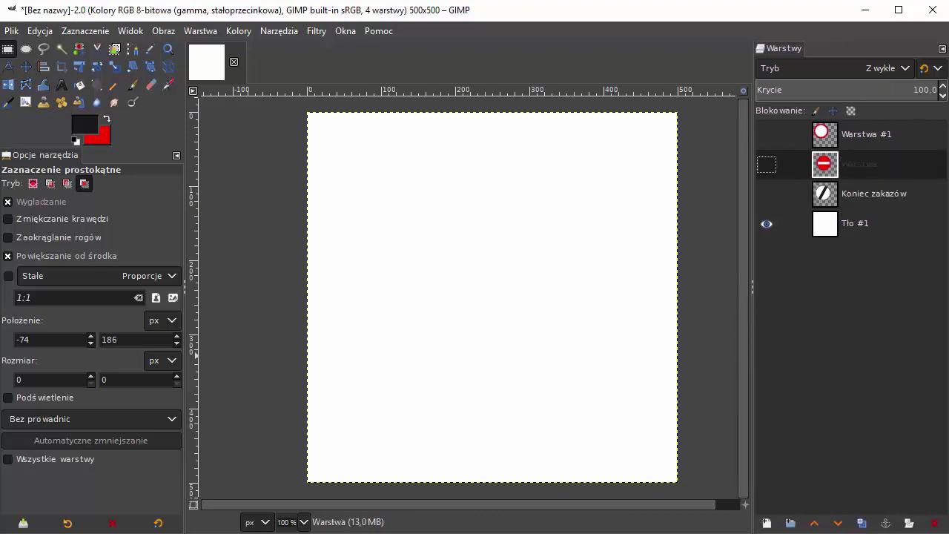
{"action": "right_click", "coordinate": [868, 159]}
{"action": "left_click", "coordinate": [784, 178]}
{"action": "left_click_drag", "start_coordinate": [793, 28], "coordinate": [618, 92]}
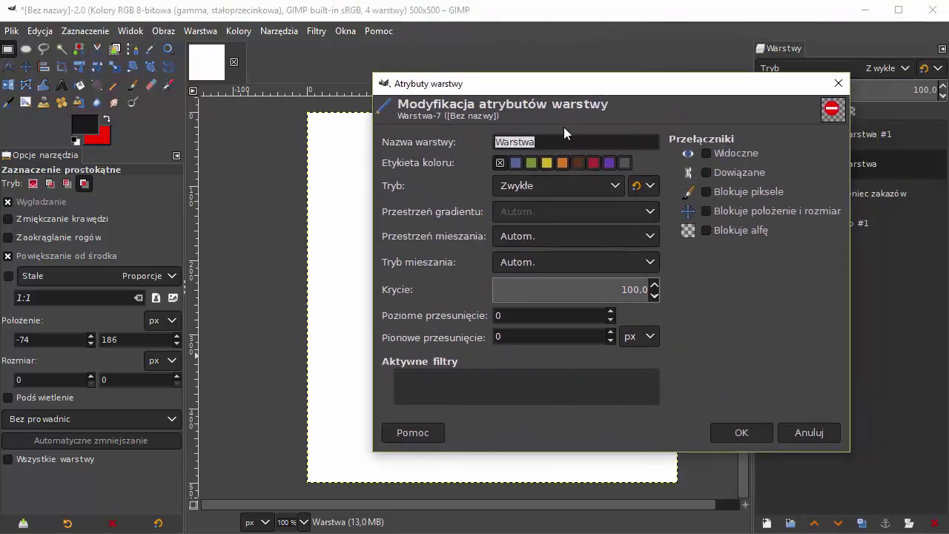
{"action": "left_click", "coordinate": [600, 146]}
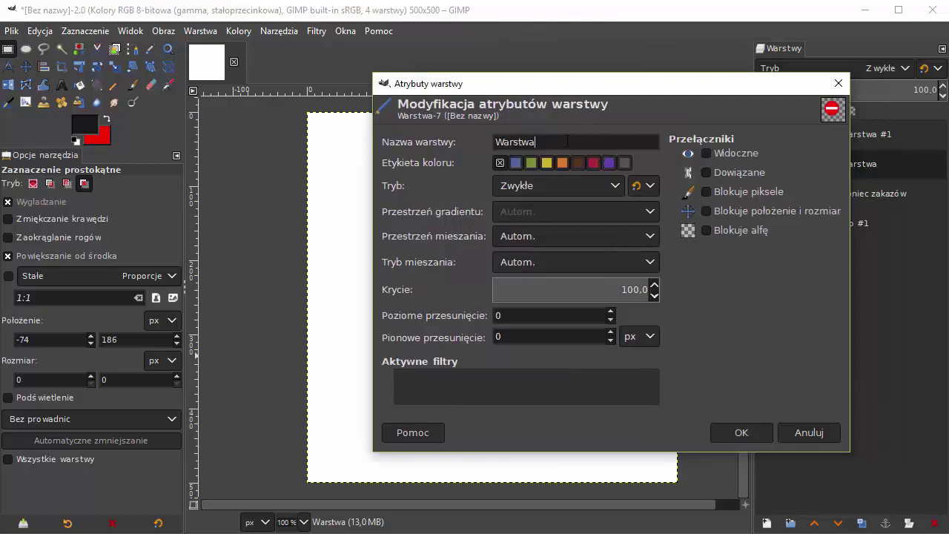
{"action": "key", "text": "ctrl+a"}
{"action": "type", "text": "Z"}
{"action": "left_click", "coordinate": [754, 438]}
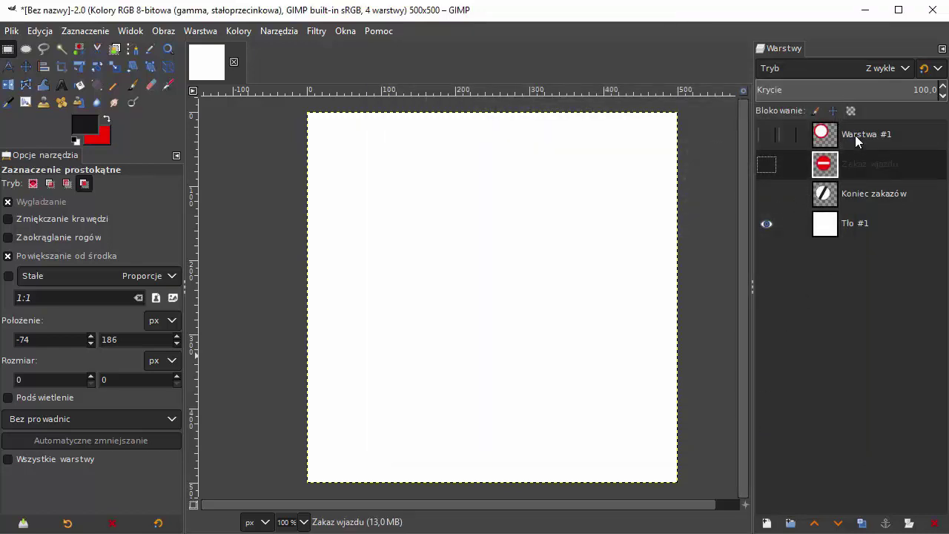
Step: Rename the red ring layer 'Warstwa #1' to 'Zakaz ruchu'
{"action": "left_click", "coordinate": [855, 135]}
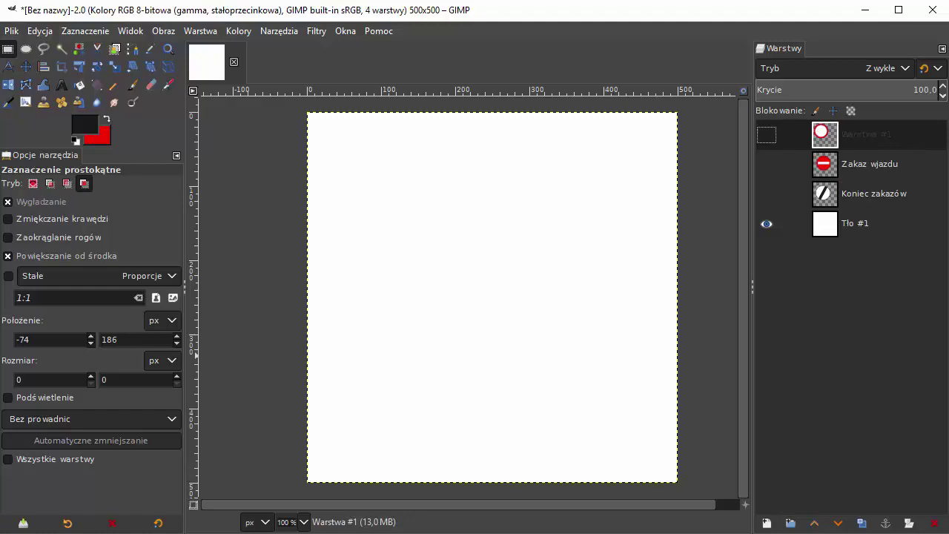
{"action": "right_click", "coordinate": [868, 138]}
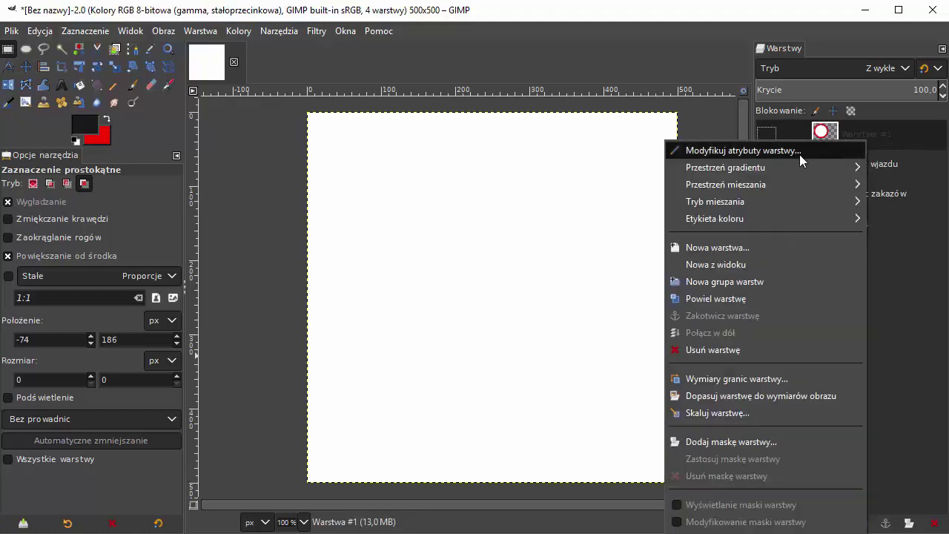
{"action": "left_click", "coordinate": [800, 154]}
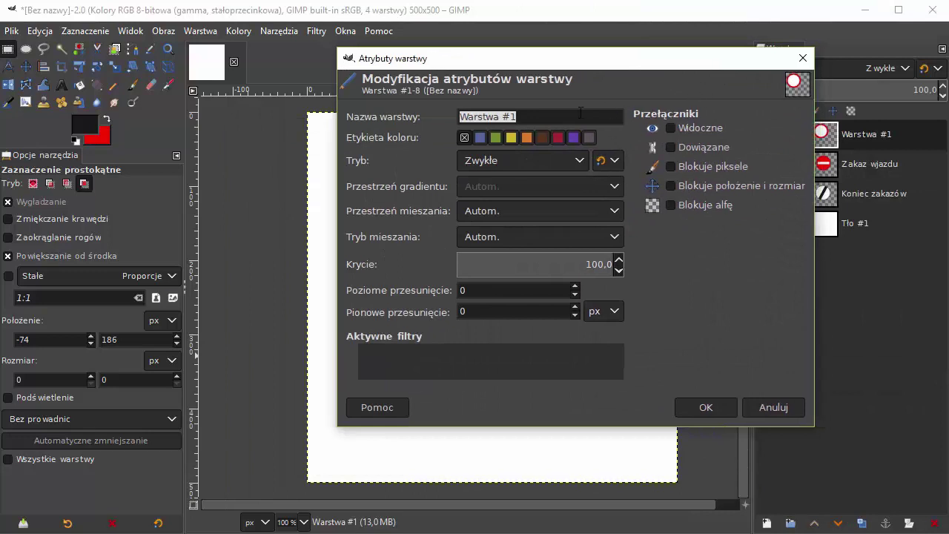
{"action": "left_click", "coordinate": [575, 115]}
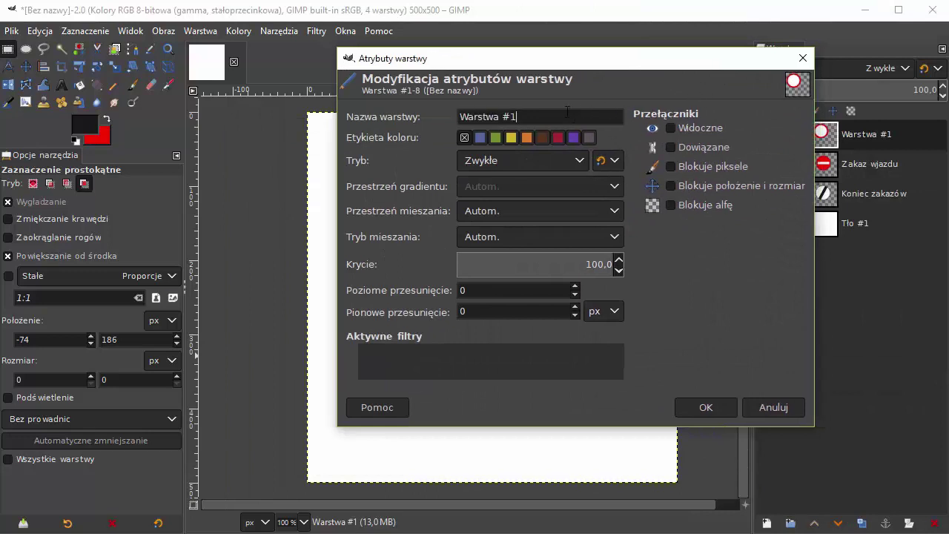
{"action": "left_click_drag", "start_coordinate": [540, 117], "coordinate": [406, 112]}
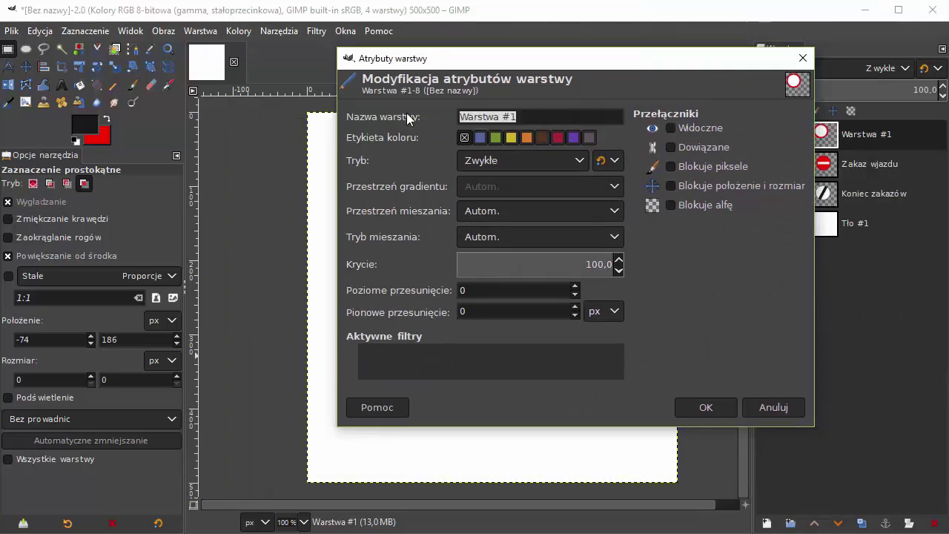
{"action": "type", "text": "Zakaz r"}
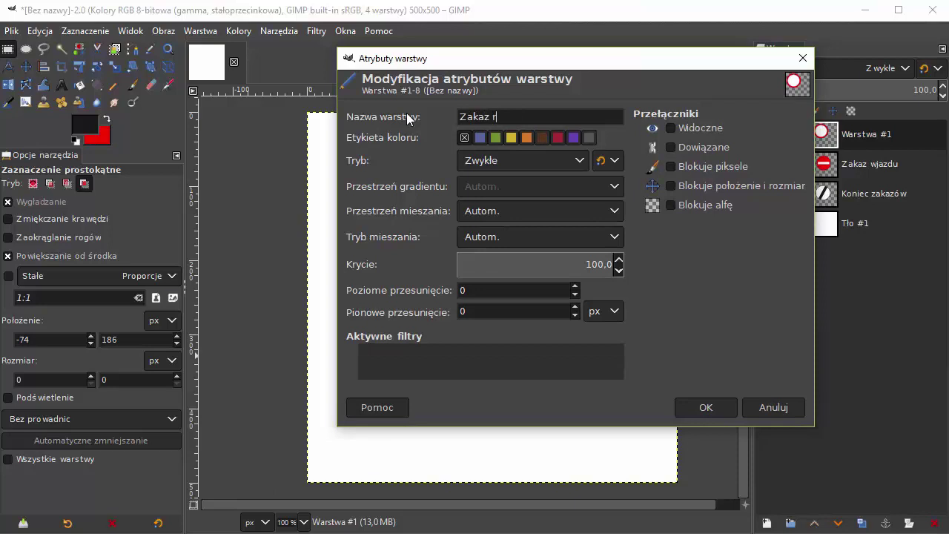
{"action": "type", "text": "uchu"}
{"action": "left_click", "coordinate": [712, 401]}
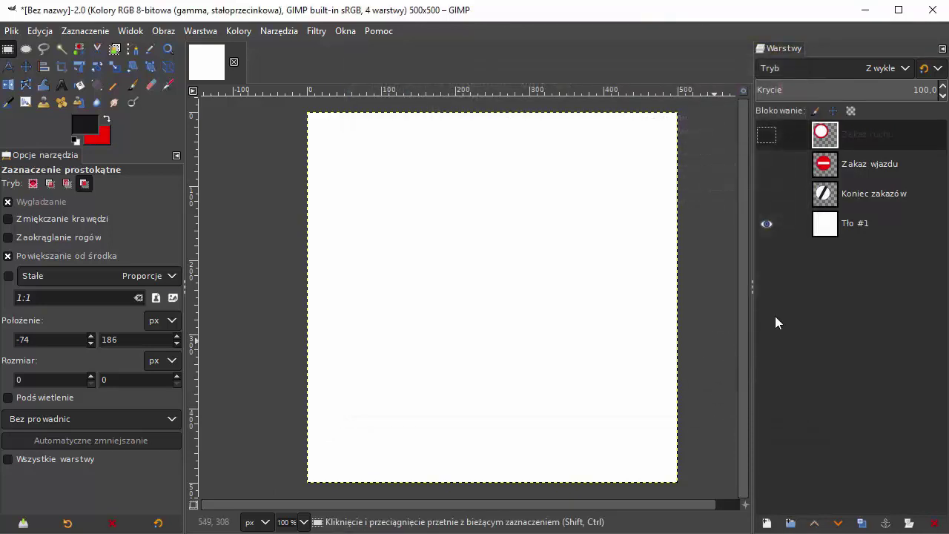
Step: Make all three sign layers visible and try dragging layers into a new order
{"action": "left_click", "coordinate": [766, 193]}
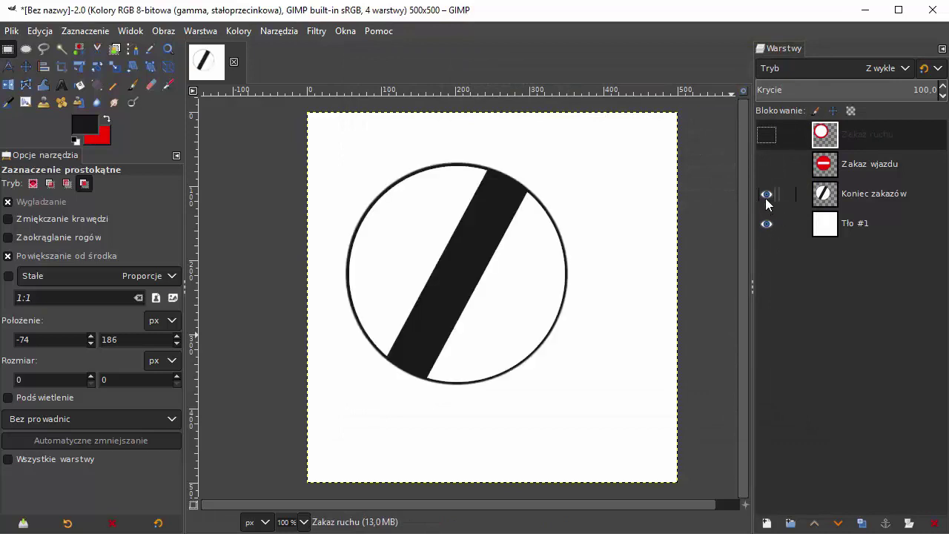
{"action": "left_click", "coordinate": [767, 164]}
{"action": "left_click", "coordinate": [767, 134]}
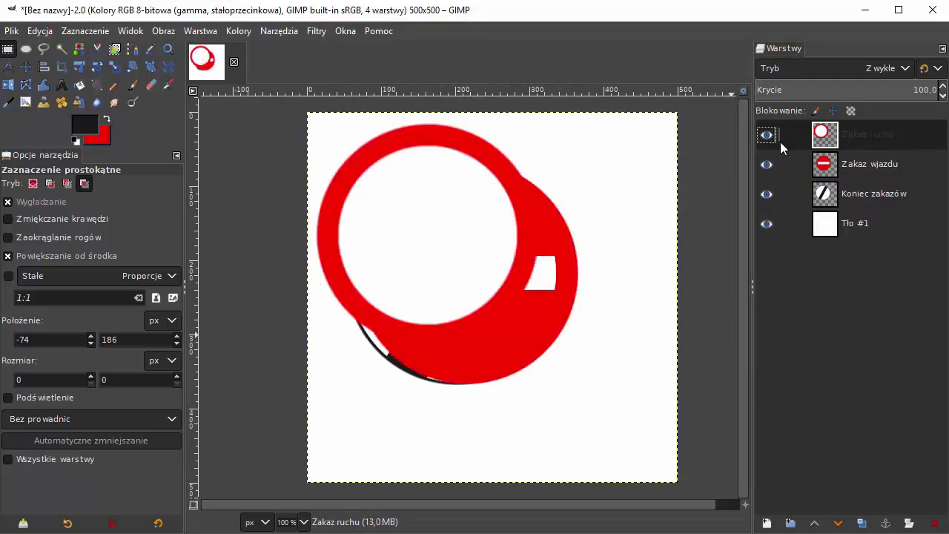
{"action": "left_click", "coordinate": [869, 191]}
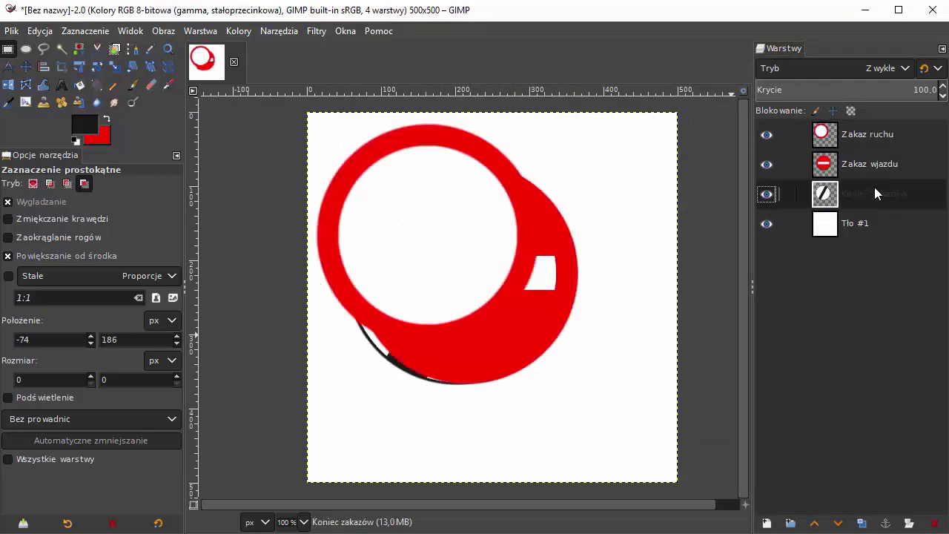
{"action": "mouse_move", "coordinate": [859, 193]}
{"action": "left_mouse_down"}
{"action": "mouse_move", "coordinate": [864, 157]}
{"action": "mouse_move", "coordinate": [867, 194]}
{"action": "left_mouse_up"}
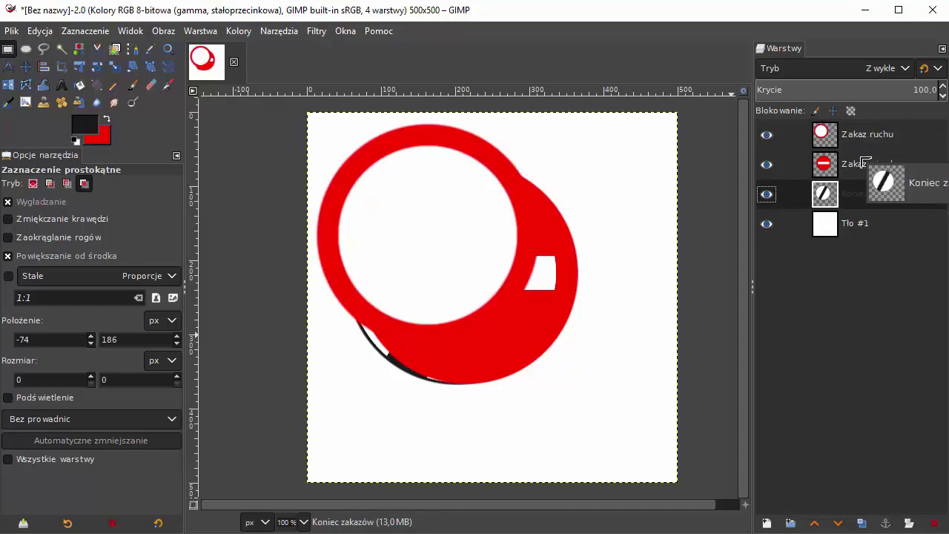
{"action": "left_click_drag", "start_coordinate": [855, 134], "coordinate": [862, 194]}
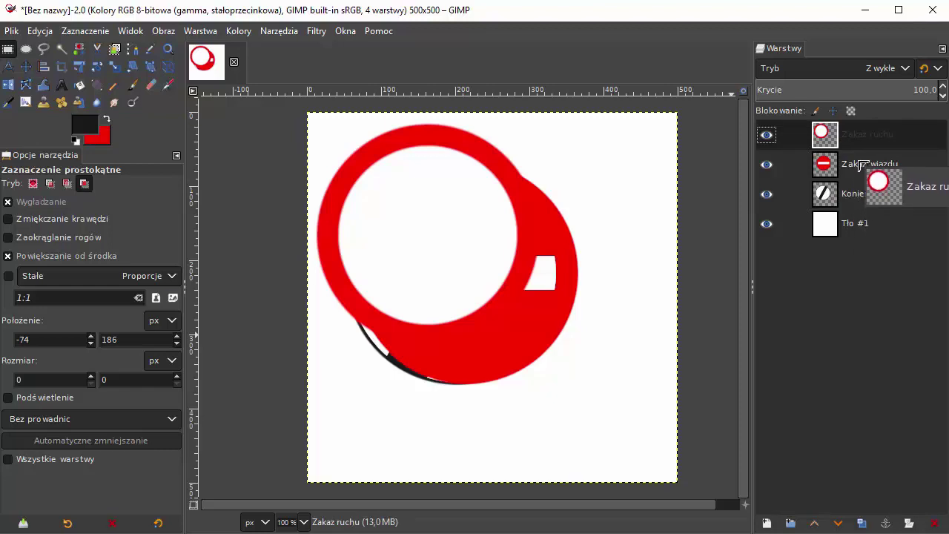
{"action": "left_click_drag", "start_coordinate": [863, 194], "coordinate": [870, 155]}
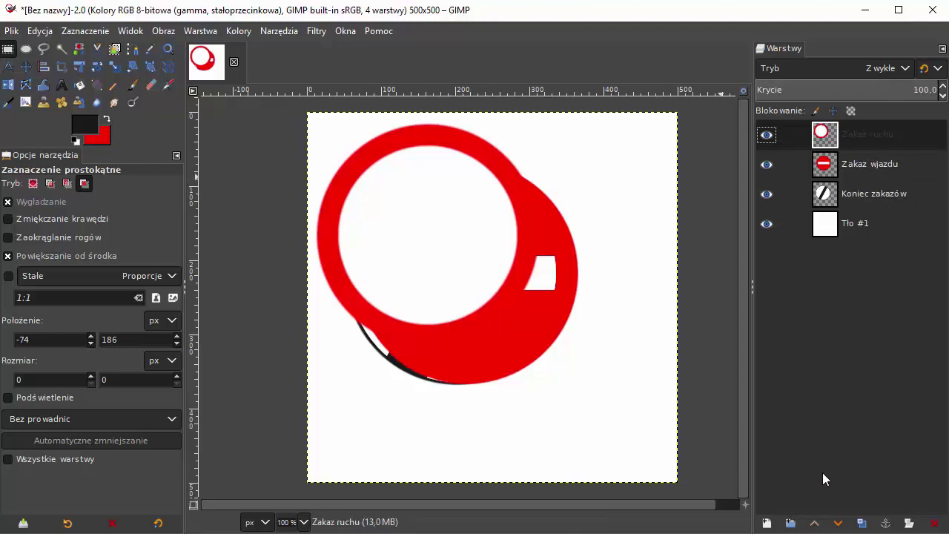
Step: Raise Koniec zakazów above Zakaz wjazdu and hide the Tło #1 background
{"action": "left_click", "coordinate": [850, 195]}
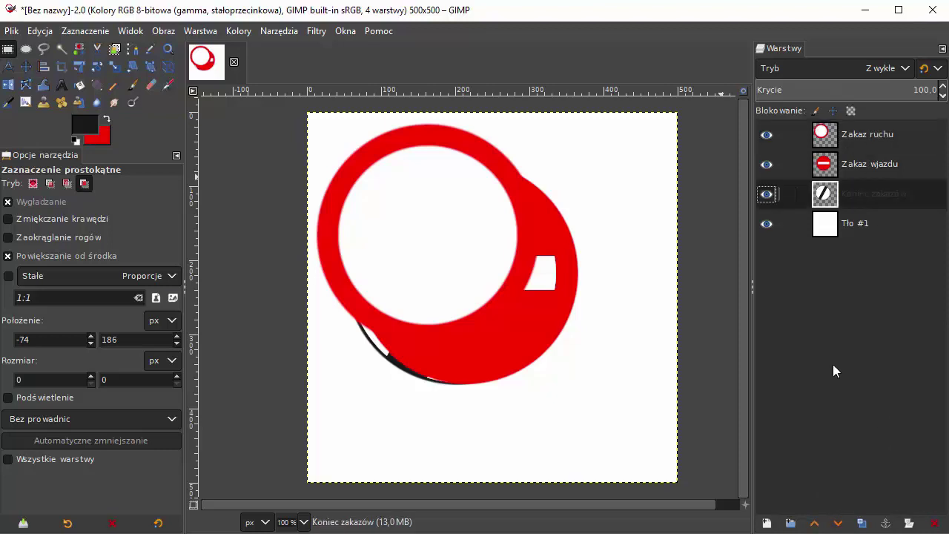
{"action": "left_click", "coordinate": [816, 524]}
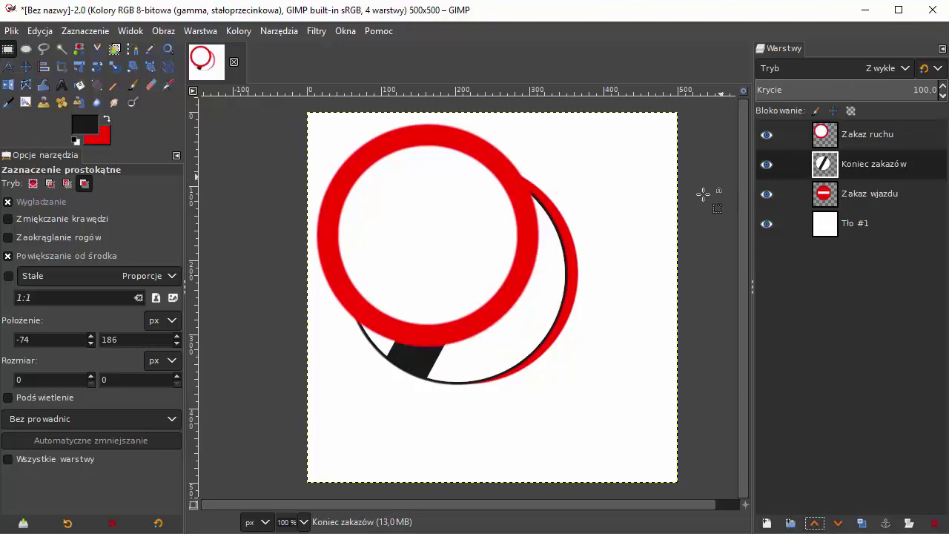
{"action": "left_click", "coordinate": [767, 224]}
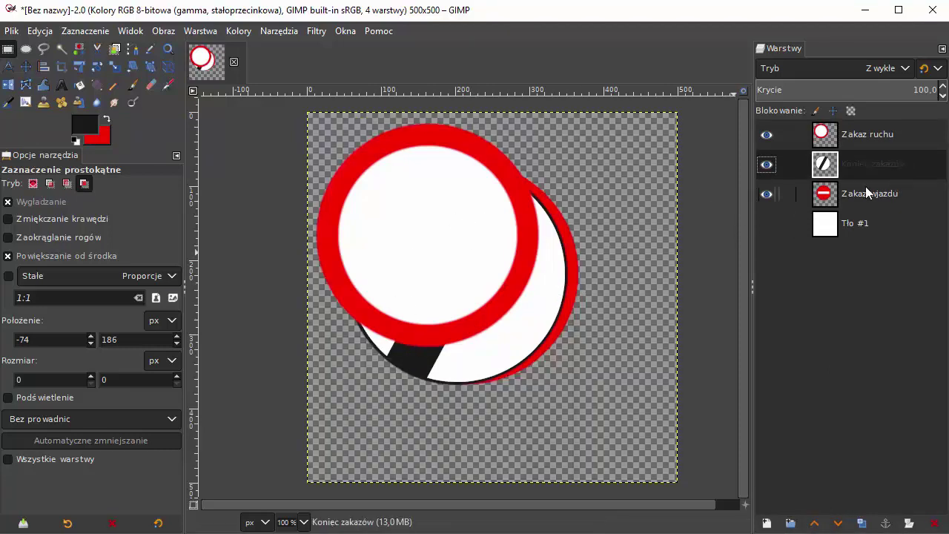
Step: Isolate Koniec zakazów and move the end-of-restrictions sign to the right
{"action": "left_click", "coordinate": [766, 134]}
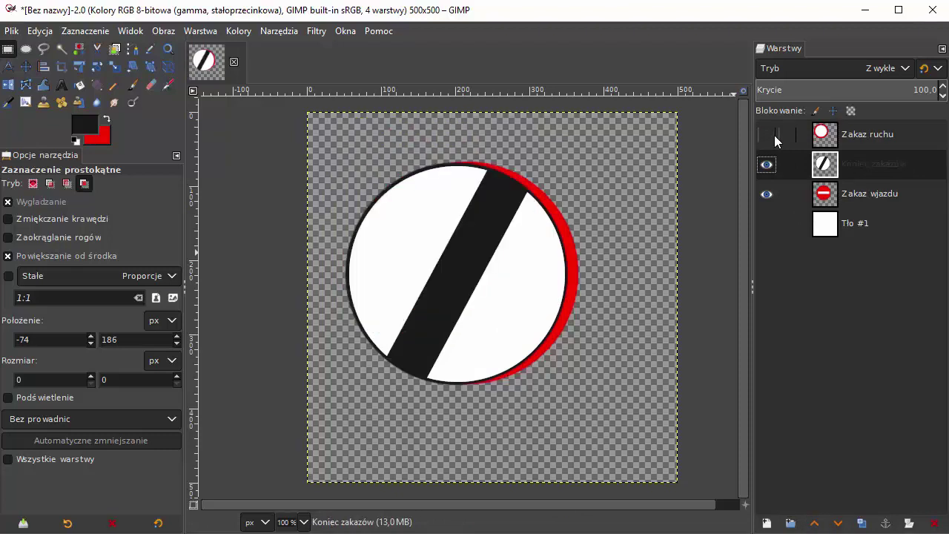
{"action": "left_click", "coordinate": [768, 164]}
{"action": "left_click", "coordinate": [767, 194]}
{"action": "left_click", "coordinate": [767, 134]}
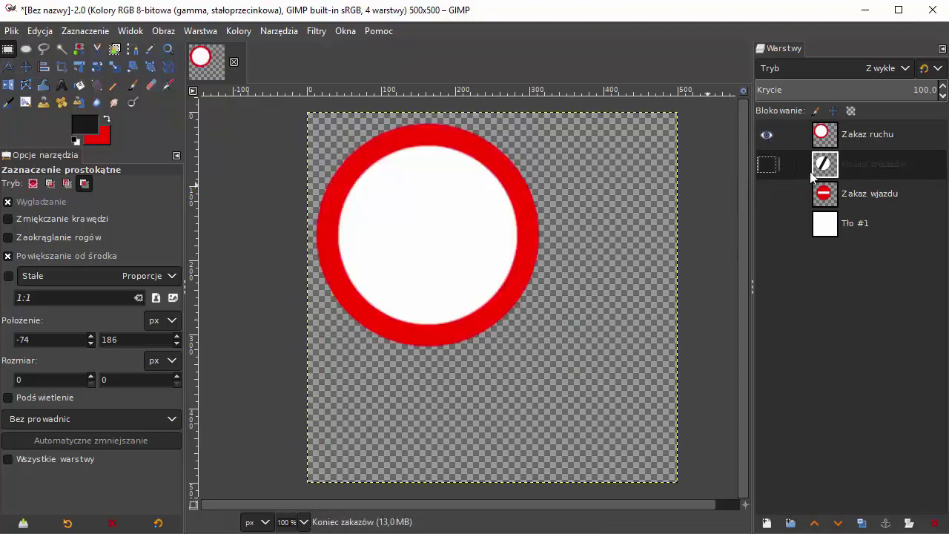
{"action": "left_click", "coordinate": [768, 141]}
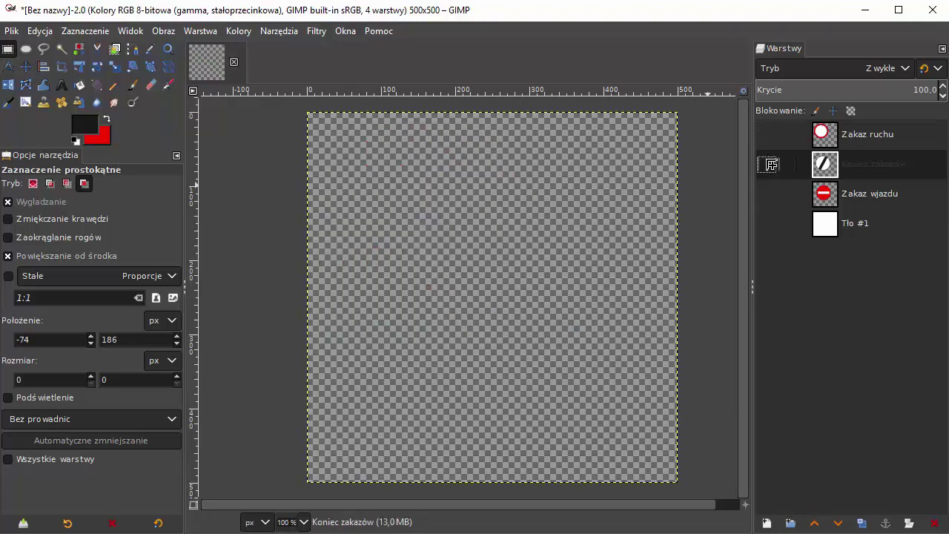
{"action": "left_click", "coordinate": [768, 164]}
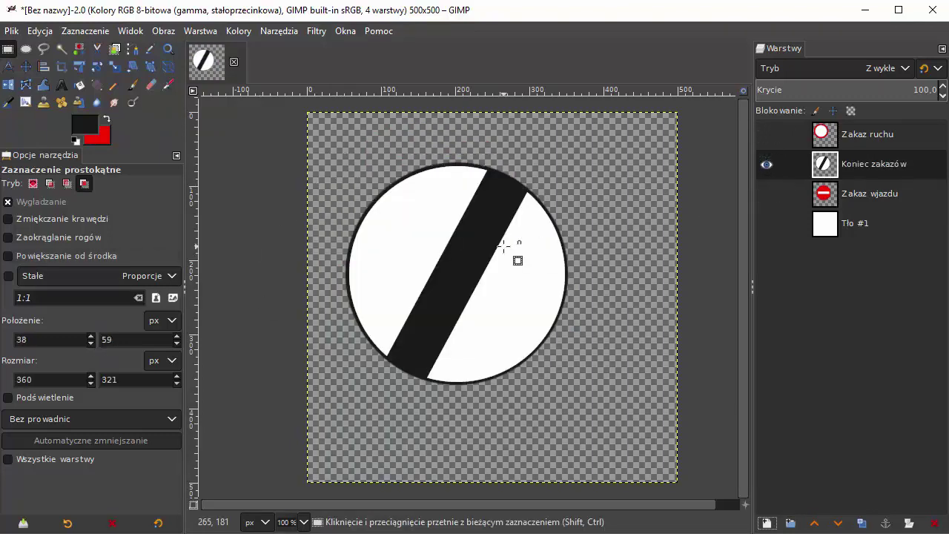
{"action": "left_click", "coordinate": [30, 67]}
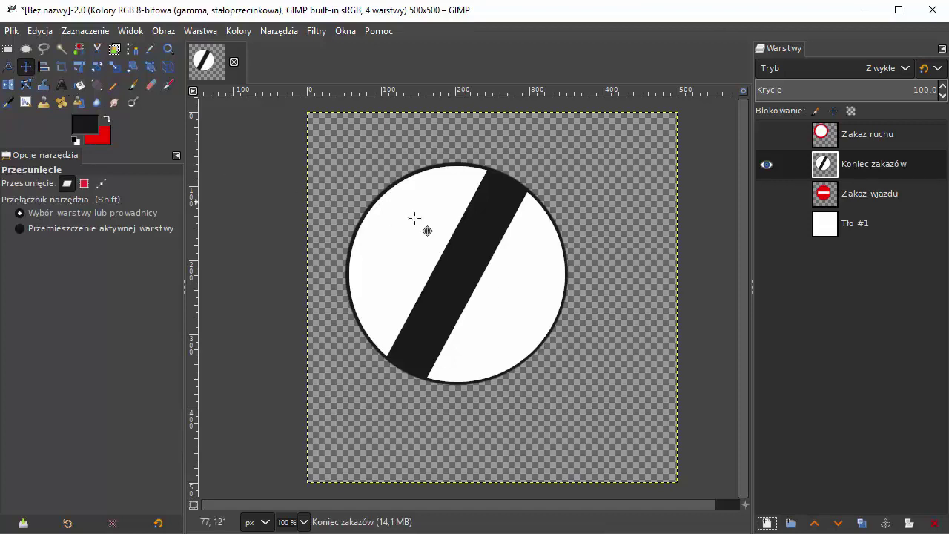
{"action": "left_click_drag", "start_coordinate": [456, 272], "coordinate": [552, 290]}
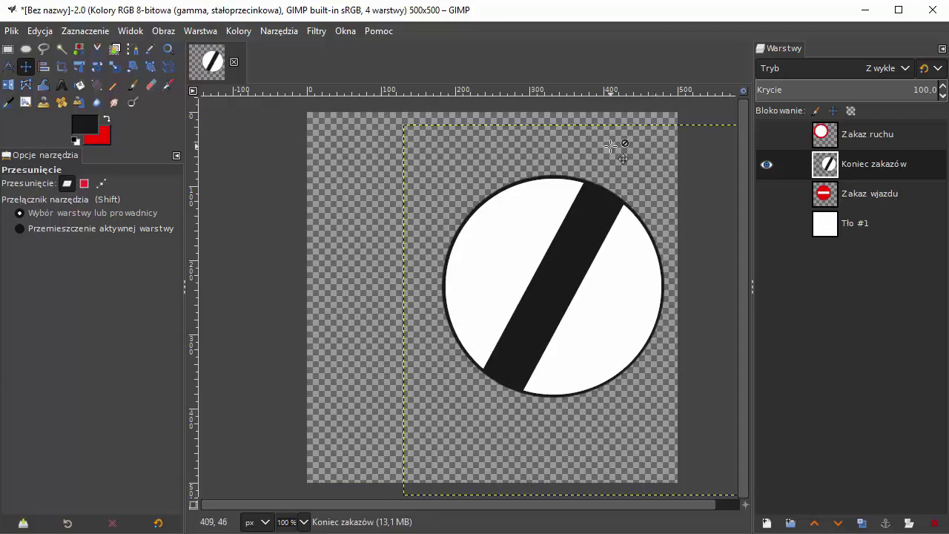
Step: Move the Zakaz wjazdu sign lower, then show all three sign layers again
{"action": "left_click", "coordinate": [767, 164]}
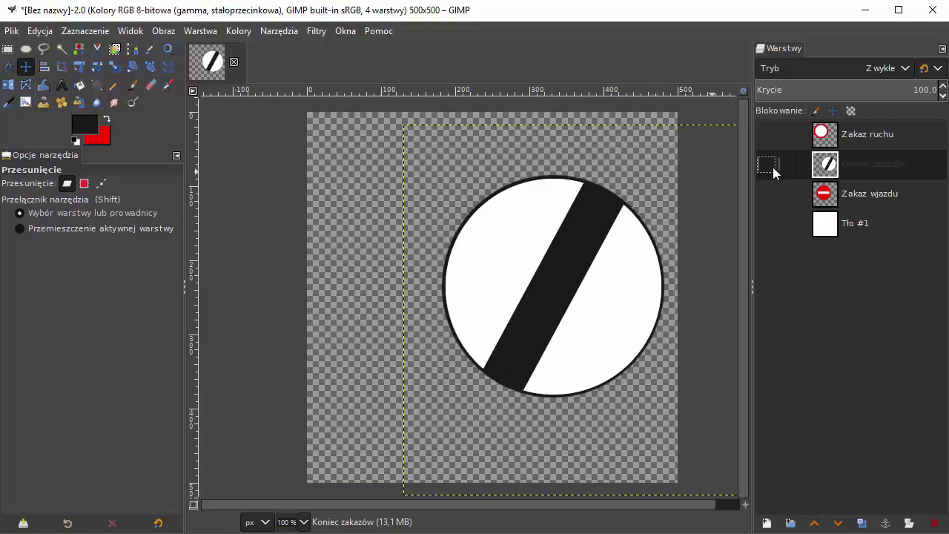
{"action": "left_click", "coordinate": [768, 195]}
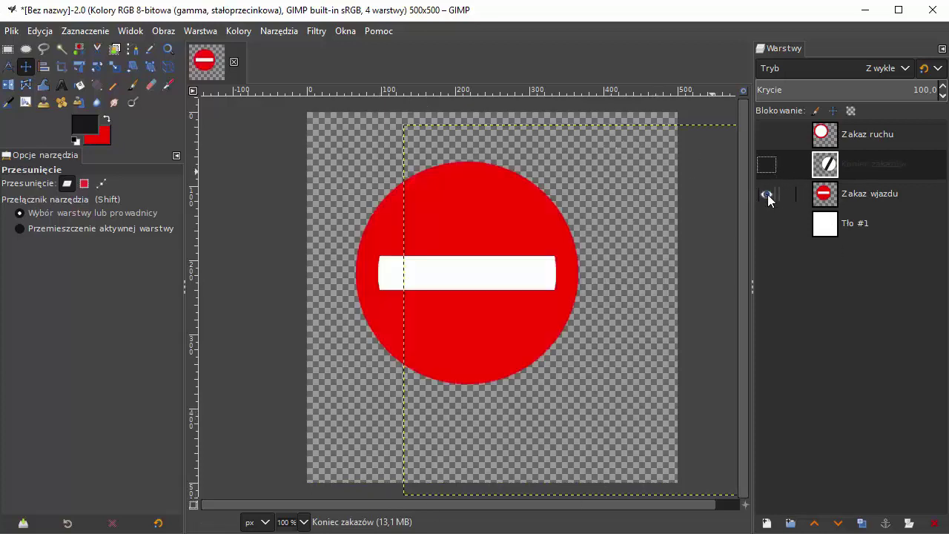
{"action": "left_click", "coordinate": [841, 203]}
{"action": "left_click_drag", "start_coordinate": [475, 269], "coordinate": [433, 334]}
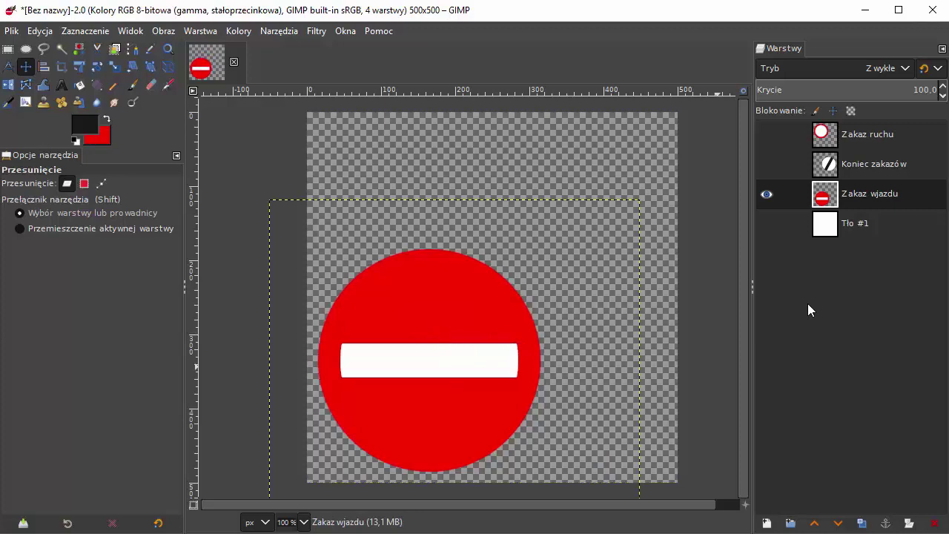
{"action": "left_click", "coordinate": [767, 164]}
{"action": "left_click", "coordinate": [767, 134]}
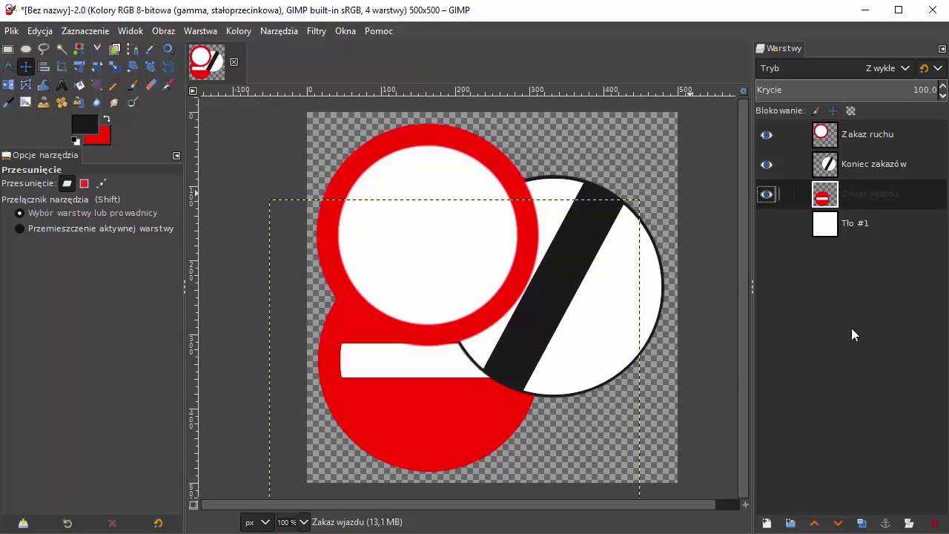
Step: Order the stack Zakaz wjazdu, Koniec zakazów, Zakaz ruchu, with white Tło #1 visible below
{"action": "left_click", "coordinate": [815, 524]}
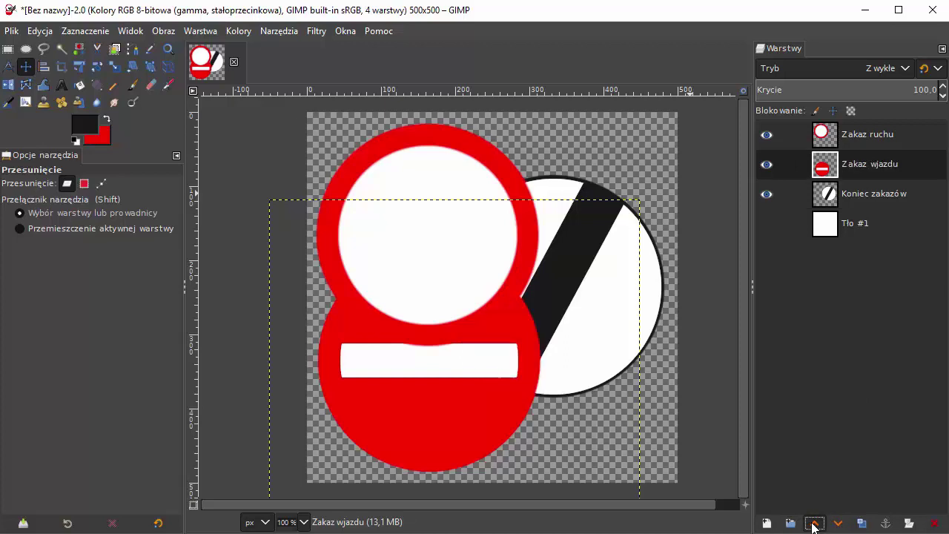
{"action": "left_click", "coordinate": [837, 169]}
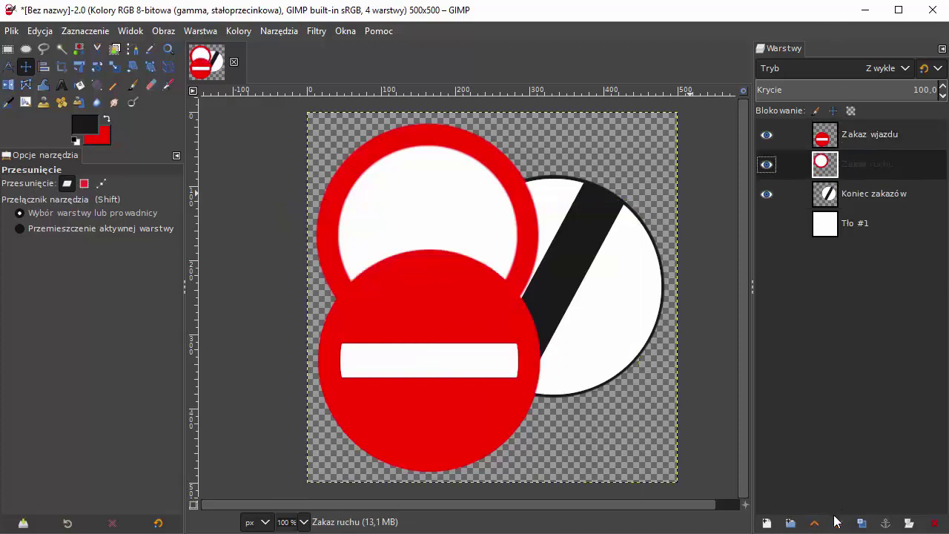
{"action": "left_click", "coordinate": [838, 523]}
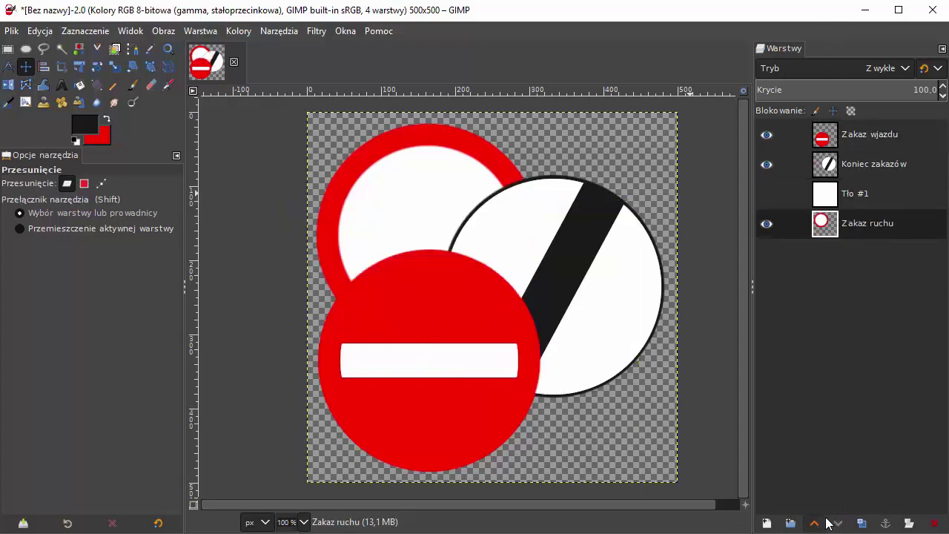
{"action": "left_click", "coordinate": [814, 524]}
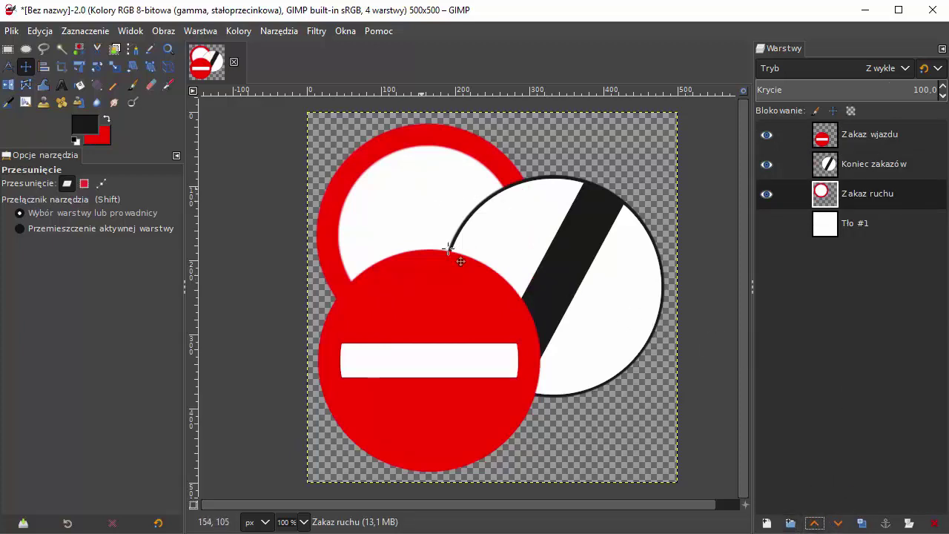
{"action": "left_click", "coordinate": [767, 223]}
{"action": "left_click", "coordinate": [846, 159]}
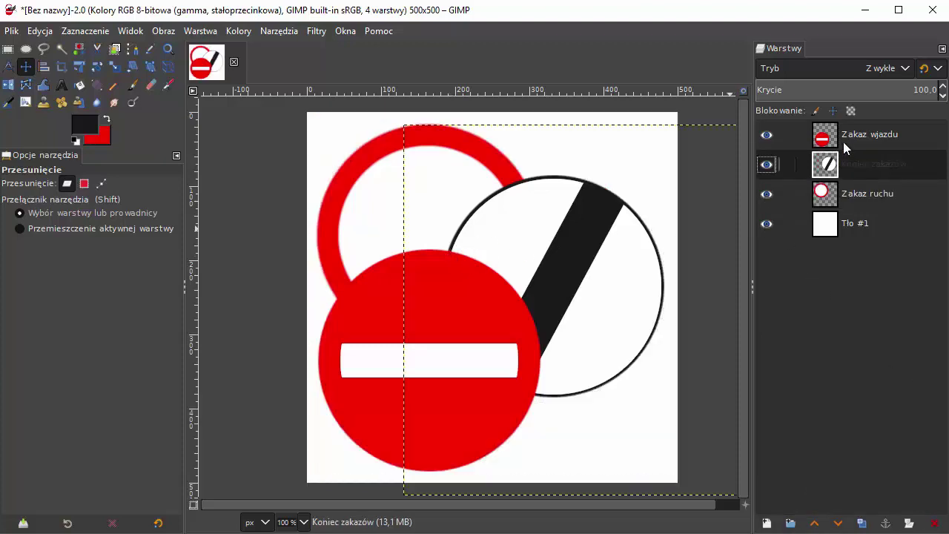
Step: Apply Layer to Image Size to the Zakaz wjazdu layer
{"action": "left_click", "coordinate": [843, 140]}
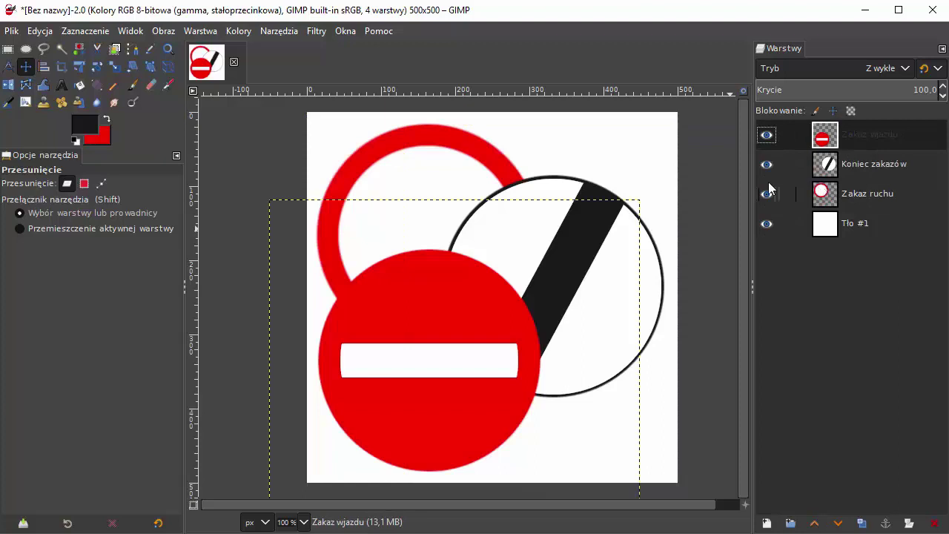
{"action": "right_click", "coordinate": [854, 132]}
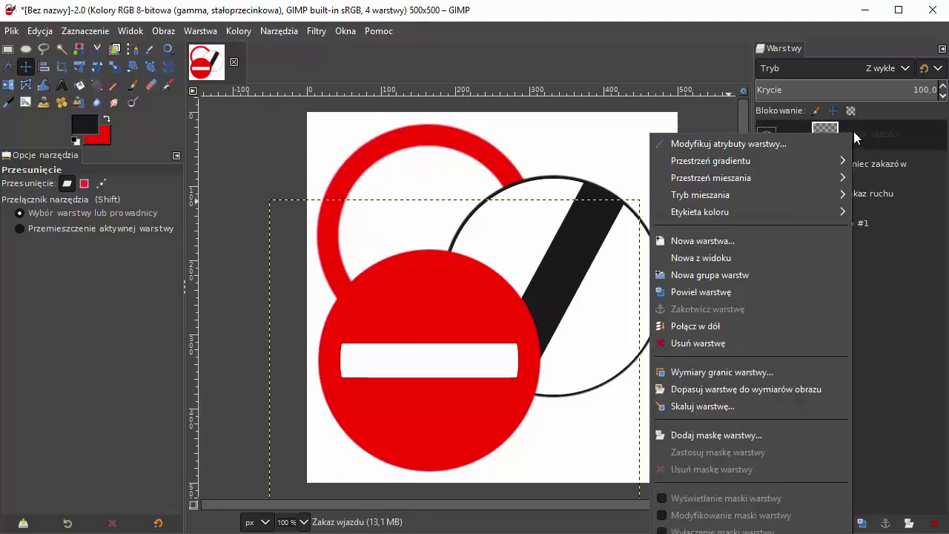
{"action": "left_click", "coordinate": [769, 394]}
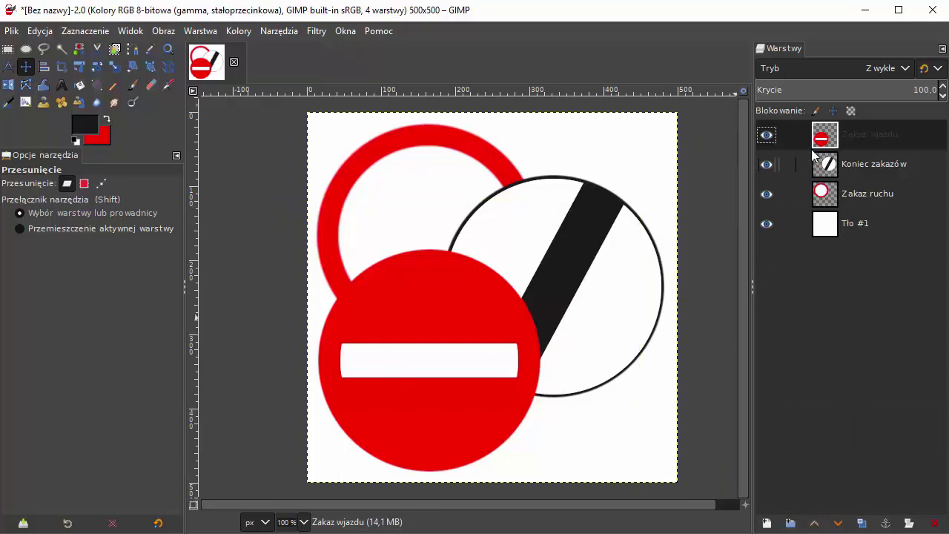
Step: Toggle layer visibility to check each sign, then show all four layers again
{"action": "left_click", "coordinate": [767, 134]}
{"action": "left_click", "coordinate": [766, 164]}
{"action": "left_click", "coordinate": [767, 193]}
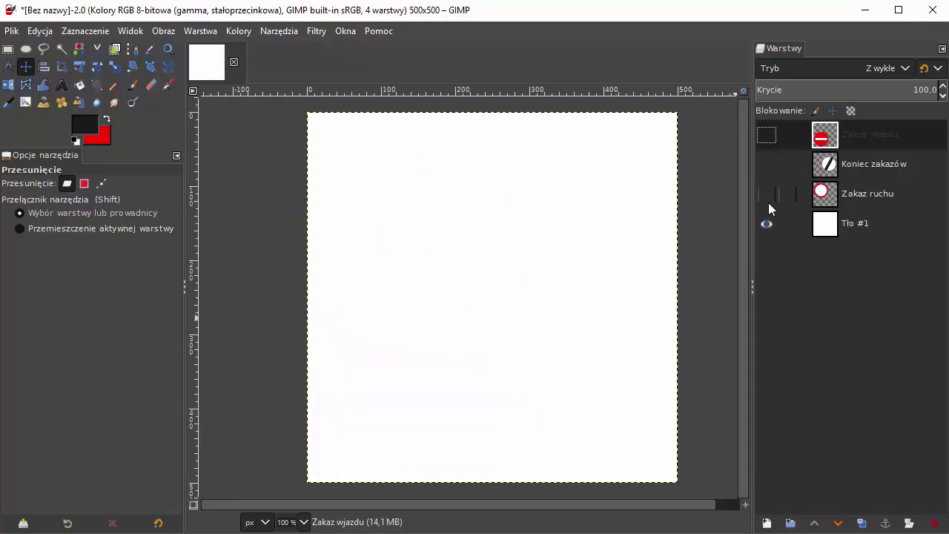
{"action": "left_click", "coordinate": [767, 224]}
{"action": "left_click", "coordinate": [764, 168]}
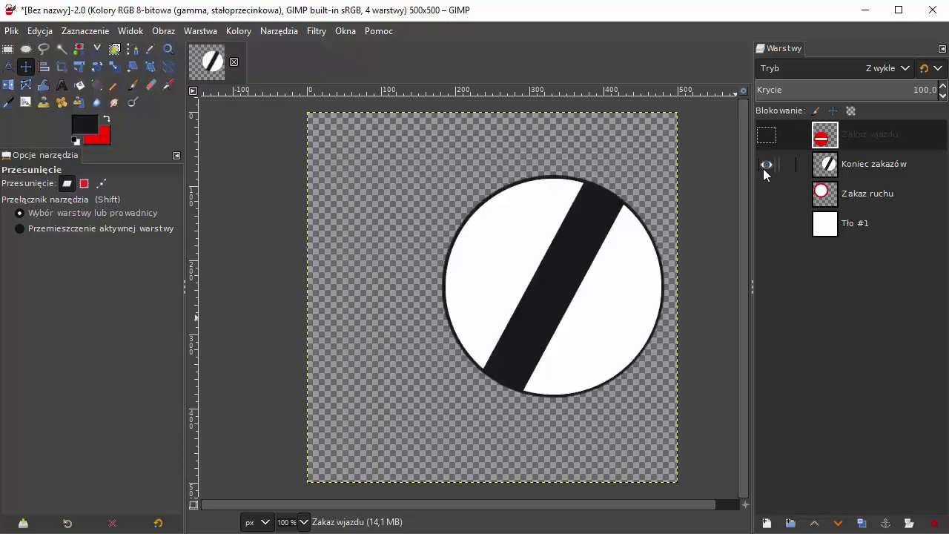
{"action": "left_click", "coordinate": [764, 166]}
{"action": "left_click", "coordinate": [764, 138]}
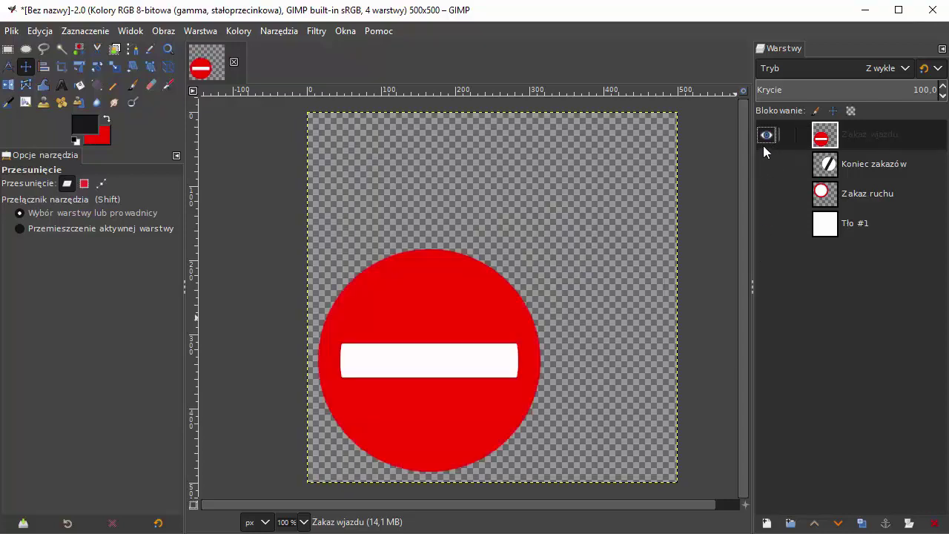
{"action": "left_click", "coordinate": [769, 197]}
{"action": "left_click", "coordinate": [842, 191]}
{"action": "left_click", "coordinate": [842, 146]}
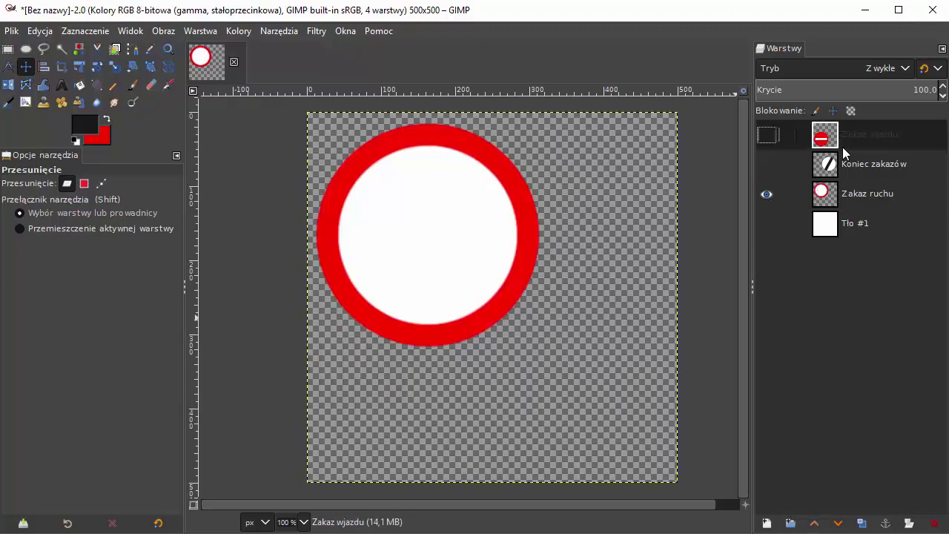
{"action": "left_click", "coordinate": [767, 135]}
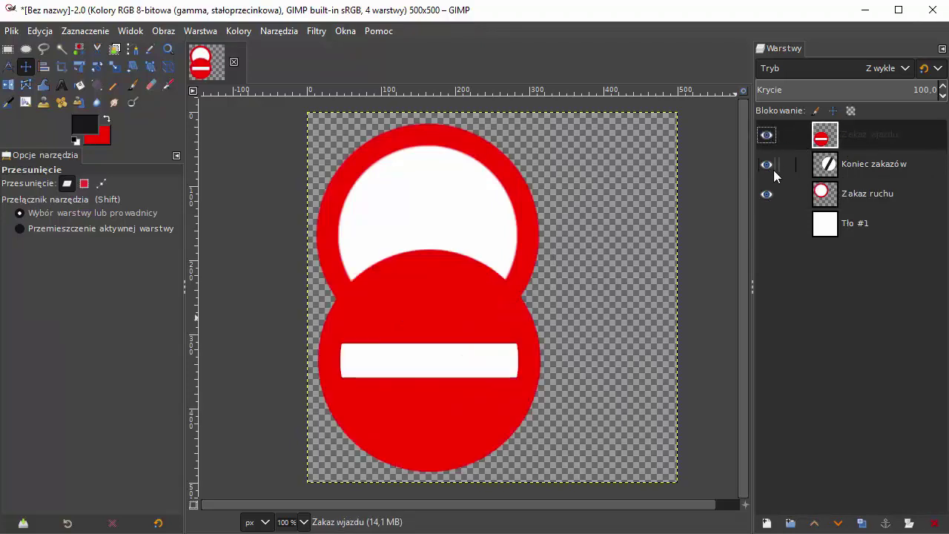
{"action": "left_click", "coordinate": [768, 164]}
{"action": "left_click", "coordinate": [768, 223]}
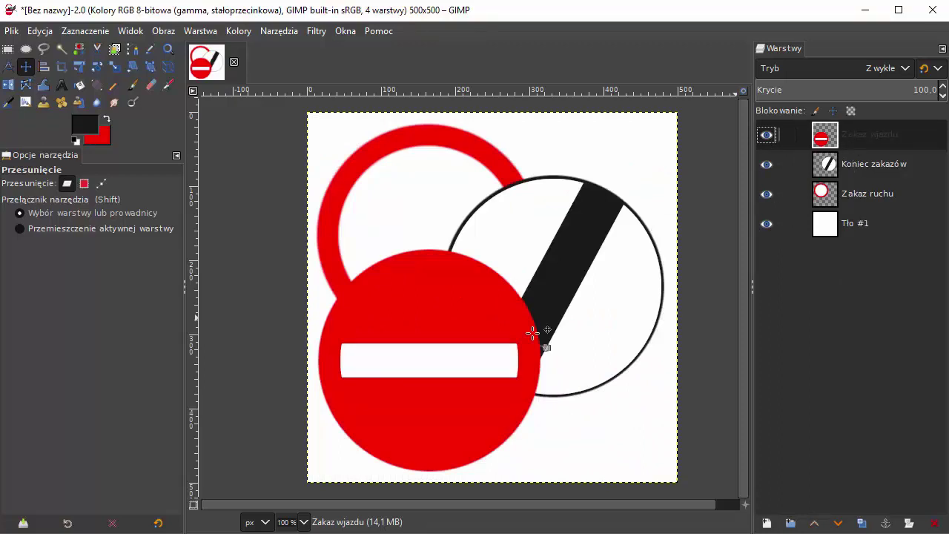
Step: Resize the Koniec zakazów layer to the full 500×500 image
{"action": "left_click", "coordinate": [880, 169]}
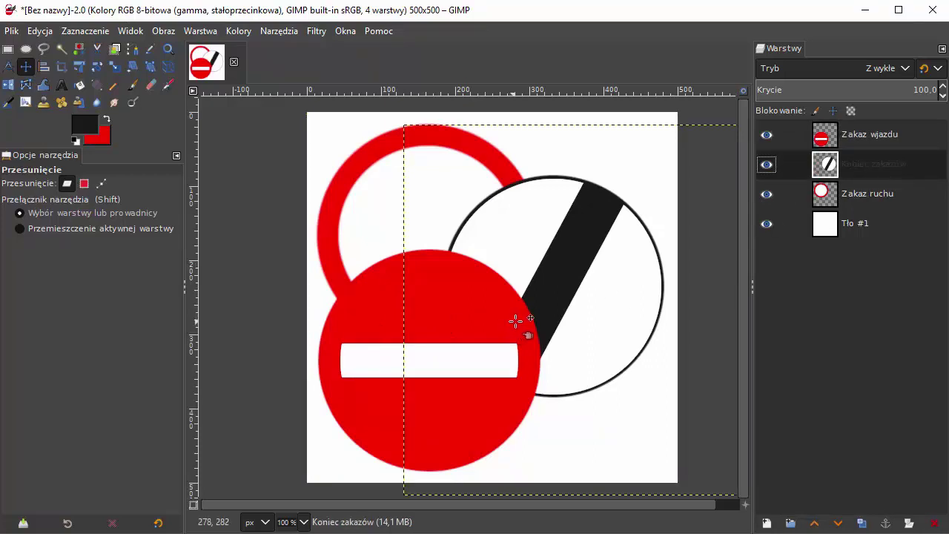
{"action": "right_click", "coordinate": [852, 167]}
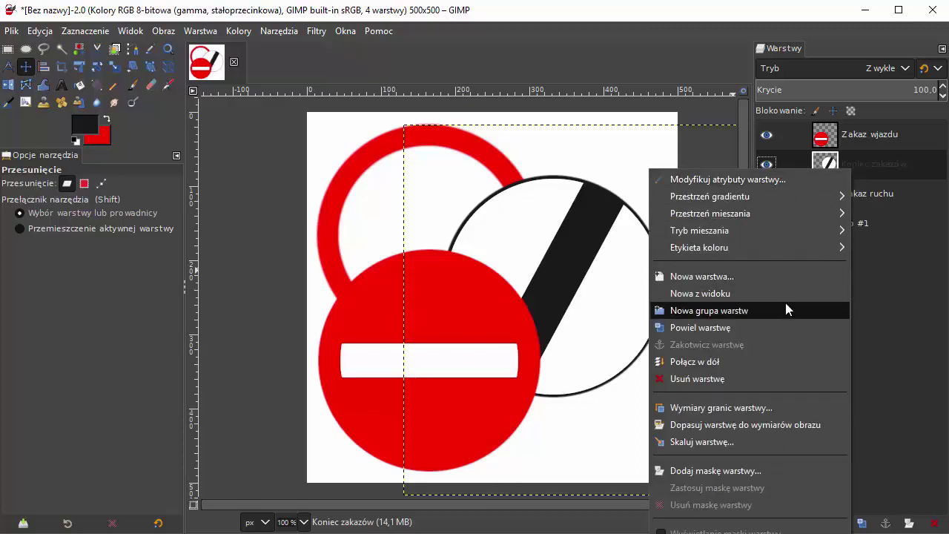
{"action": "left_click", "coordinate": [770, 425]}
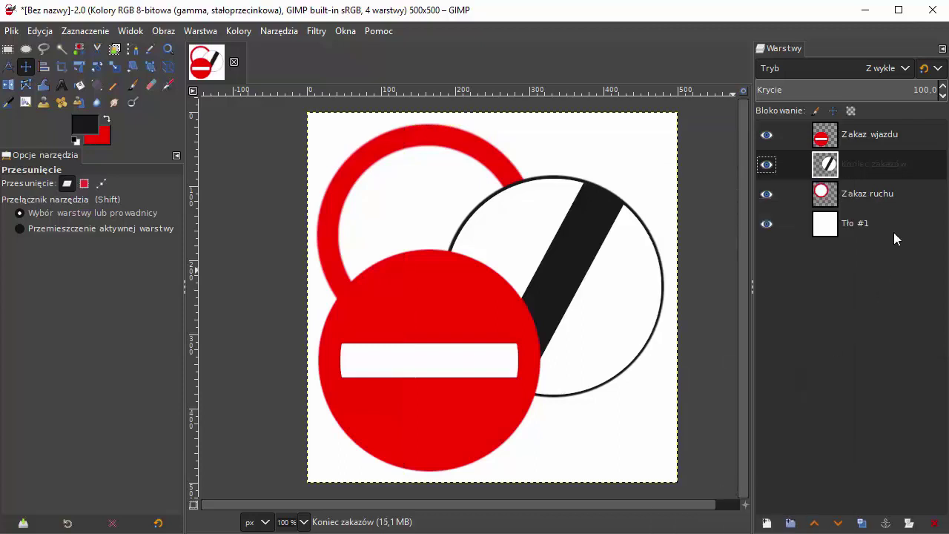
{"action": "left_click", "coordinate": [865, 198]}
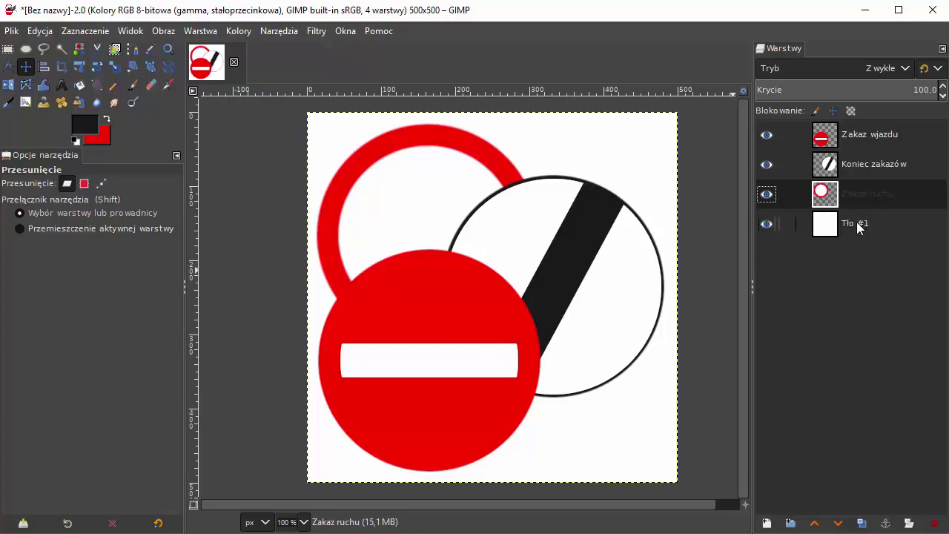
{"action": "left_click", "coordinate": [855, 227]}
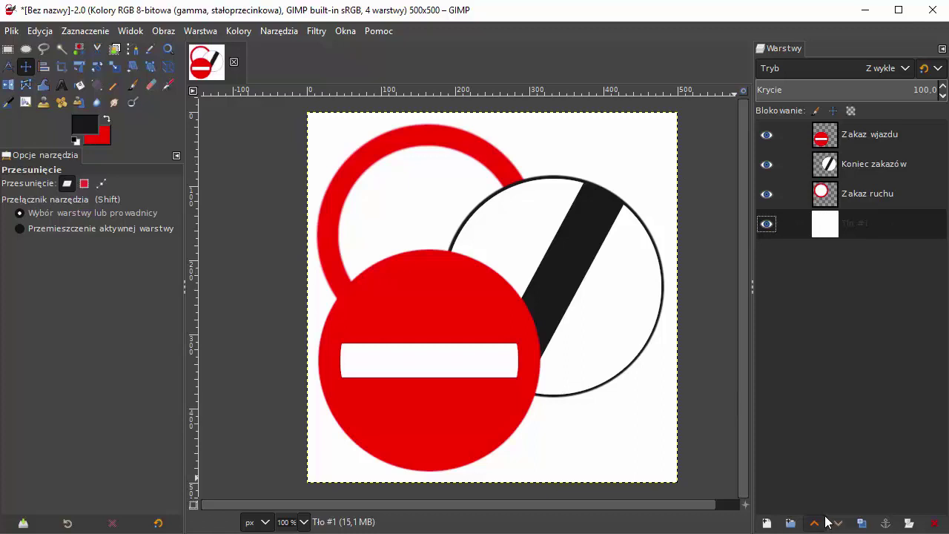
{"action": "left_click", "coordinate": [816, 523]}
{"action": "left_click", "coordinate": [815, 524]}
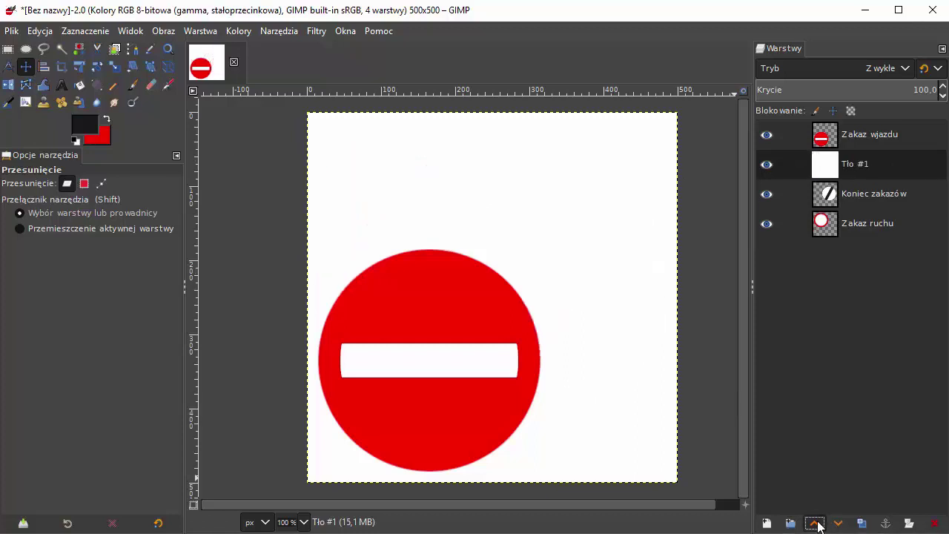
{"action": "left_click", "coordinate": [816, 524]}
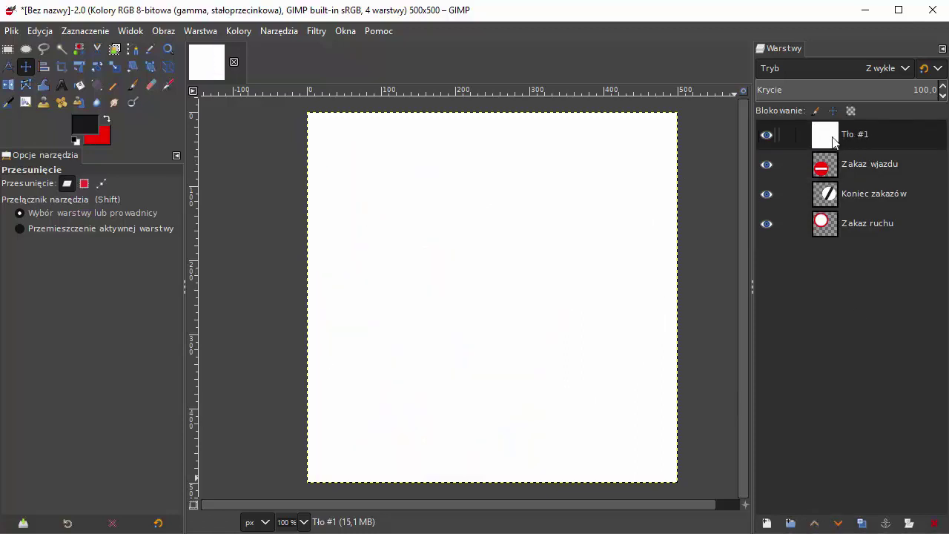
{"action": "left_click", "coordinate": [841, 521]}
{"action": "left_click", "coordinate": [832, 144]}
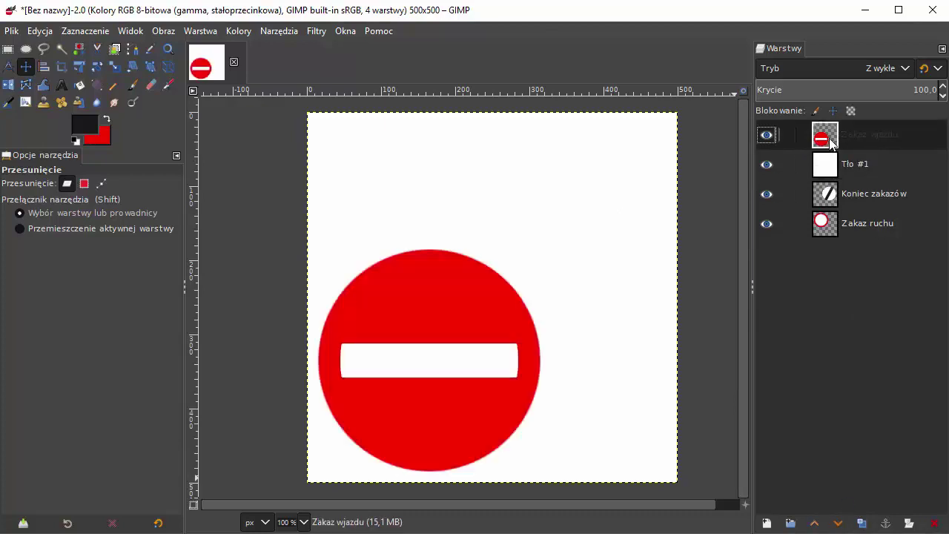
{"action": "left_click", "coordinate": [825, 164]}
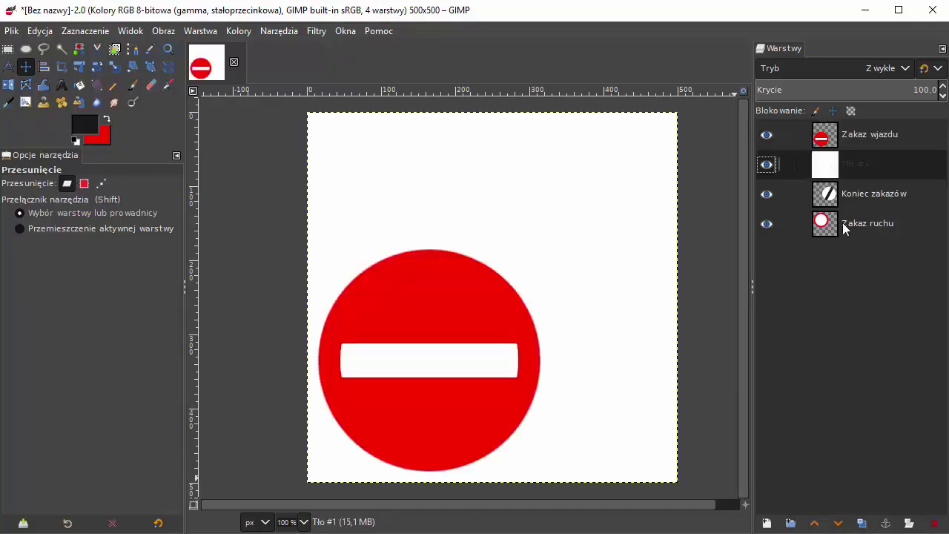
{"action": "left_click", "coordinate": [838, 524]}
{"action": "left_click", "coordinate": [839, 168]}
{"action": "left_click_drag", "start_coordinate": [838, 145], "coordinate": [836, 164]}
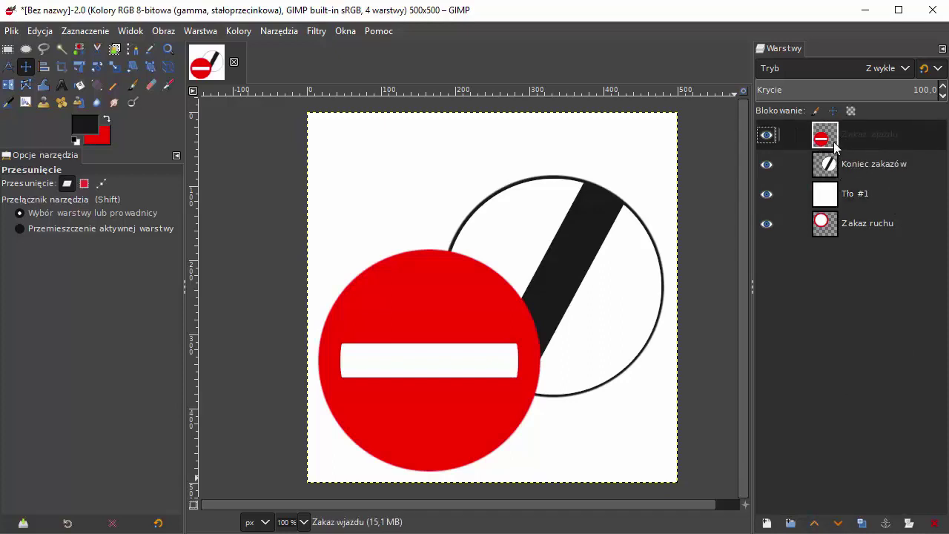
{"action": "left_click", "coordinate": [836, 165]}
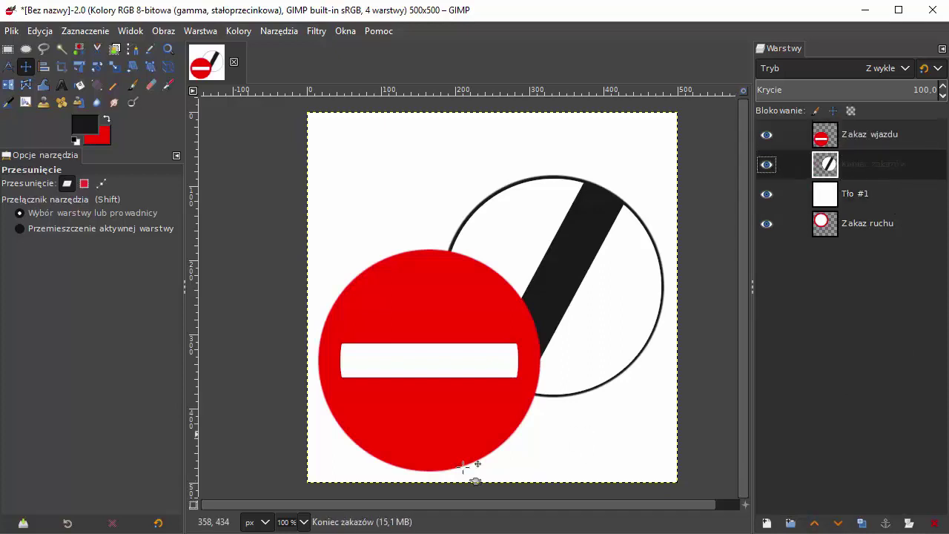
{"action": "left_click", "coordinate": [839, 523]}
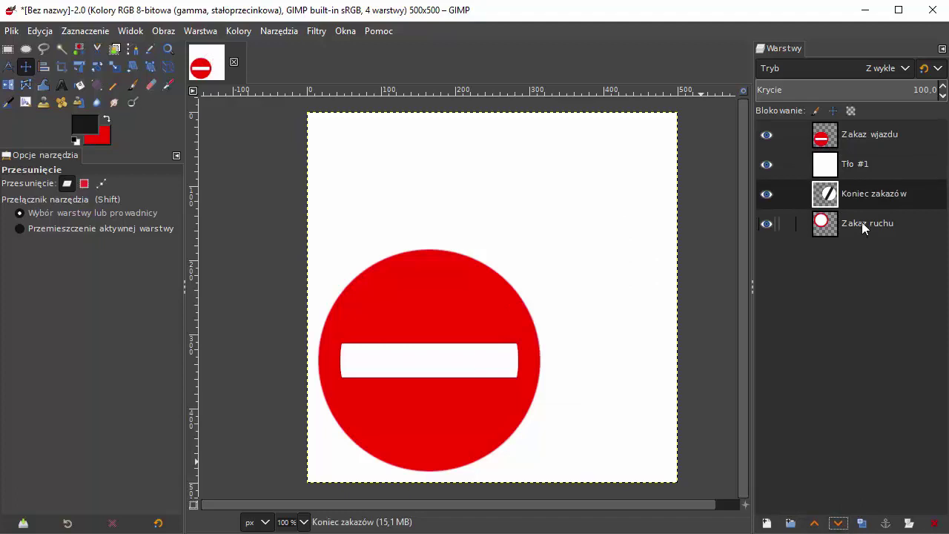
{"action": "left_click", "coordinate": [814, 523]}
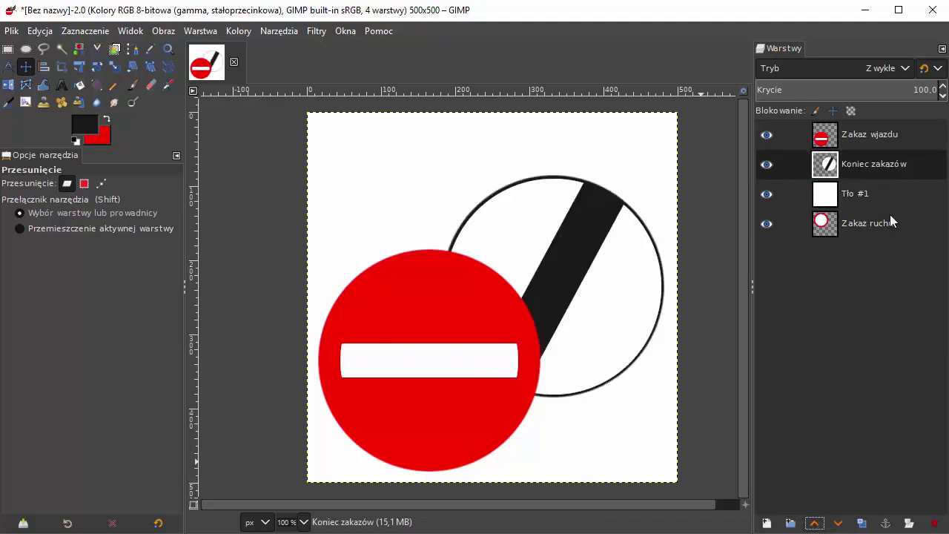
{"action": "left_click", "coordinate": [868, 193]}
{"action": "left_click", "coordinate": [838, 524]}
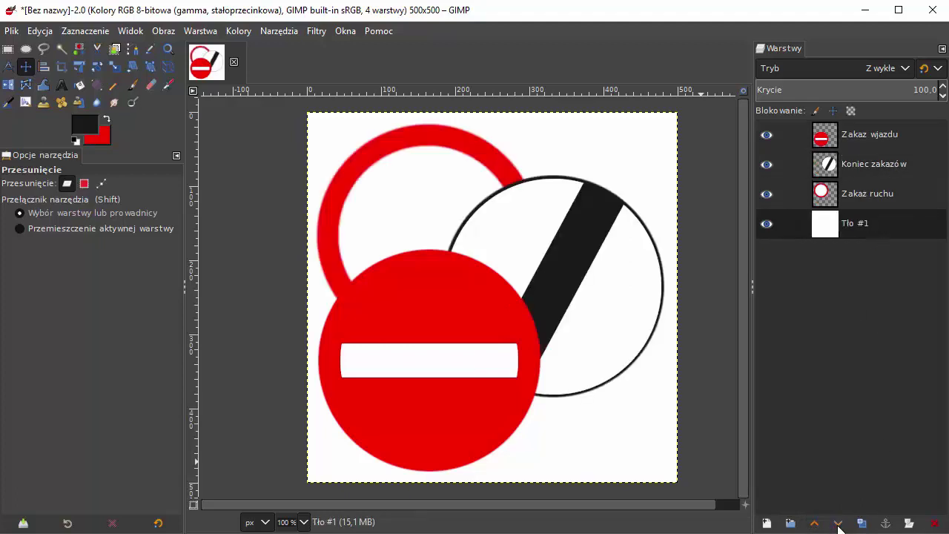
{"action": "left_click_drag", "start_coordinate": [860, 226], "coordinate": [864, 236]}
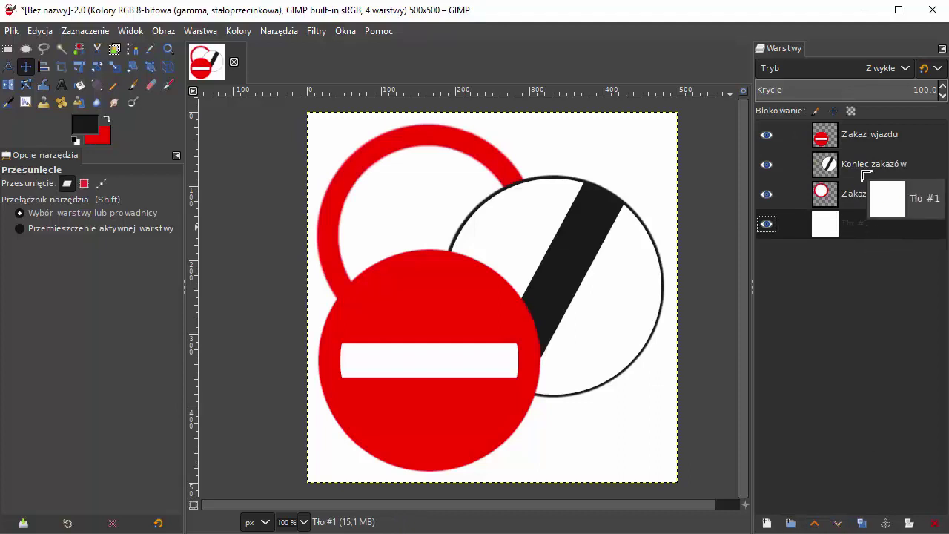